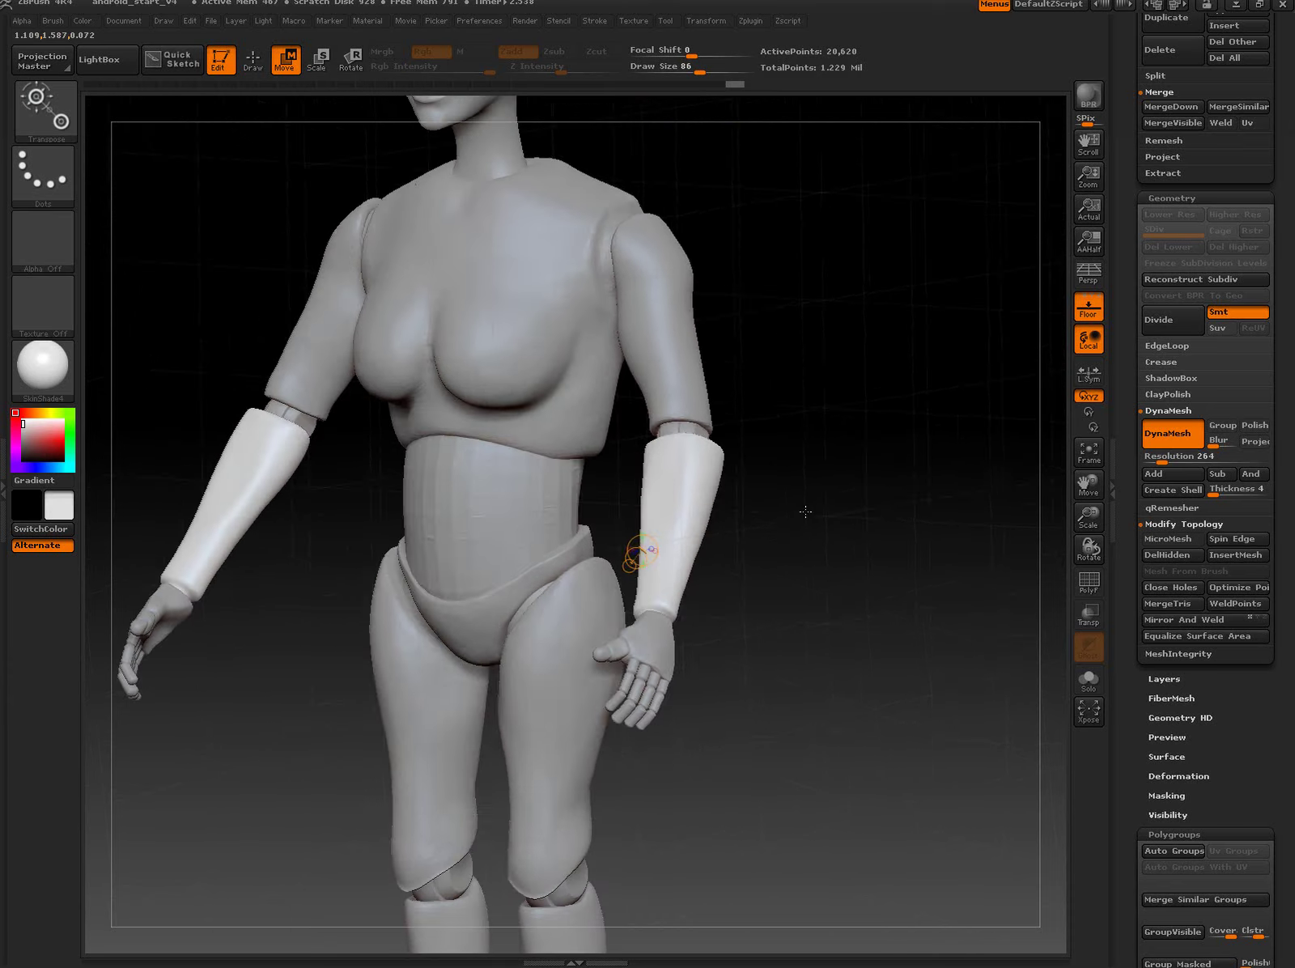
Step: Orbit around the android figure and switch its DynaMesh off
mouse_move(781, 515)
left_mouse_down("shift")
mouse_move(811, 543)
mouse_move(788, 538)
mouse_move(805, 608)
mouse_move(788, 587)
mouse_move(802, 604)
mouse_move(804, 658)
mouse_move(827, 671)
mouse_move(732, 573)
left_mouse_up("shift")
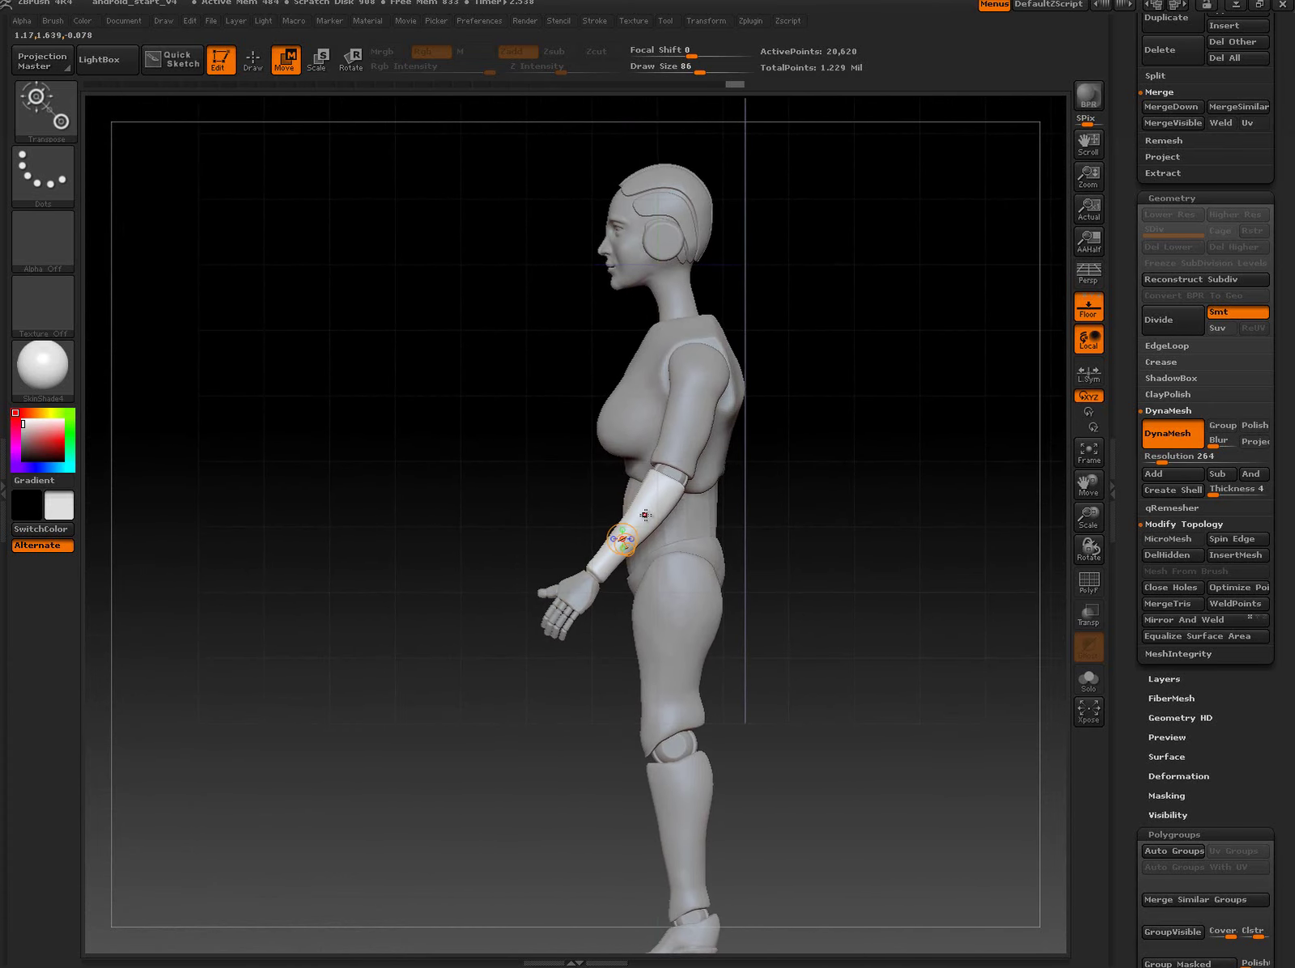
left_click_drag(798, 561, 866, 551)
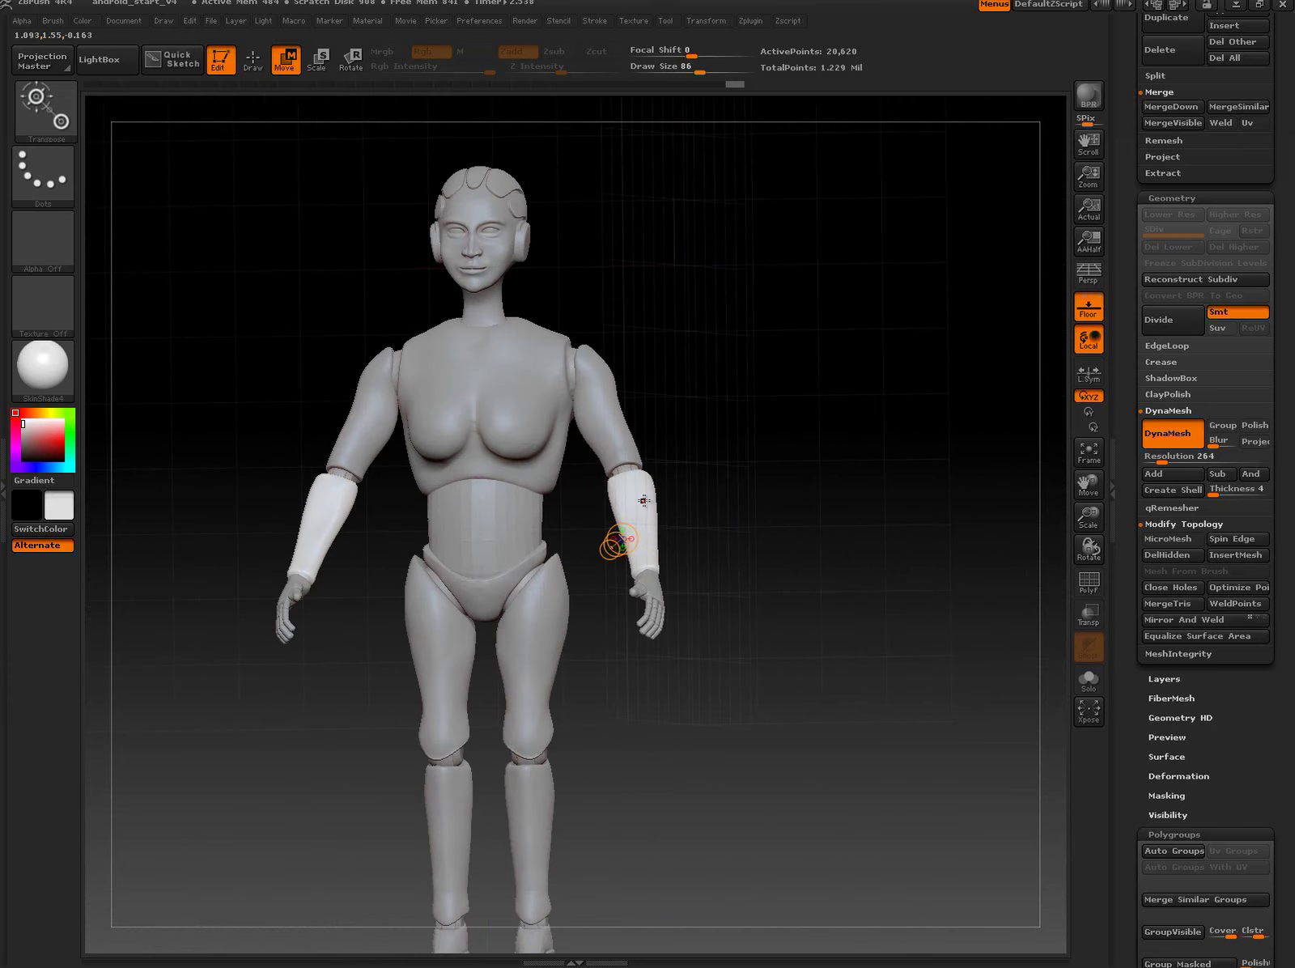
left_click_drag(730, 578, 1013, 467)
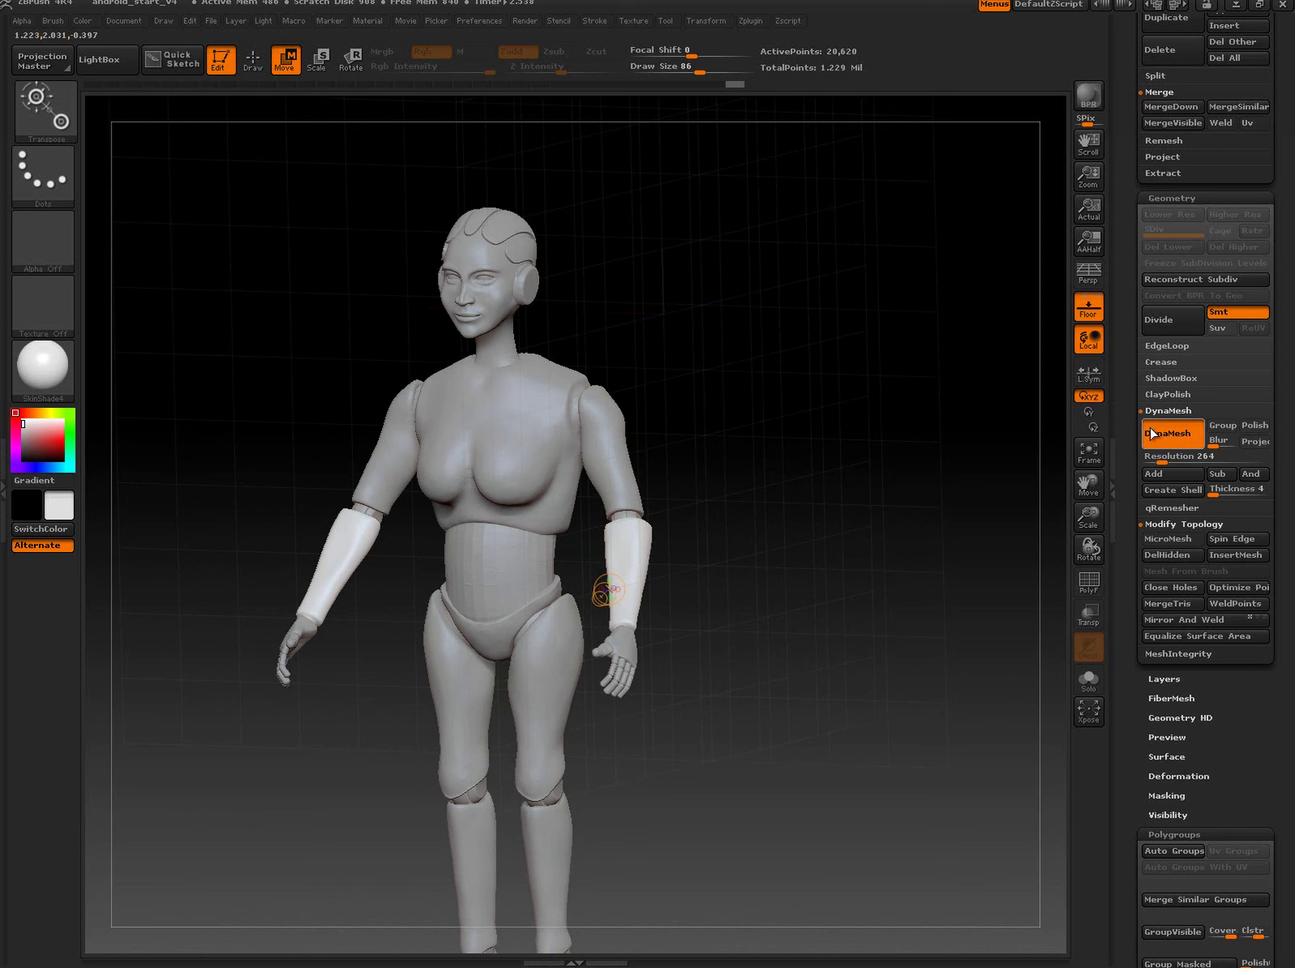
left_click_drag(860, 486, 691, 506)
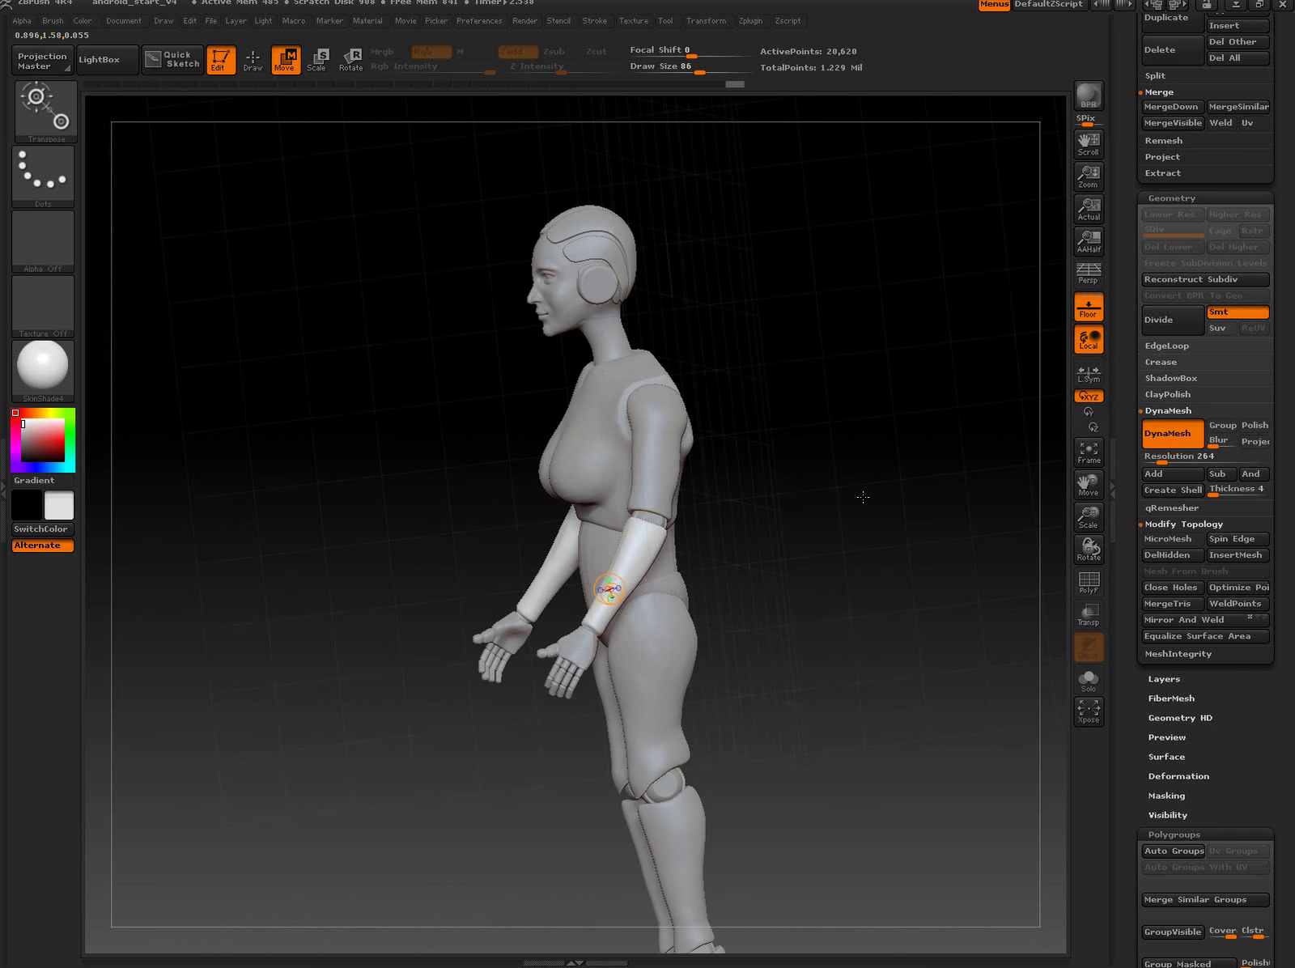
left_click(1172, 439)
left_click_drag(867, 642, 822, 543, "shift")
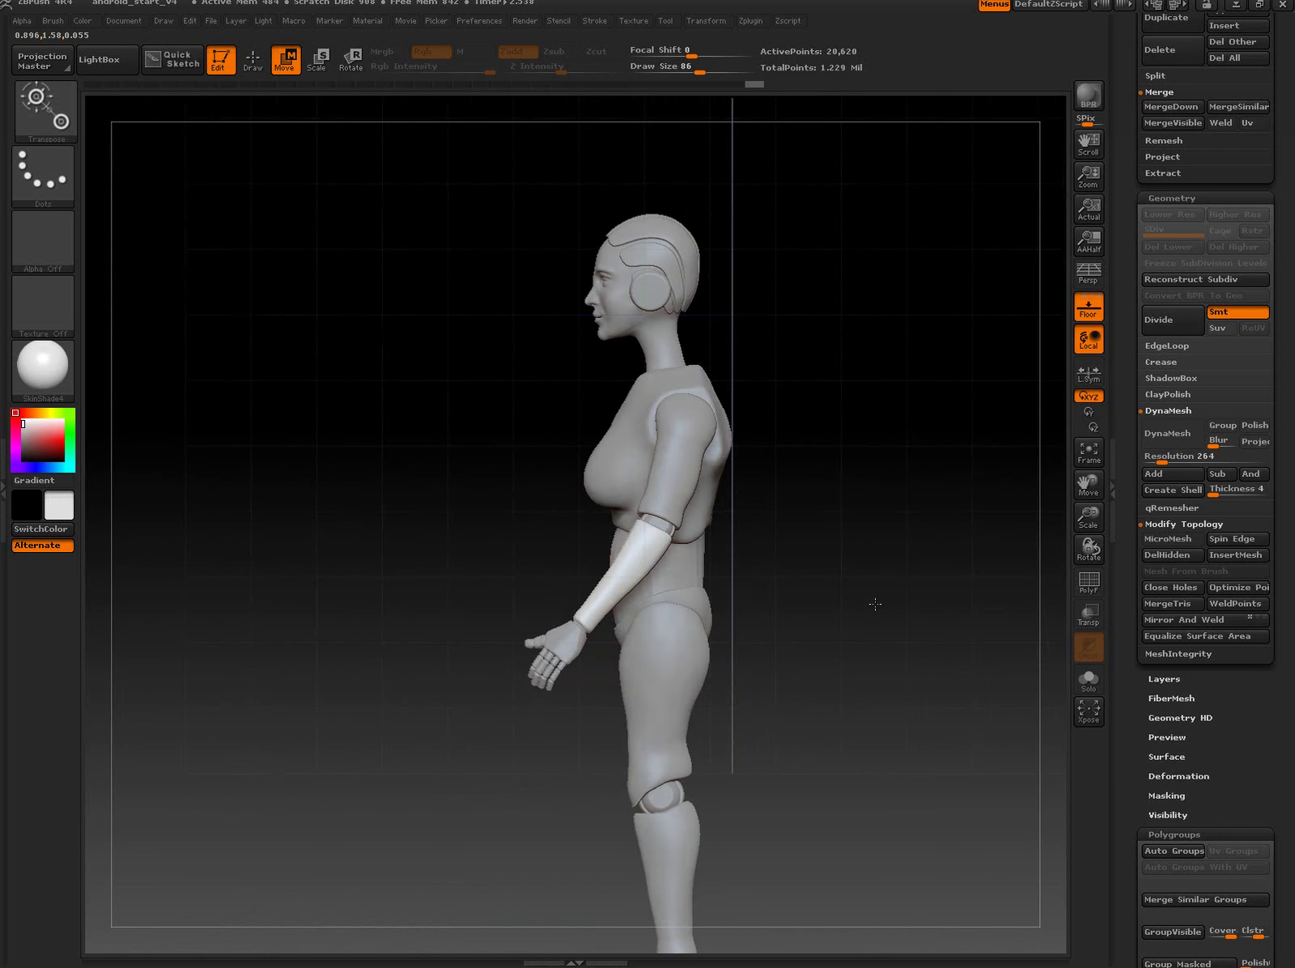
Step: Pick SliceCurve from the Brush palette and dismiss the selection-brush note
key("b")
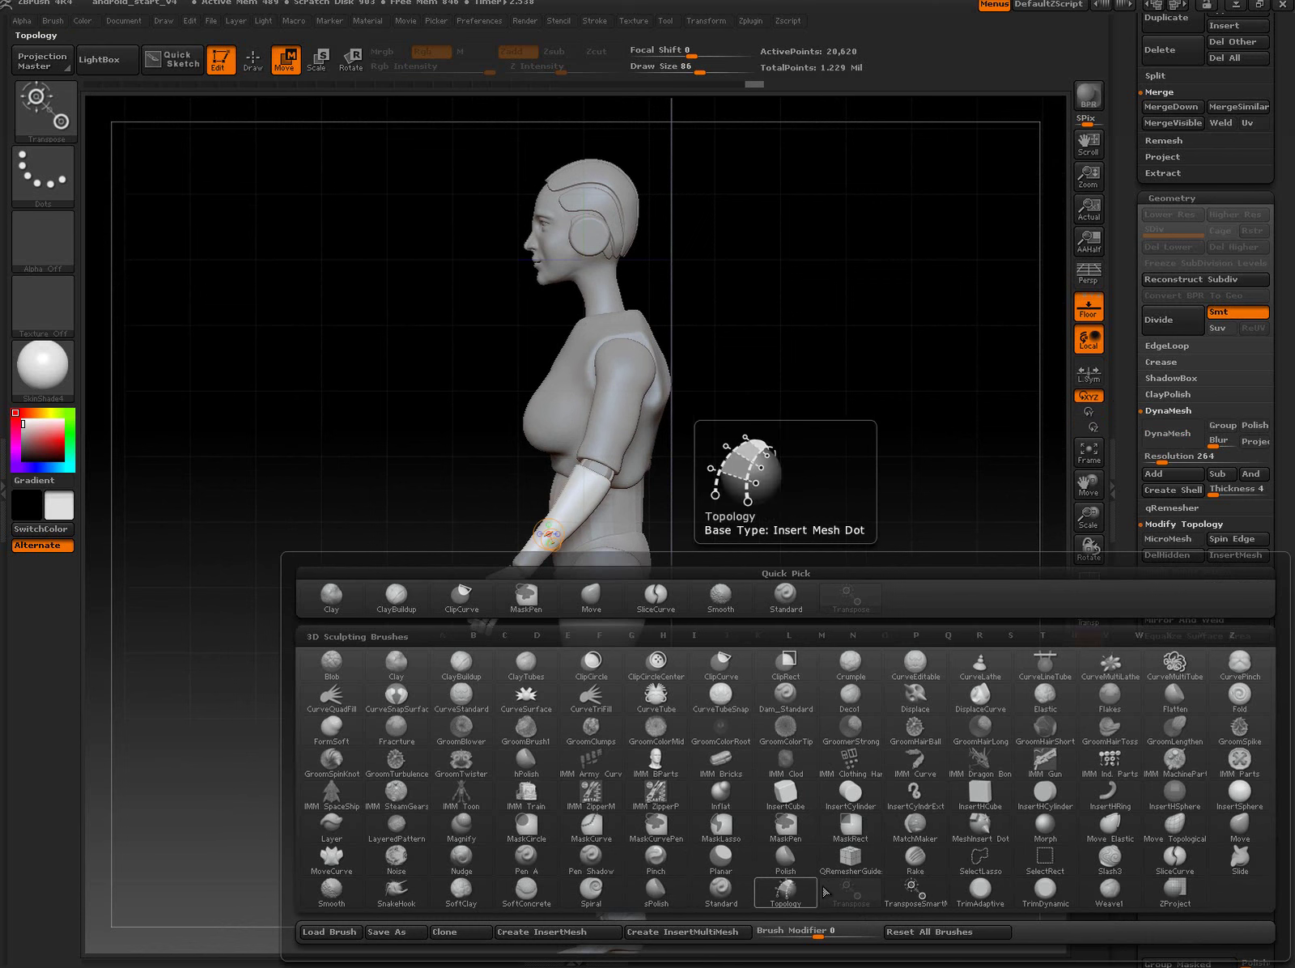
left_click(1174, 858)
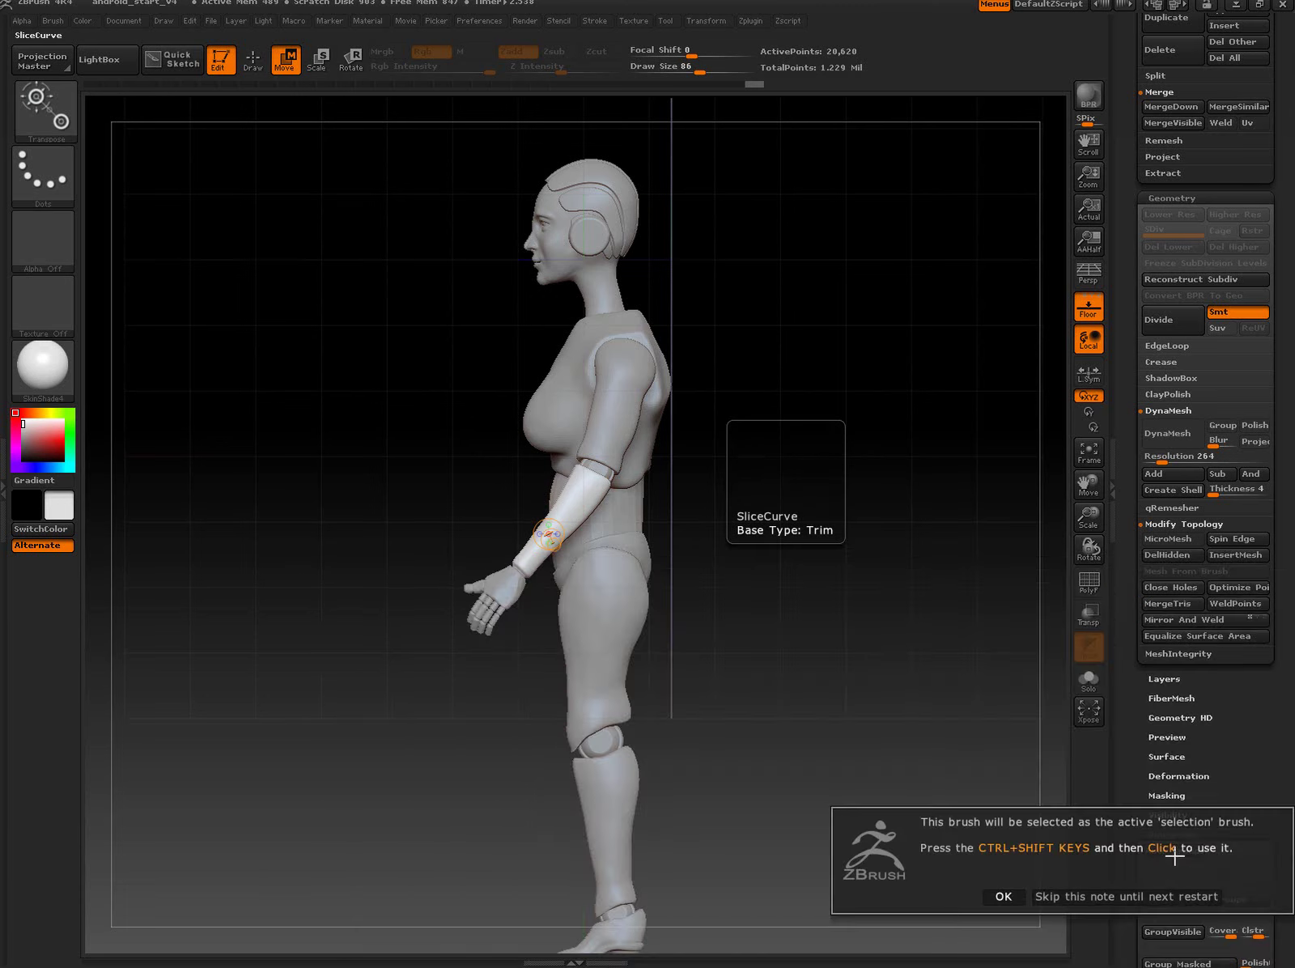
left_click(1012, 896)
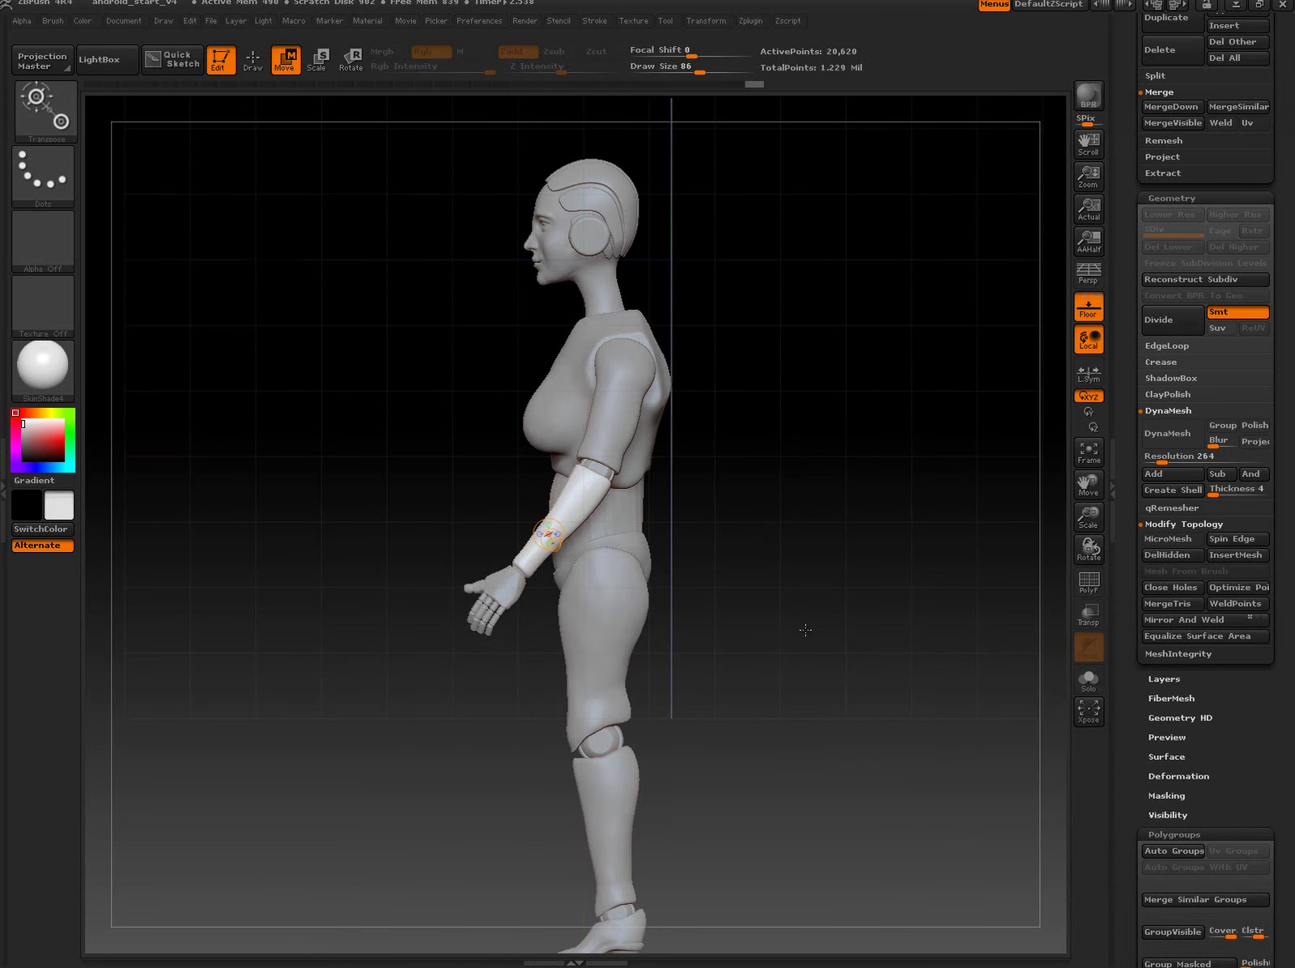
Step: Show polygroup wireframe, zoom onto the forearm and slice off its first new polygroup
key("shift+f")
mouse_move(787, 561)
left_mouse_down()
mouse_move(809, 622)
mouse_move(881, 616)
mouse_move(867, 605)
mouse_move(873, 629)
mouse_move(833, 576)
left_mouse_up()
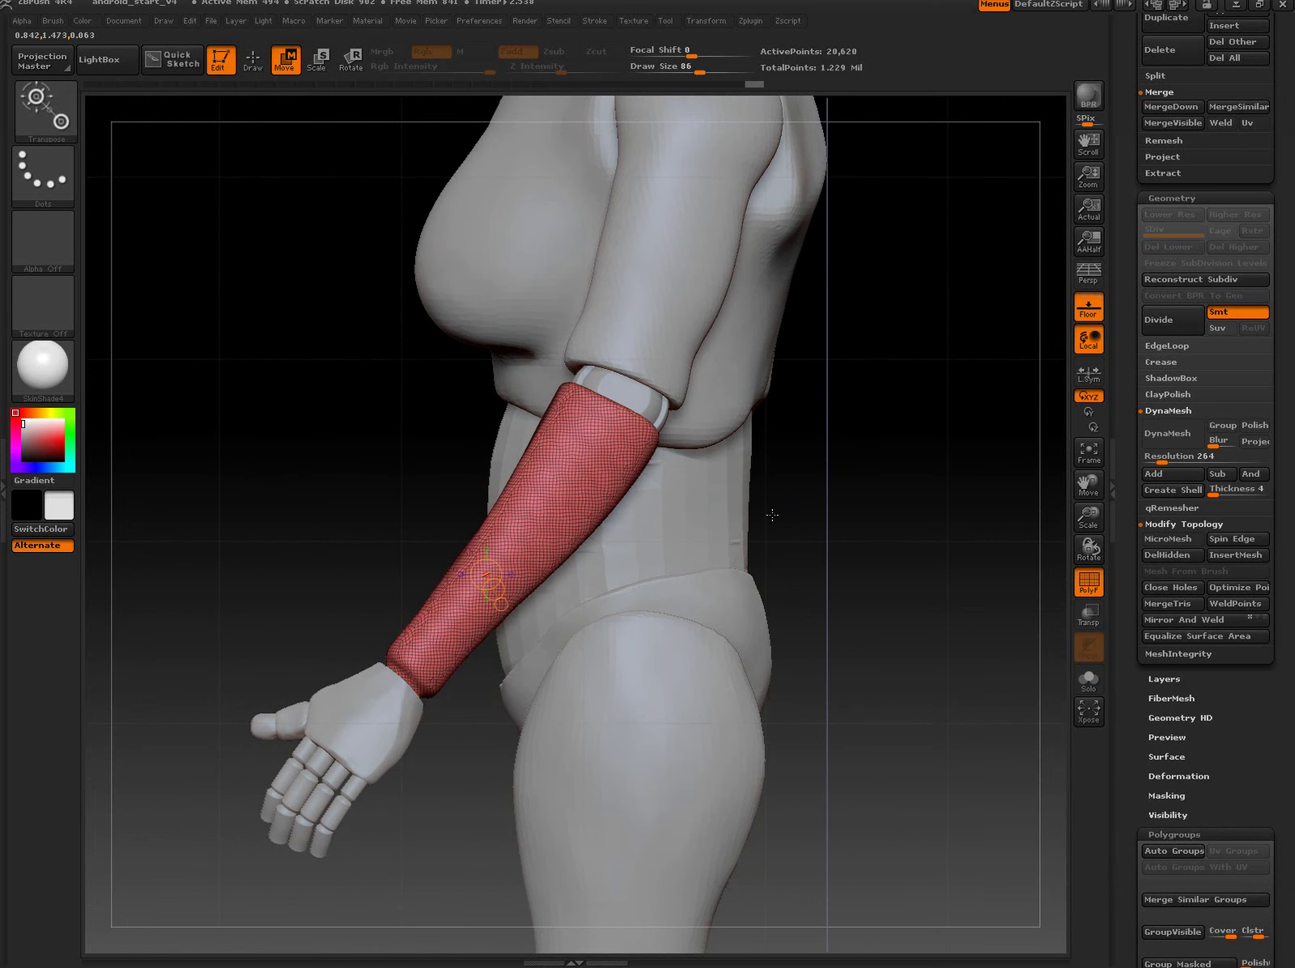
left_click_drag(780, 505, 785, 524)
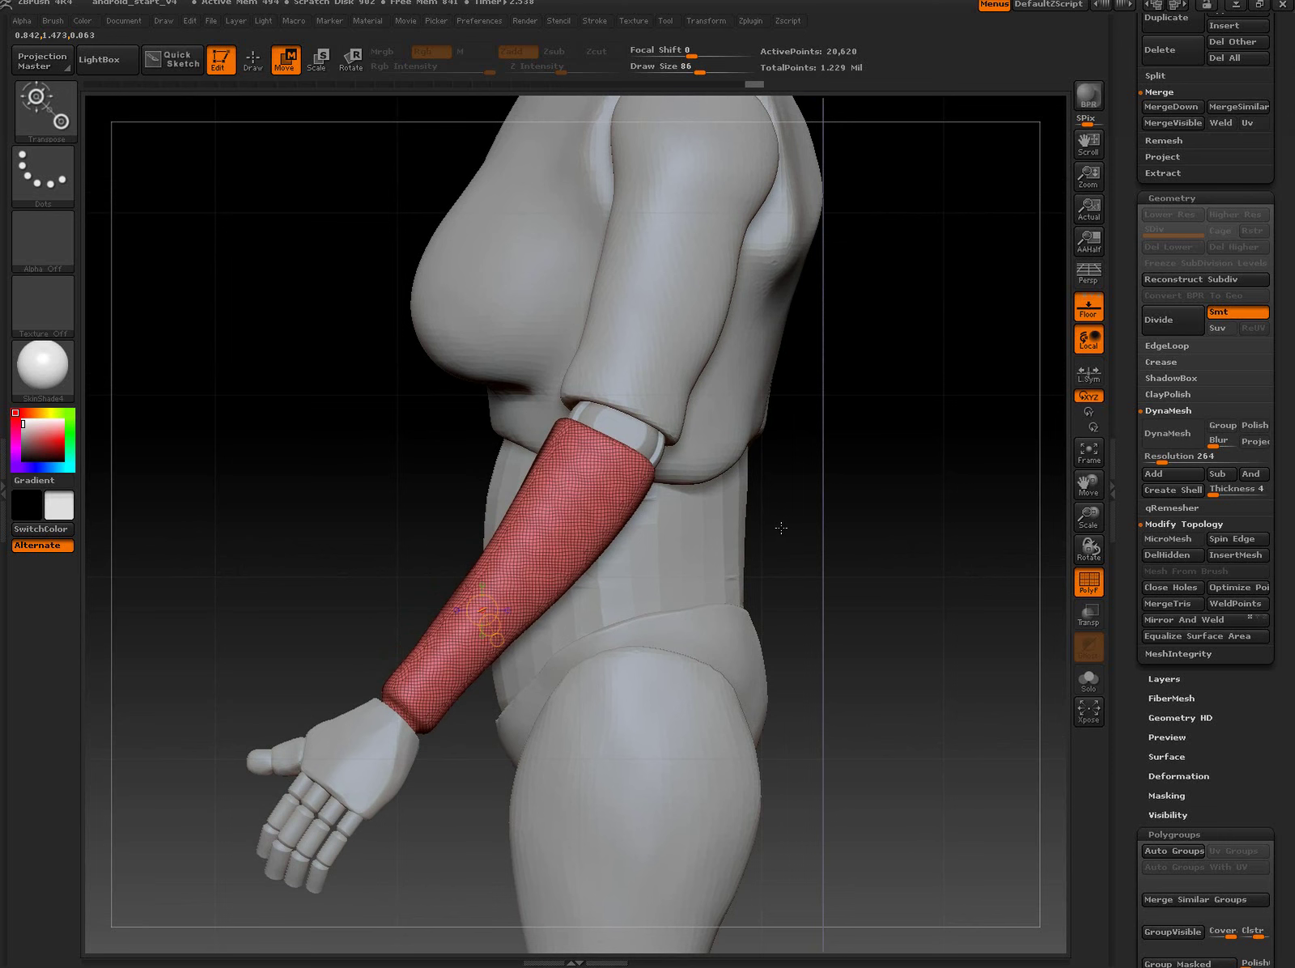
mouse_move(789, 517)
left_mouse_down()
mouse_move(784, 544)
mouse_move(861, 580)
mouse_move(510, 504)
mouse_move(600, 520)
mouse_move(424, 559)
left_mouse_up()
key("ctrl")
key("shift")
key("alt")
mouse_move(799, 608)
left_mouse_down()
mouse_move(852, 634)
mouse_move(757, 568)
mouse_move(809, 555)
mouse_move(623, 523)
mouse_move(578, 529)
mouse_move(502, 572)
mouse_move(491, 552)
mouse_move(490, 569)
mouse_move(417, 556)
left_mouse_up()
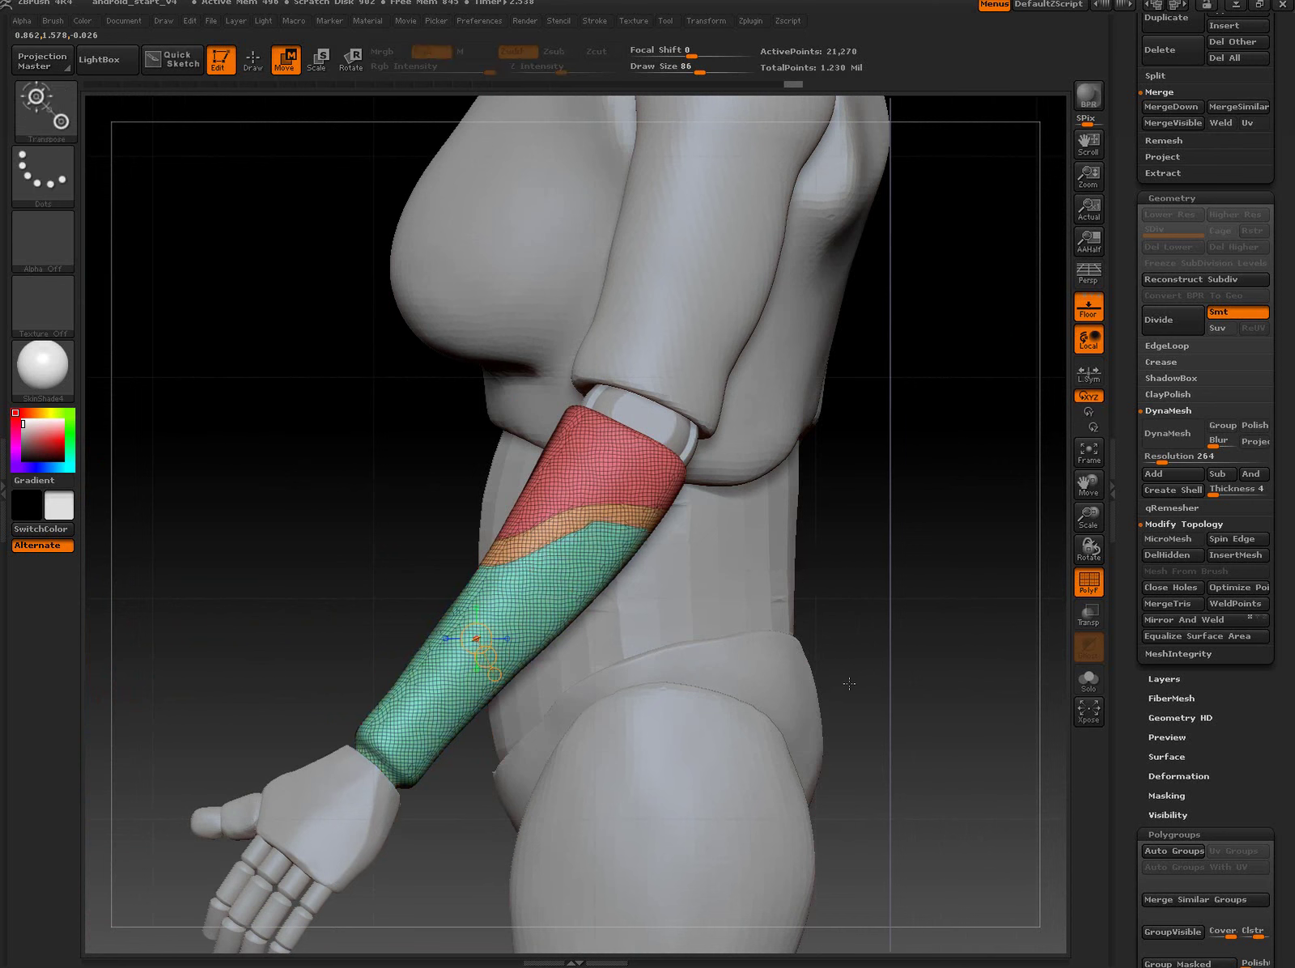
Step: Slice a second polygroup across the lower forearm, then reframe the whole figure
key("ctrl")
key("ctrl+shift")
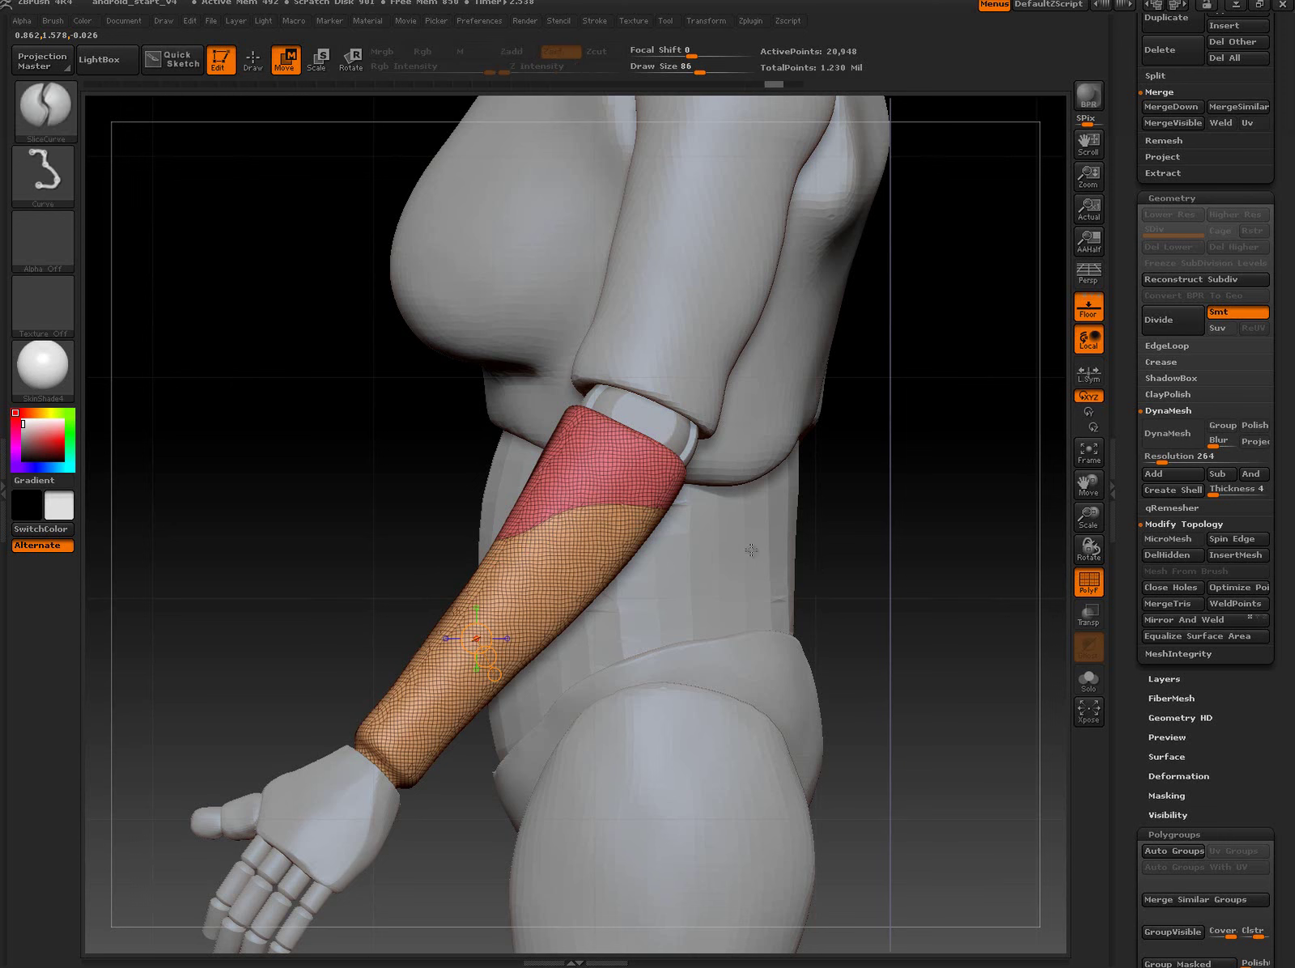
mouse_move(763, 555)
left_mouse_down("ctrl+shift")
mouse_move(604, 527)
mouse_move(449, 569)
left_mouse_up("ctrl+shift")
mouse_move(870, 644)
left_mouse_down()
mouse_move(833, 665)
mouse_move(700, 677)
mouse_move(782, 683)
mouse_move(790, 650)
mouse_move(602, 634)
left_mouse_up()
key("f")
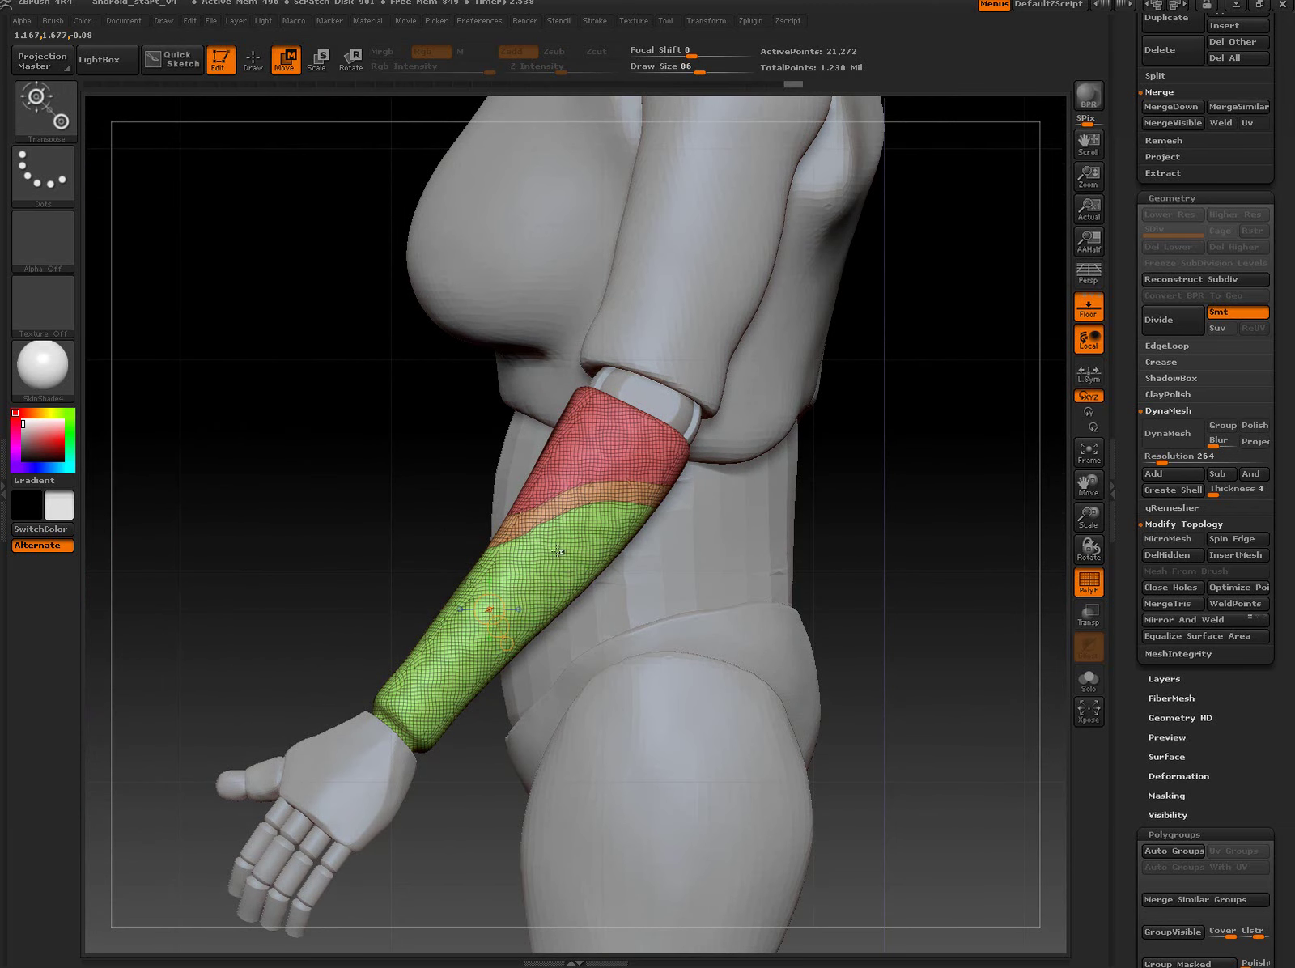
left_click_drag(554, 552, 623, 564)
key("q")
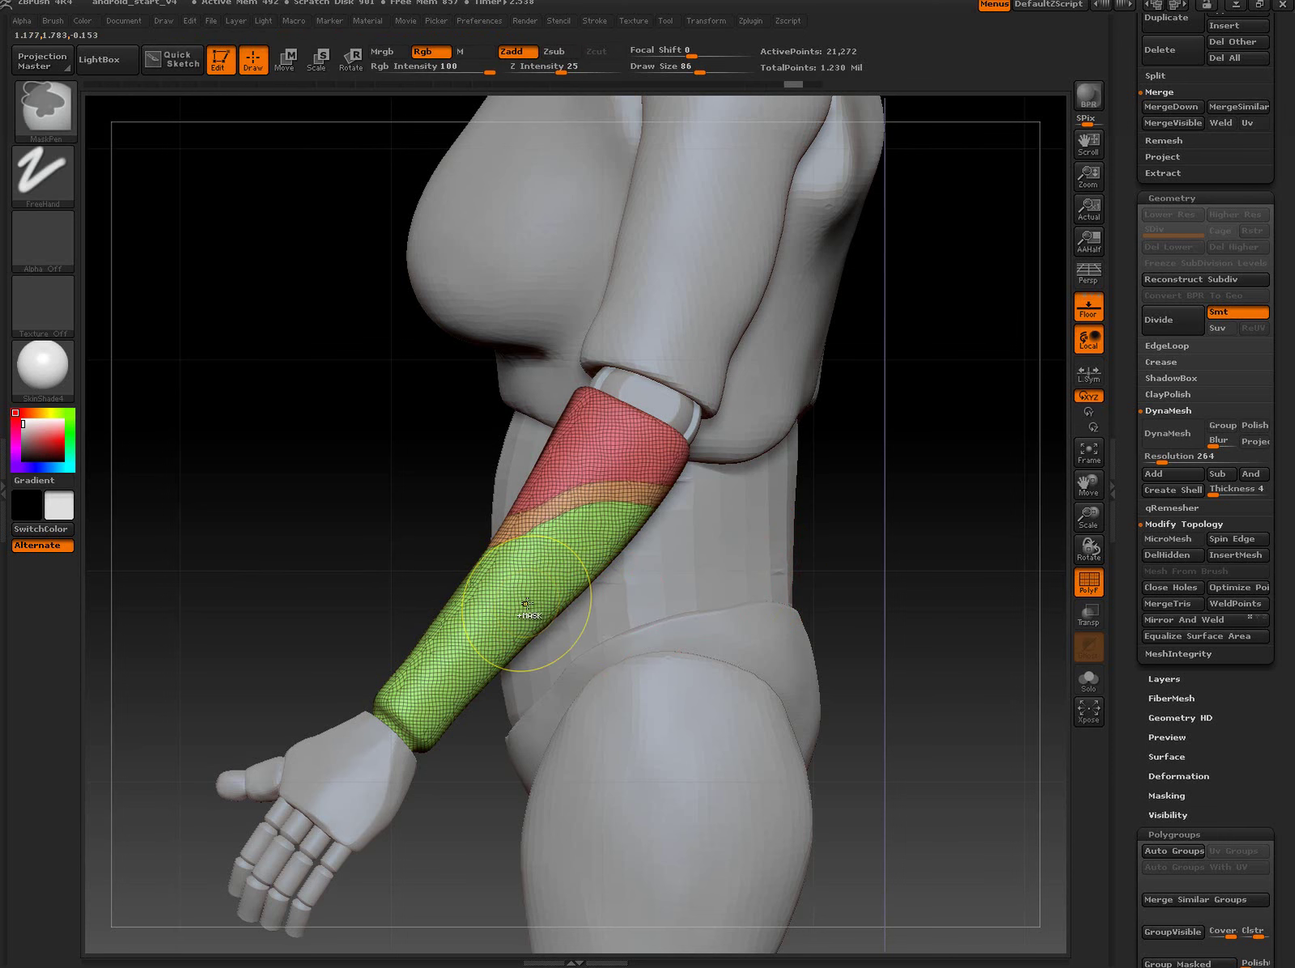
key("ctrl+shift")
left_click(528, 605, "ctrl+shift")
mouse_move(708, 608)
left_mouse_down()
mouse_move(874, 601)
mouse_move(694, 449)
left_mouse_up()
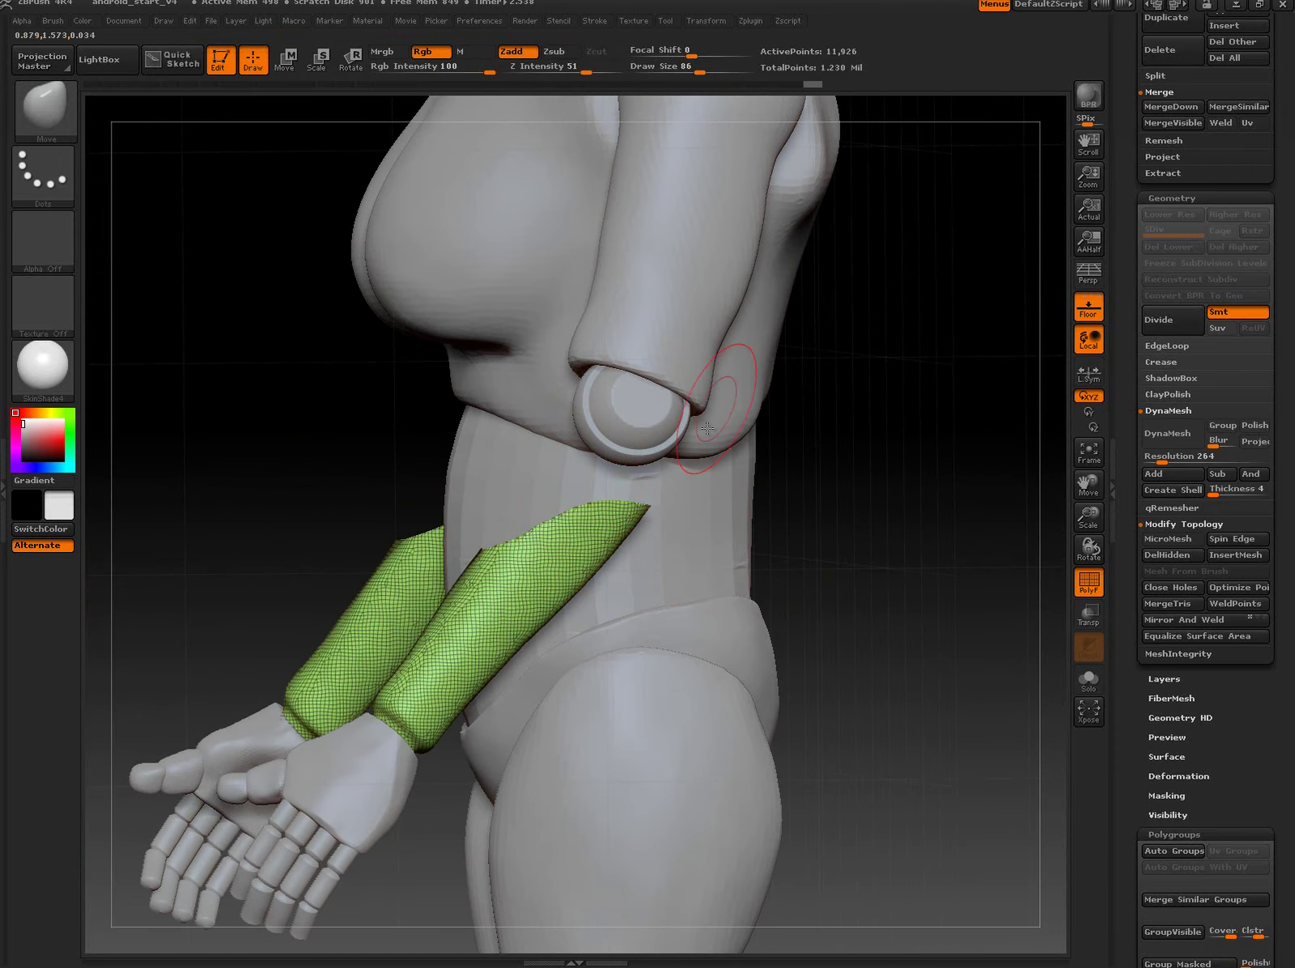
left_click_drag(889, 609, 888, 609)
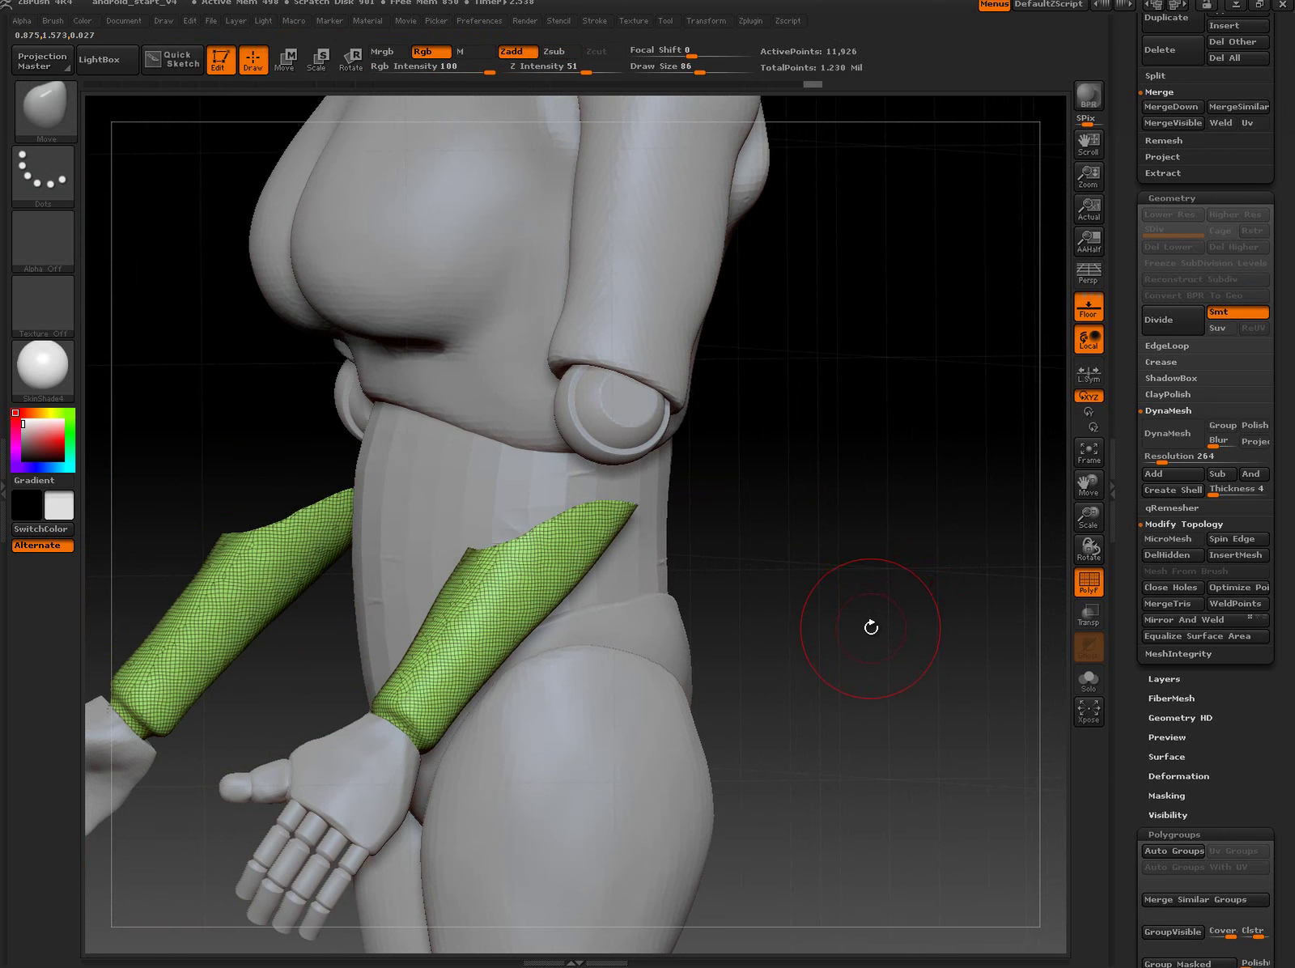
left_click(878, 640, "ctrl+shift")
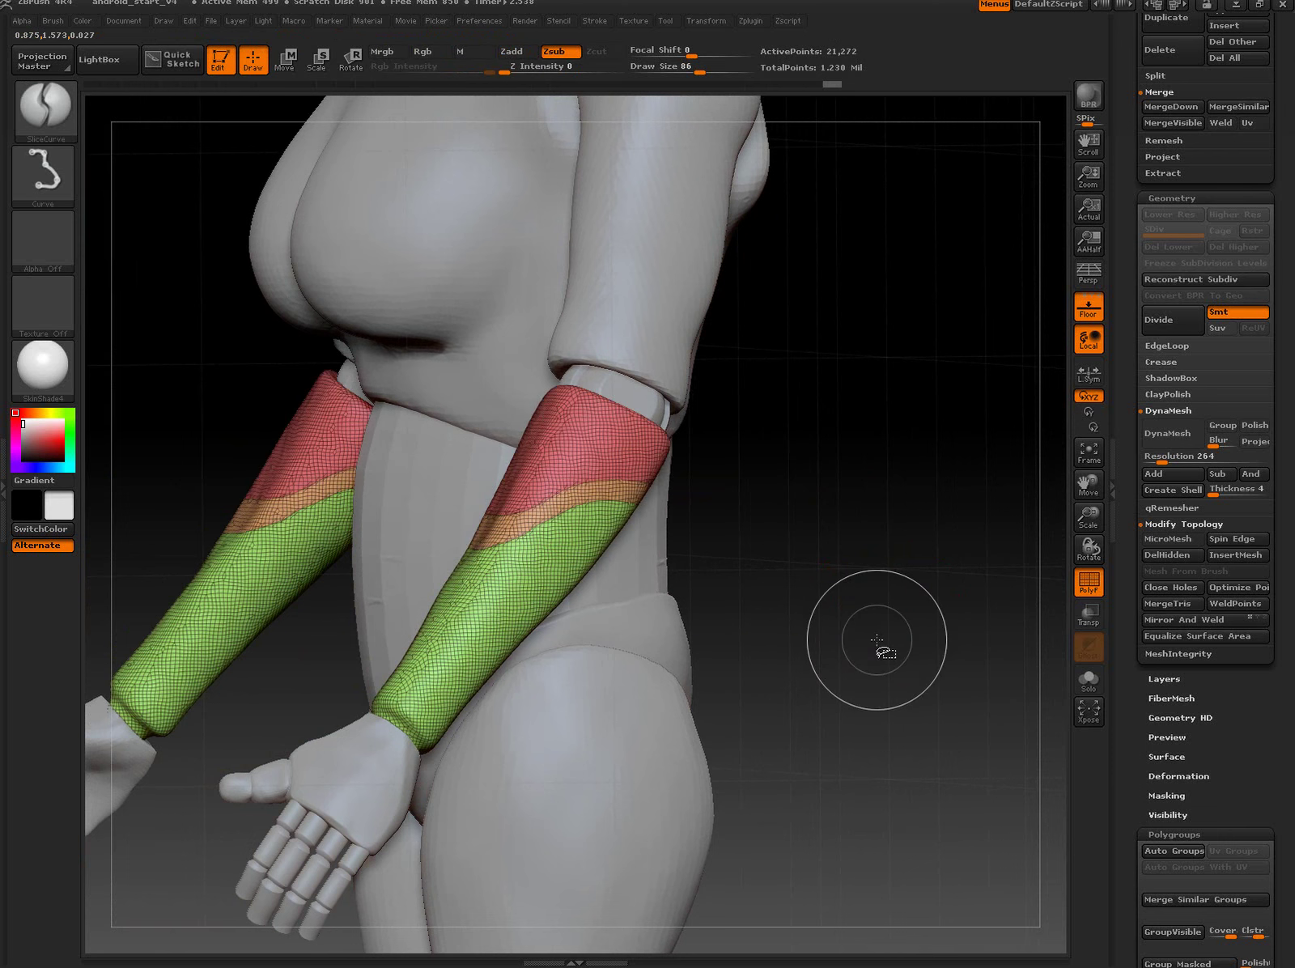
left_click(602, 448, "ctrl+shift")
mouse_move(847, 515)
left_mouse_down("alt")
mouse_move(878, 536)
mouse_move(598, 514)
left_mouse_up("alt")
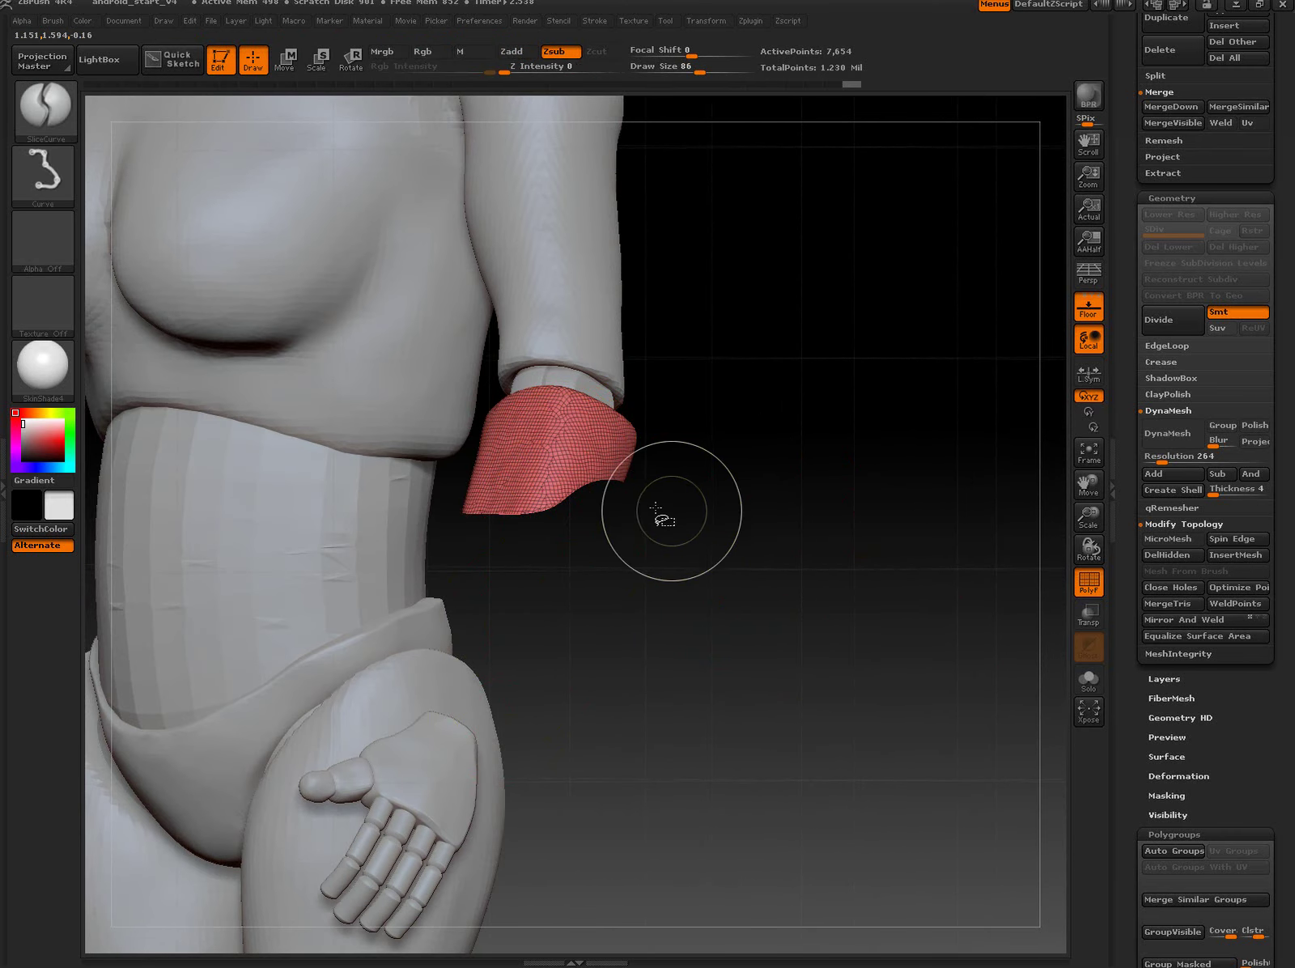
left_click(601, 455, "ctrl+shift")
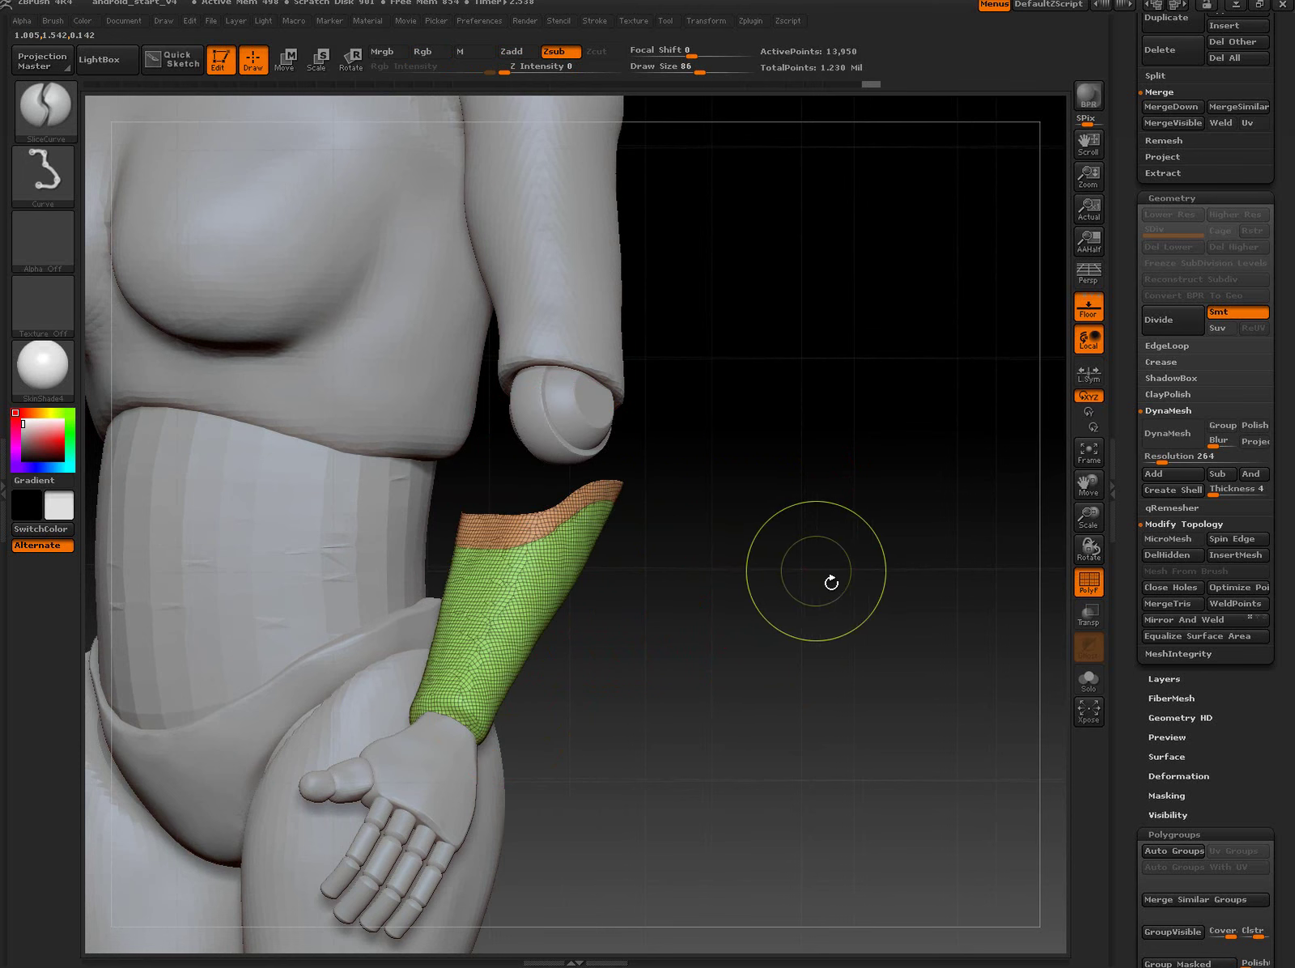
left_click(833, 608, "ctrl+shift")
left_click_drag(850, 687, 863, 561)
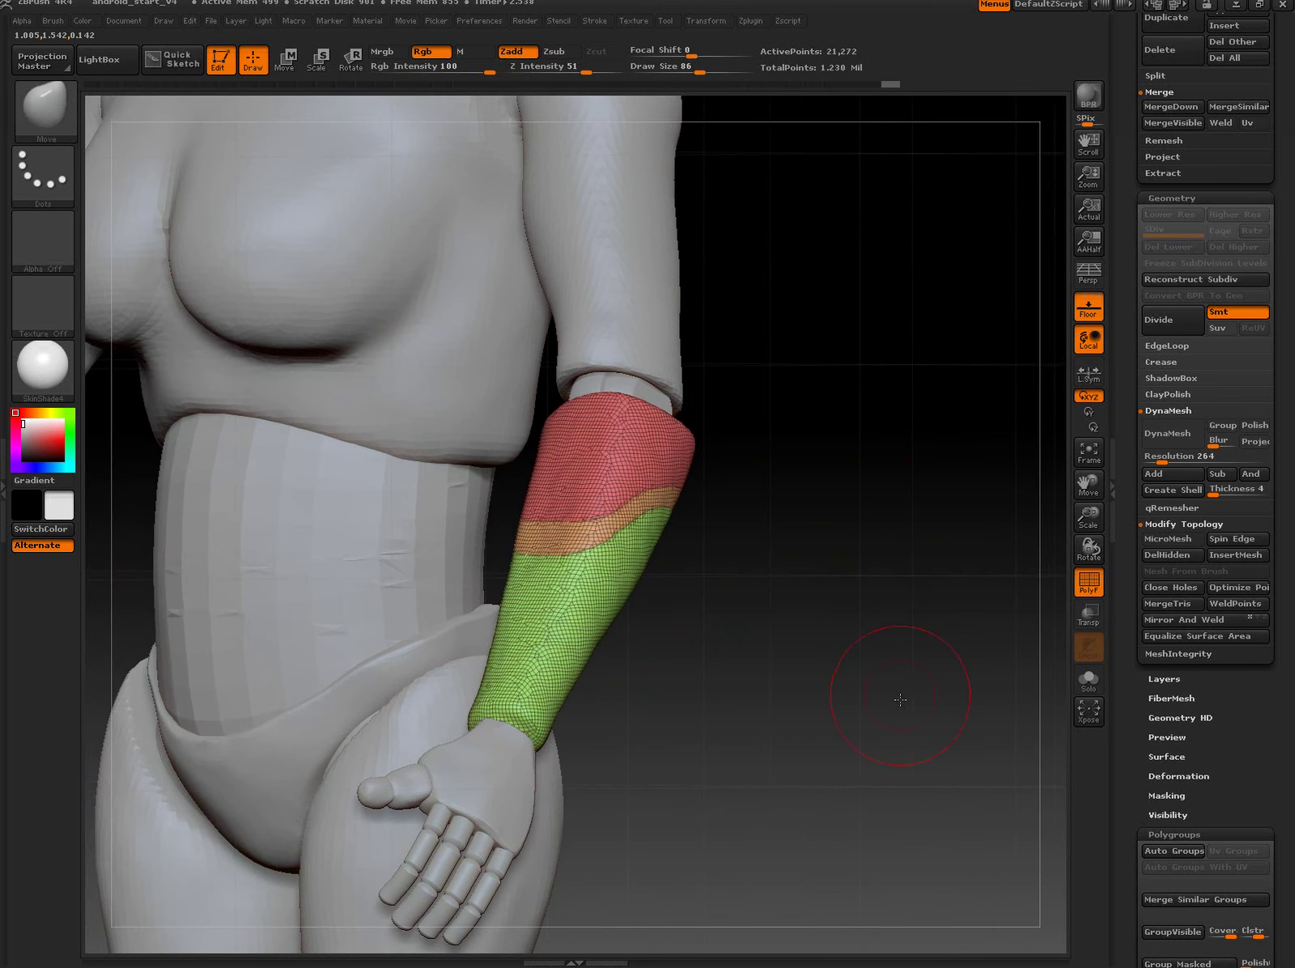
left_click_drag(779, 694, 792, 697, "alt")
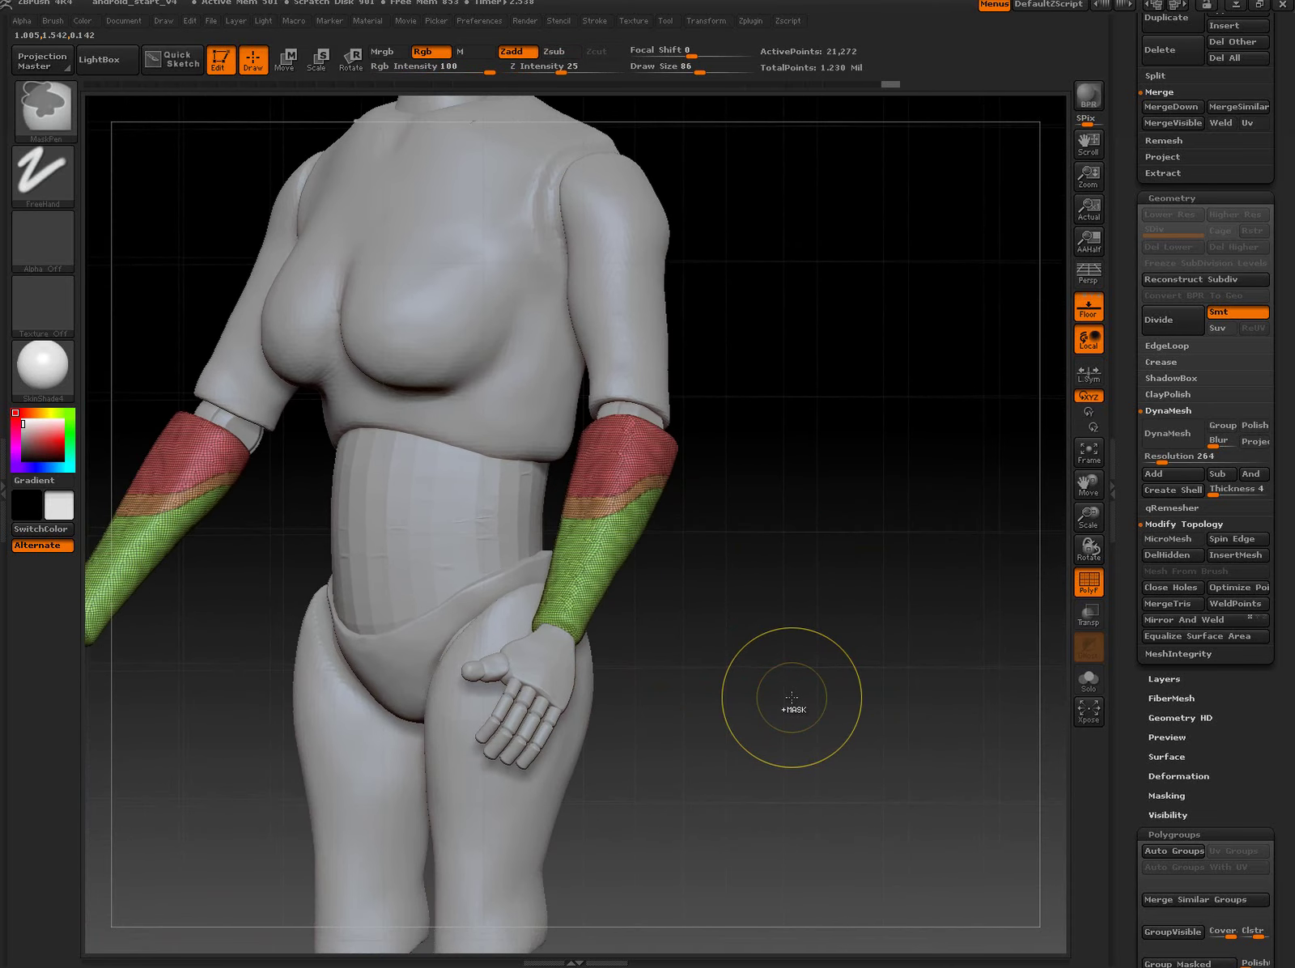
left_click_drag(844, 662, 861, 733)
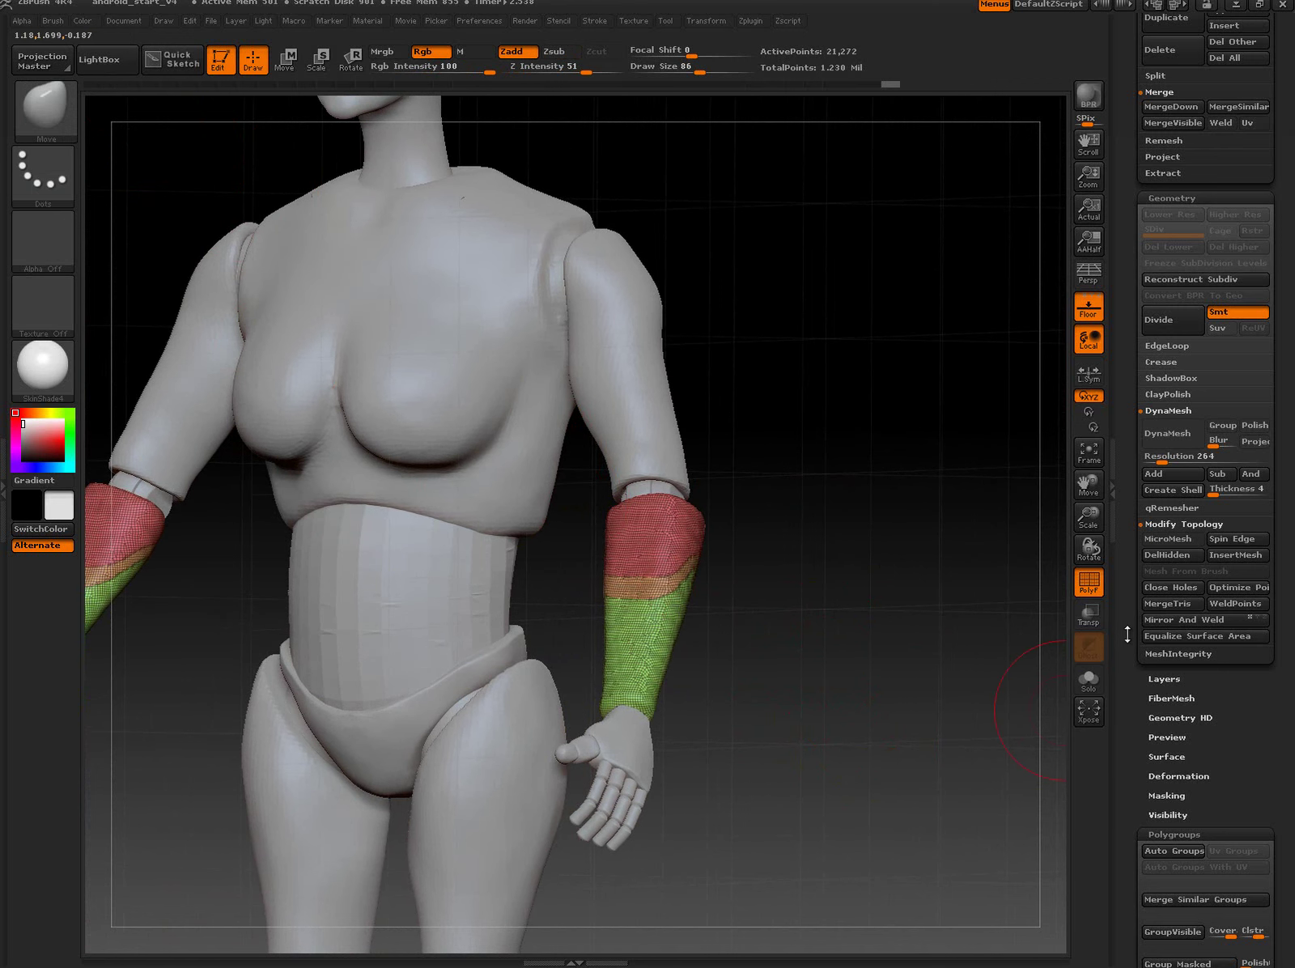
mouse_move(1129, 632)
left_mouse_down()
mouse_move(1142, 693)
mouse_move(1141, 678)
left_mouse_up()
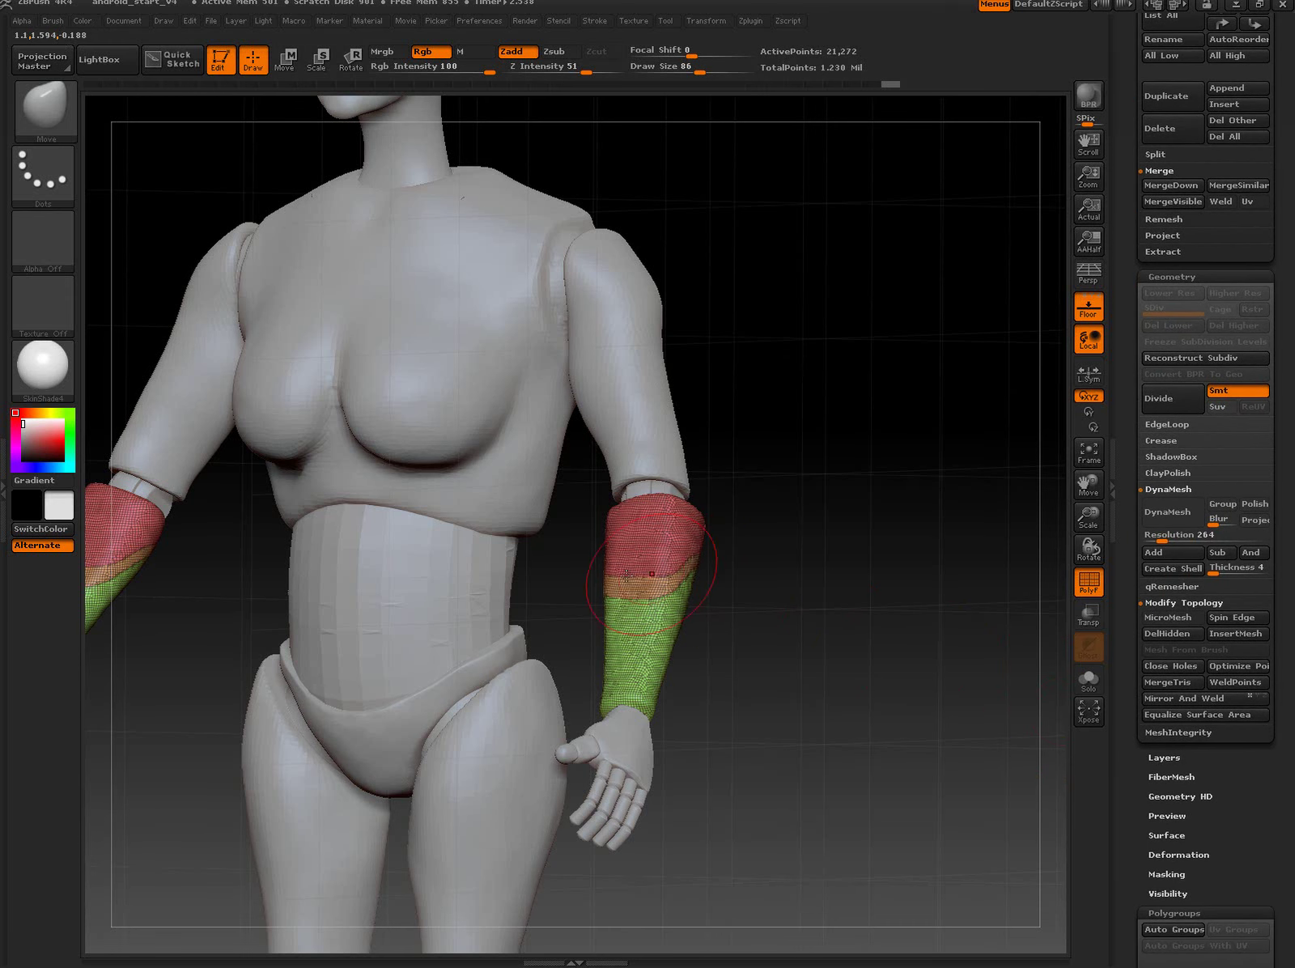
mouse_move(852, 584)
left_mouse_down()
mouse_move(815, 598)
mouse_move(893, 594)
mouse_move(838, 582)
mouse_move(830, 658)
mouse_move(738, 607)
left_mouse_up()
key("f")
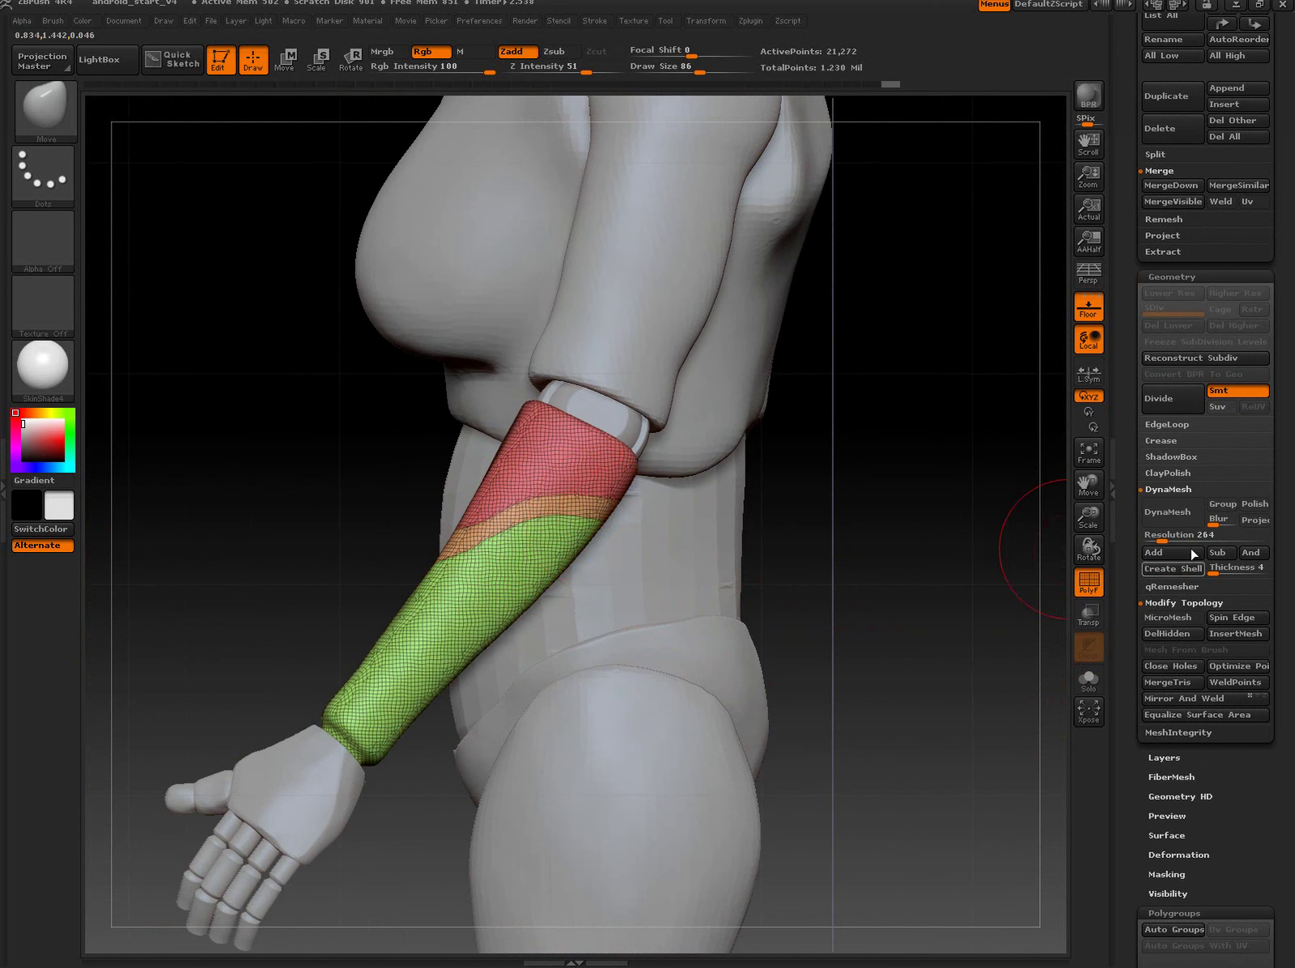
Step: Remesh the forearm with DynaMesh, with Polish and Groups enabled
left_click(1248, 505)
left_click(1229, 506)
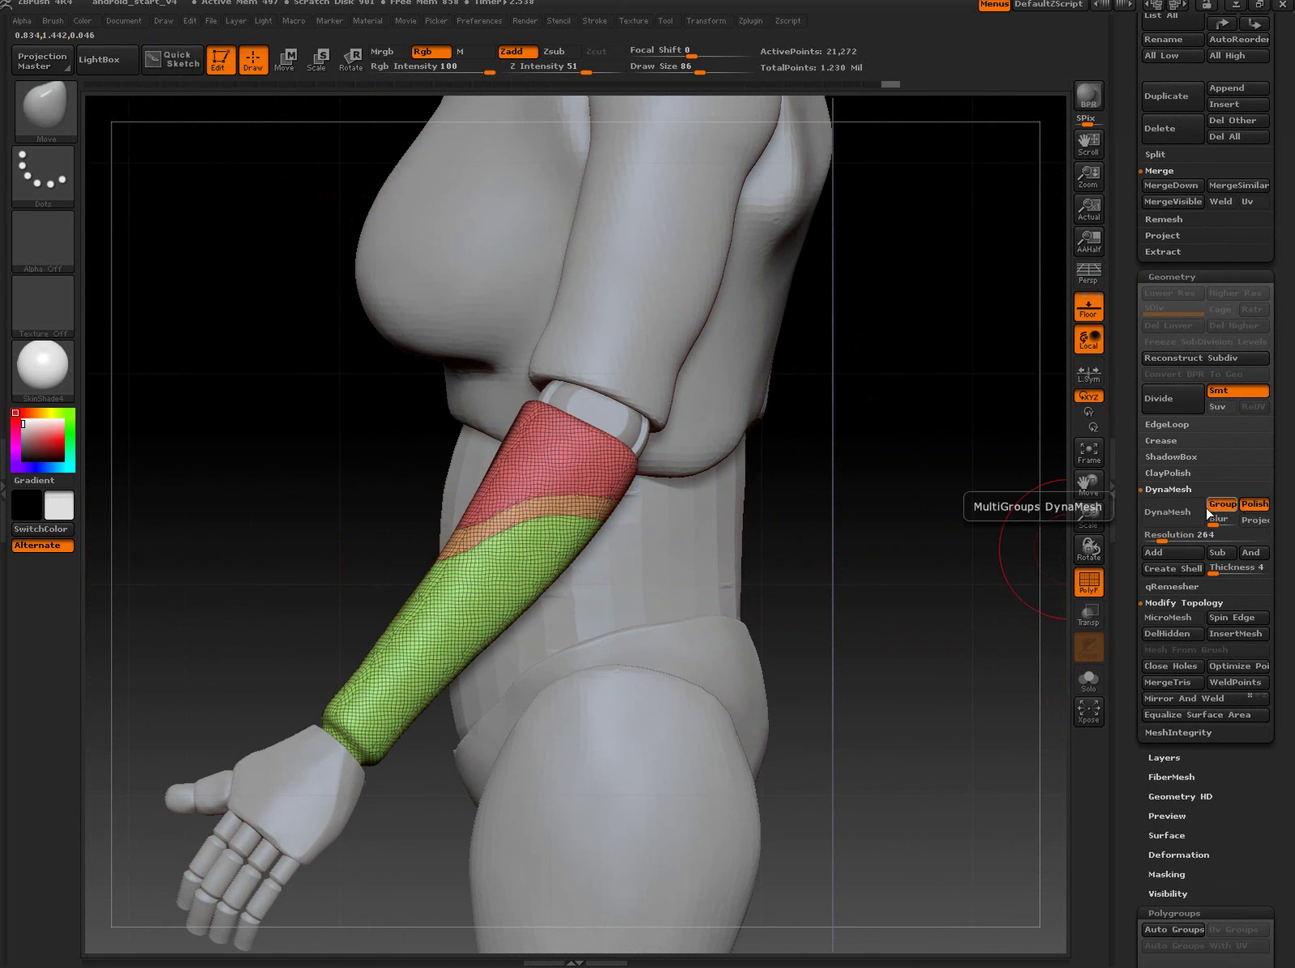
left_click(1160, 516)
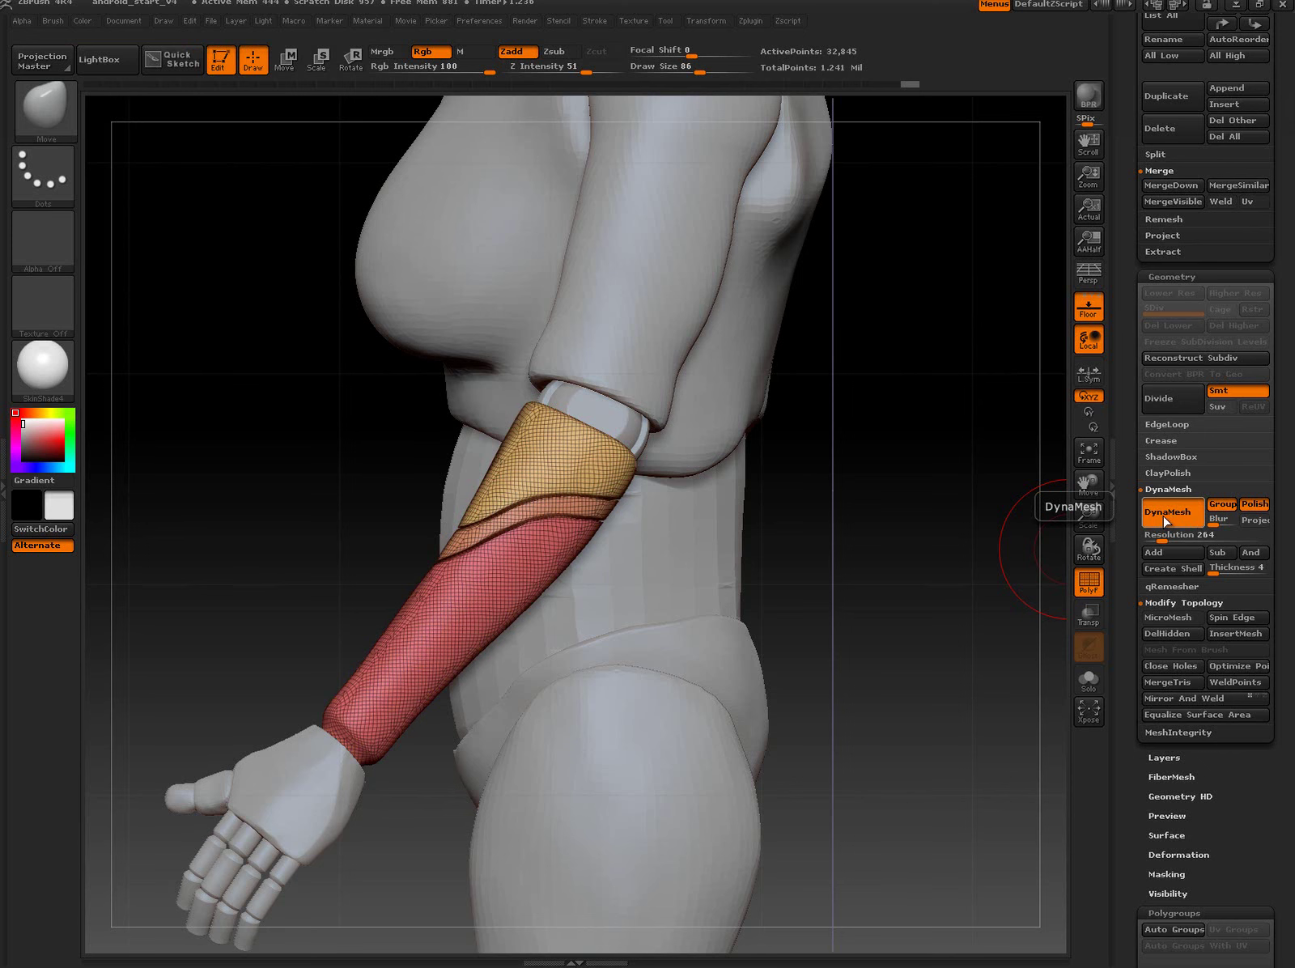
key("shift")
key("shift+f")
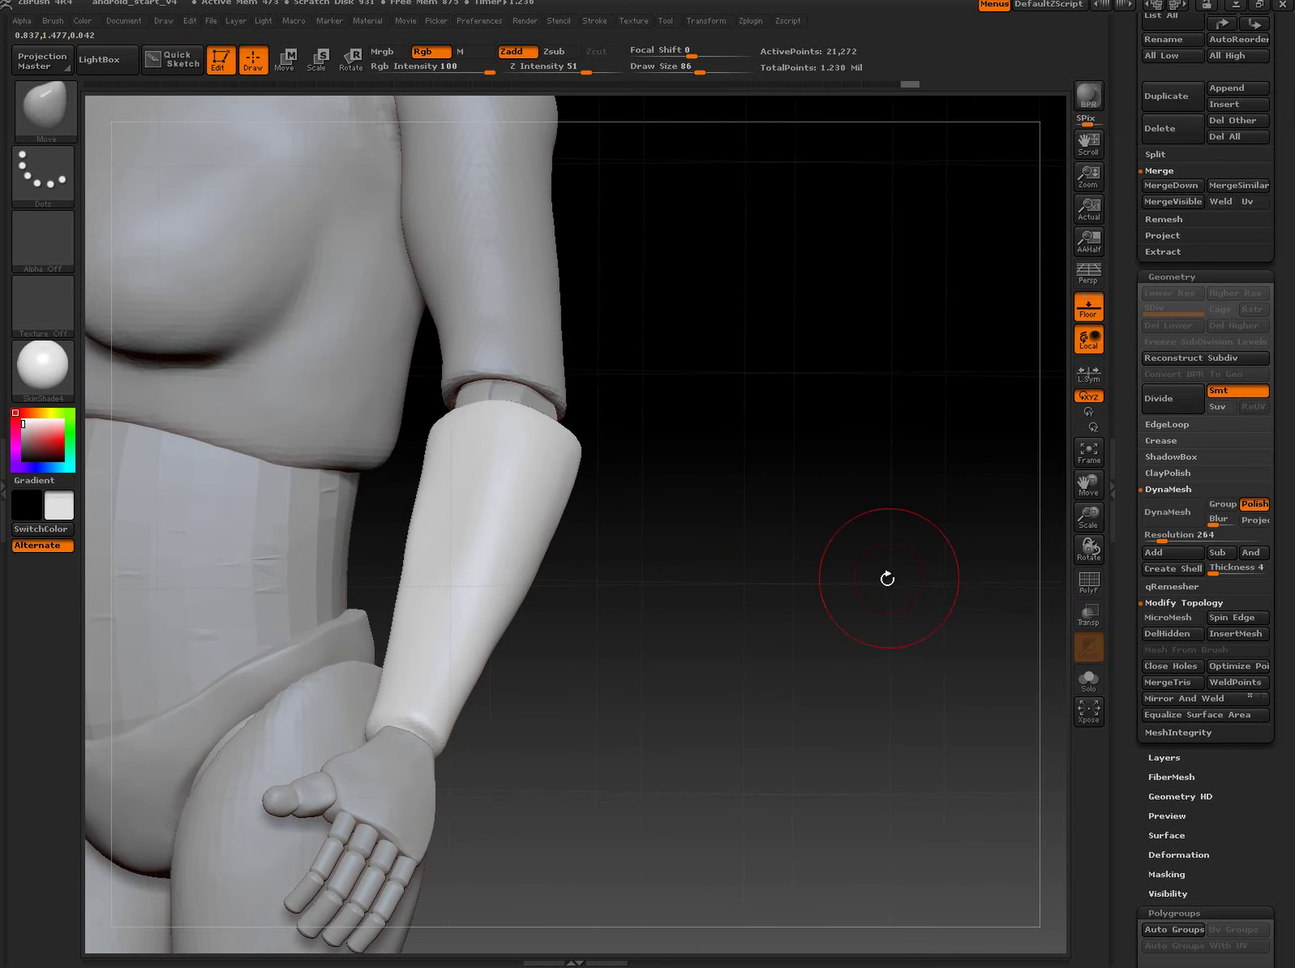
Step: Orbit around to the torso's front with the polygroup wireframe shown
left_click_drag(887, 580, 1057, 547)
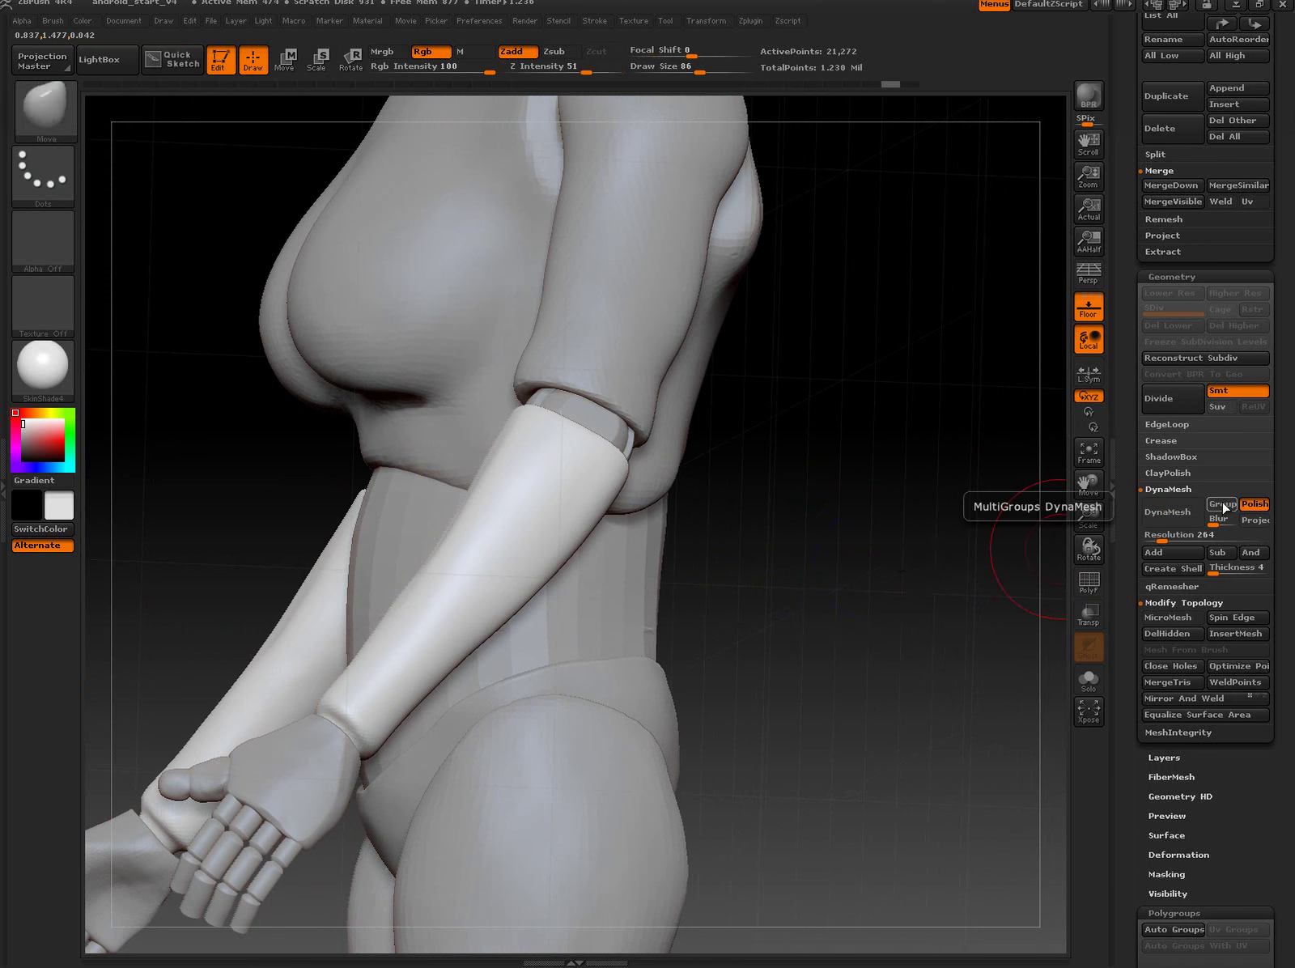
left_click(1222, 504)
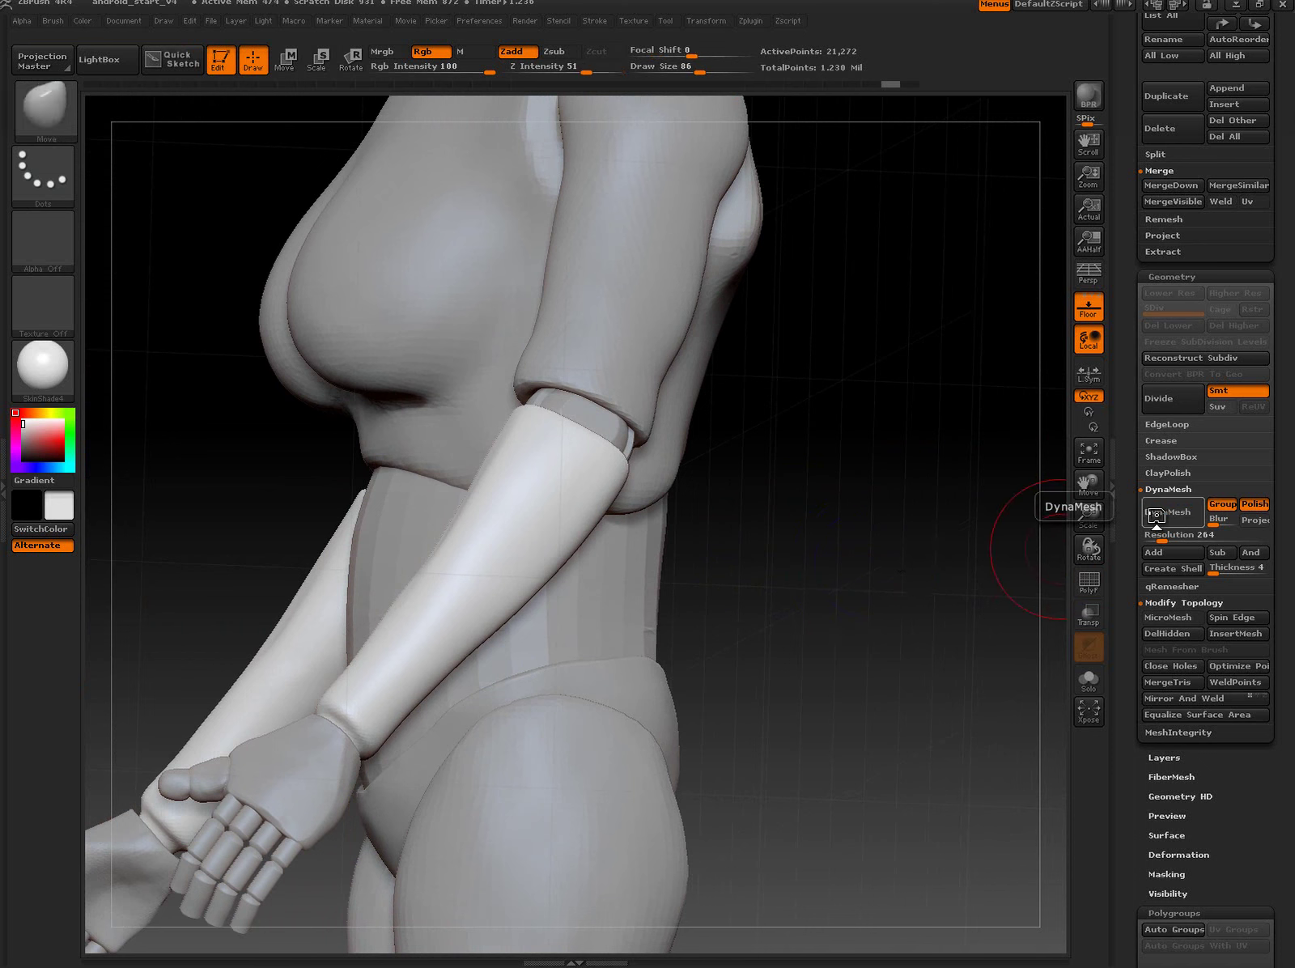
left_click_drag(895, 695, 699, 642)
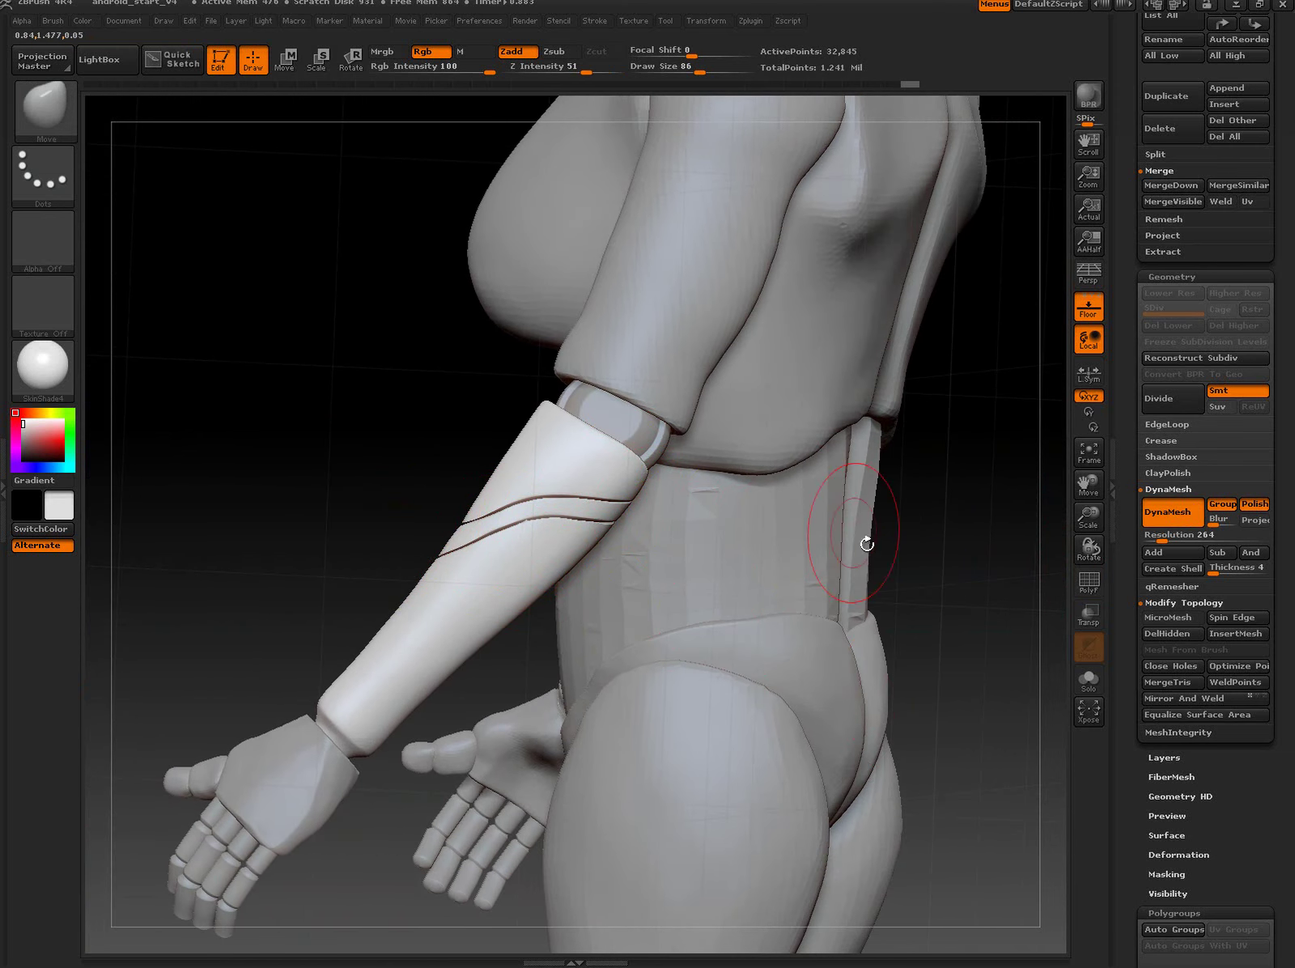
mouse_move(893, 550)
left_mouse_down()
mouse_move(951, 547)
mouse_move(878, 665)
left_mouse_up()
key("shift+f")
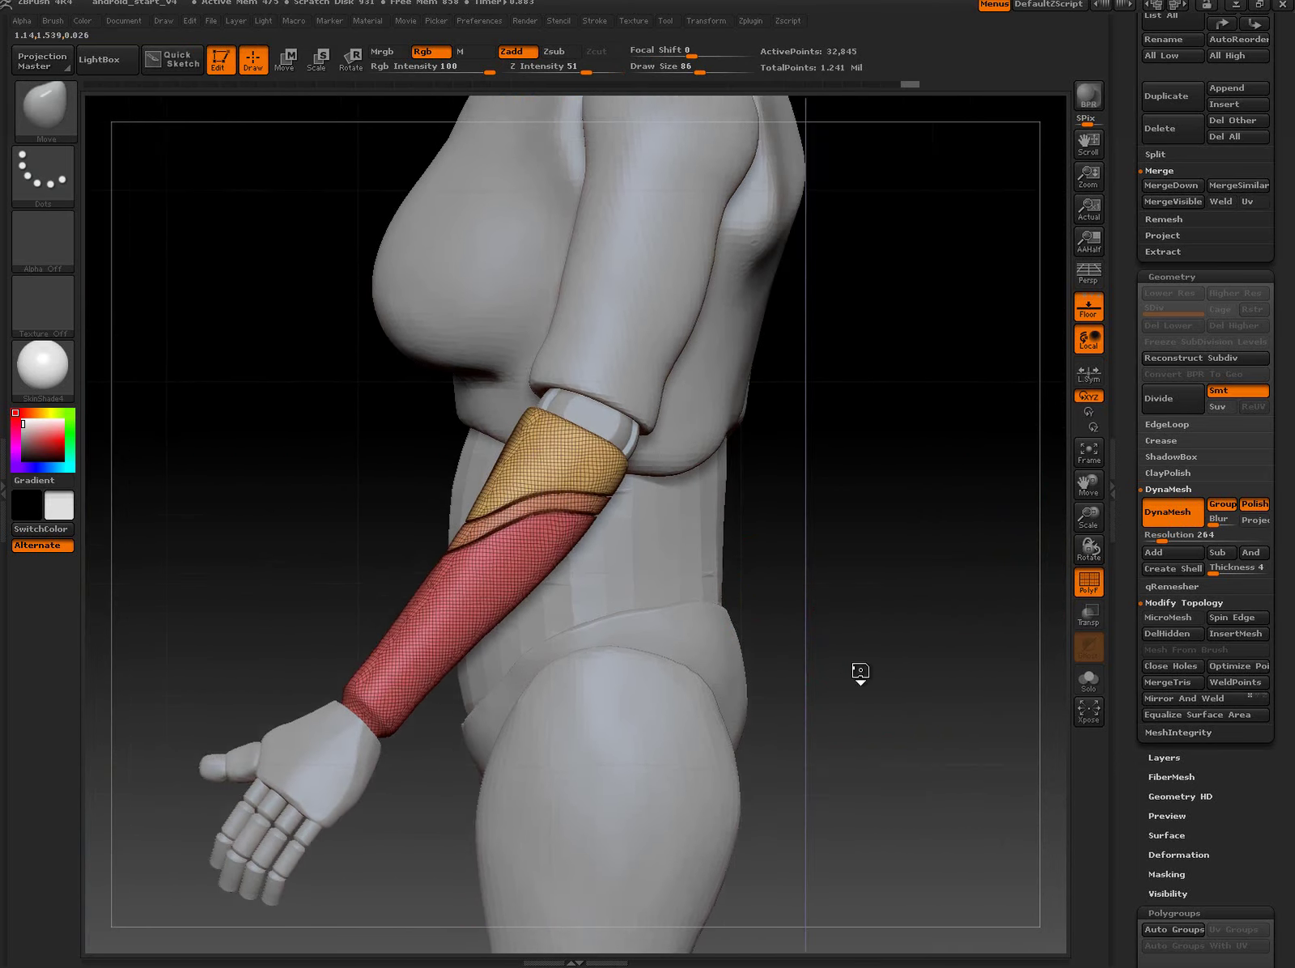
mouse_move(766, 658)
left_mouse_down()
mouse_move(832, 659)
mouse_move(760, 662)
mouse_move(835, 567)
mouse_move(731, 520)
left_mouse_up()
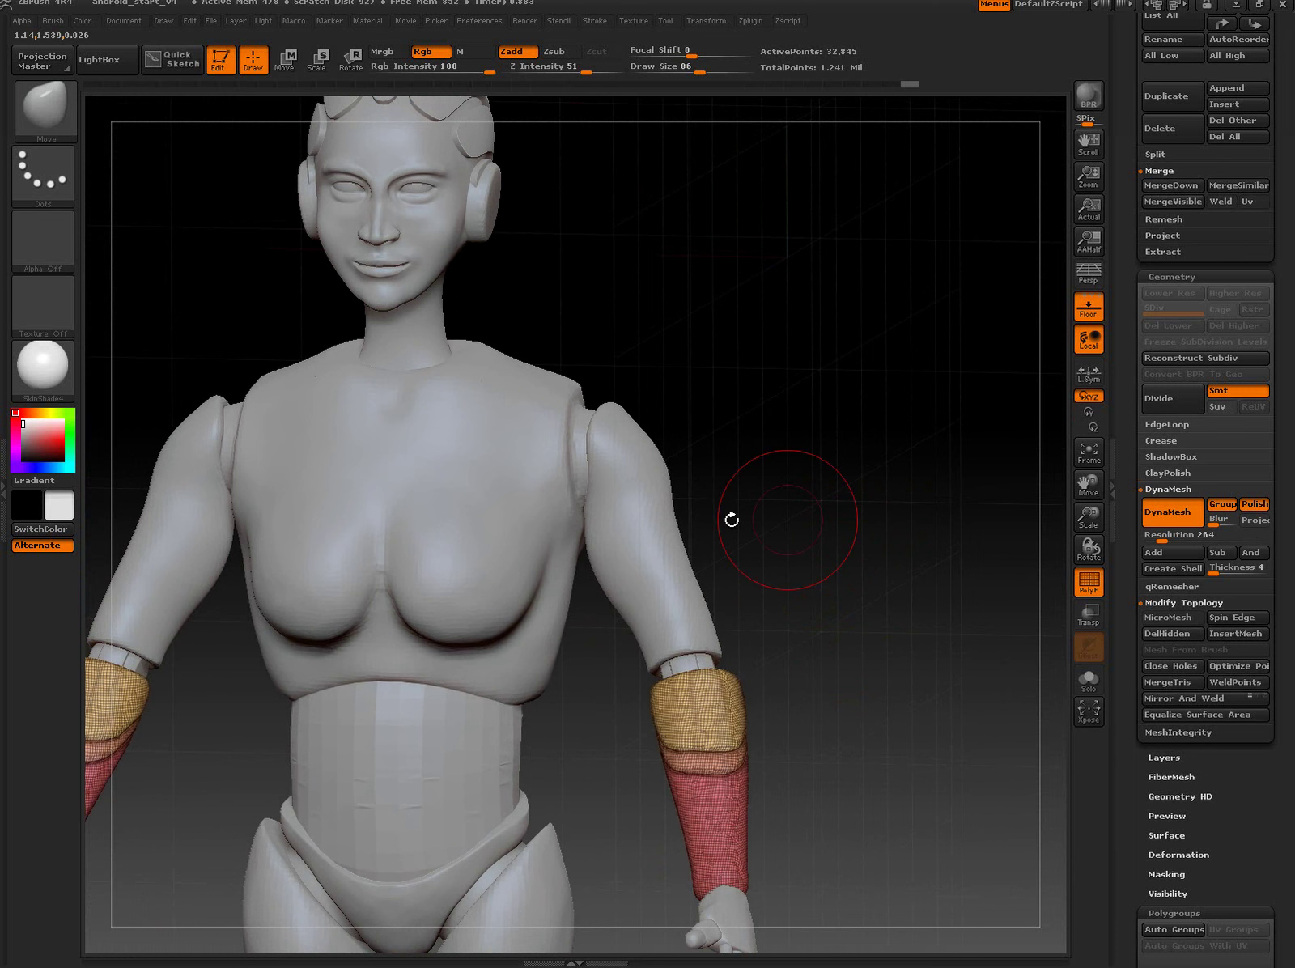
Step: Make the torso the active SubTool, hide its wireframe and zoom in on it
left_click(535, 494, "alt")
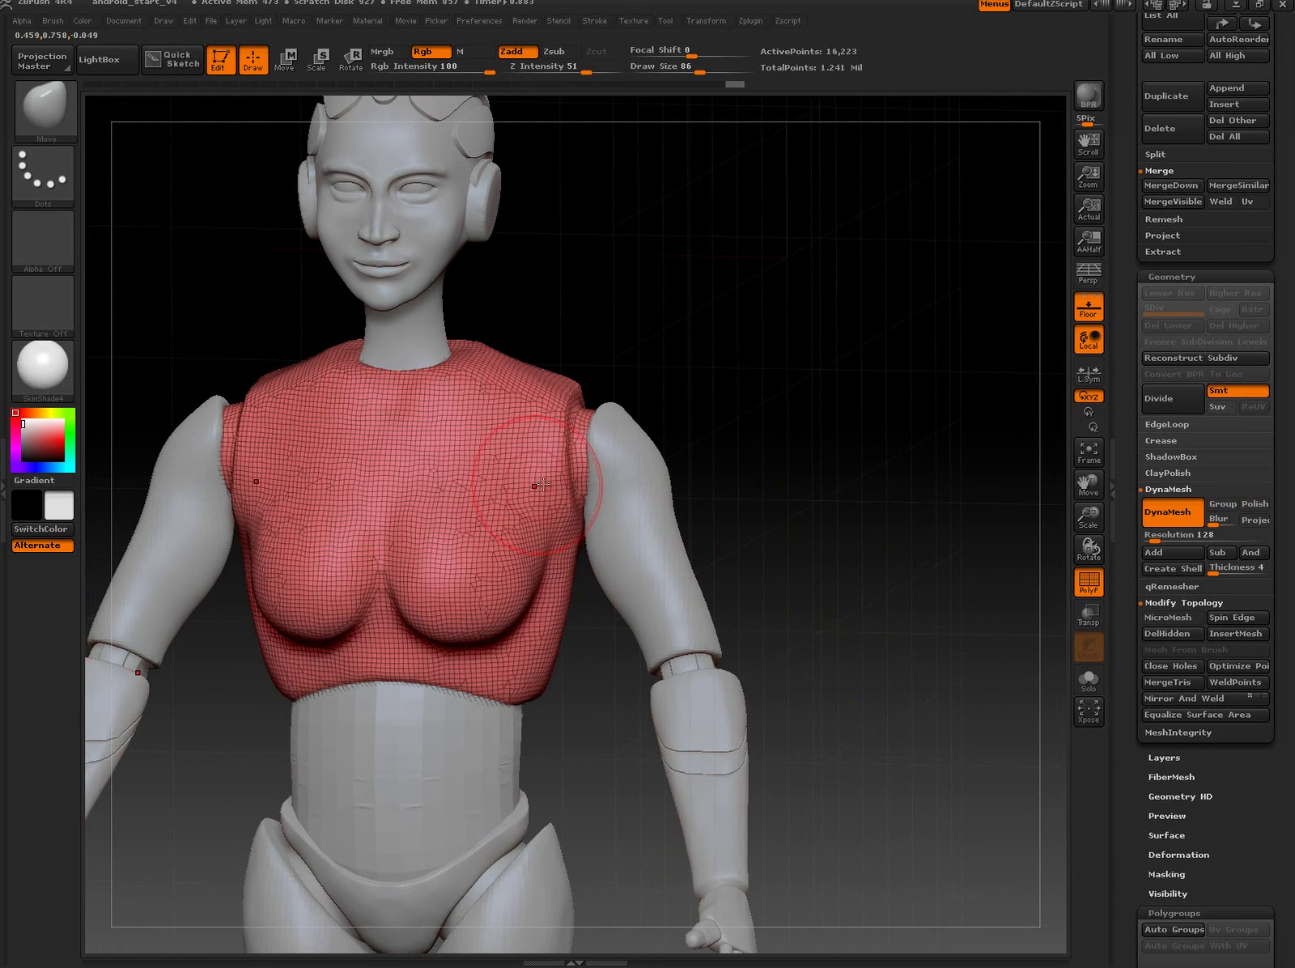
key("shift+f")
mouse_move(688, 463)
left_mouse_down()
mouse_move(771, 425)
mouse_move(792, 394)
mouse_move(820, 471)
left_mouse_up()
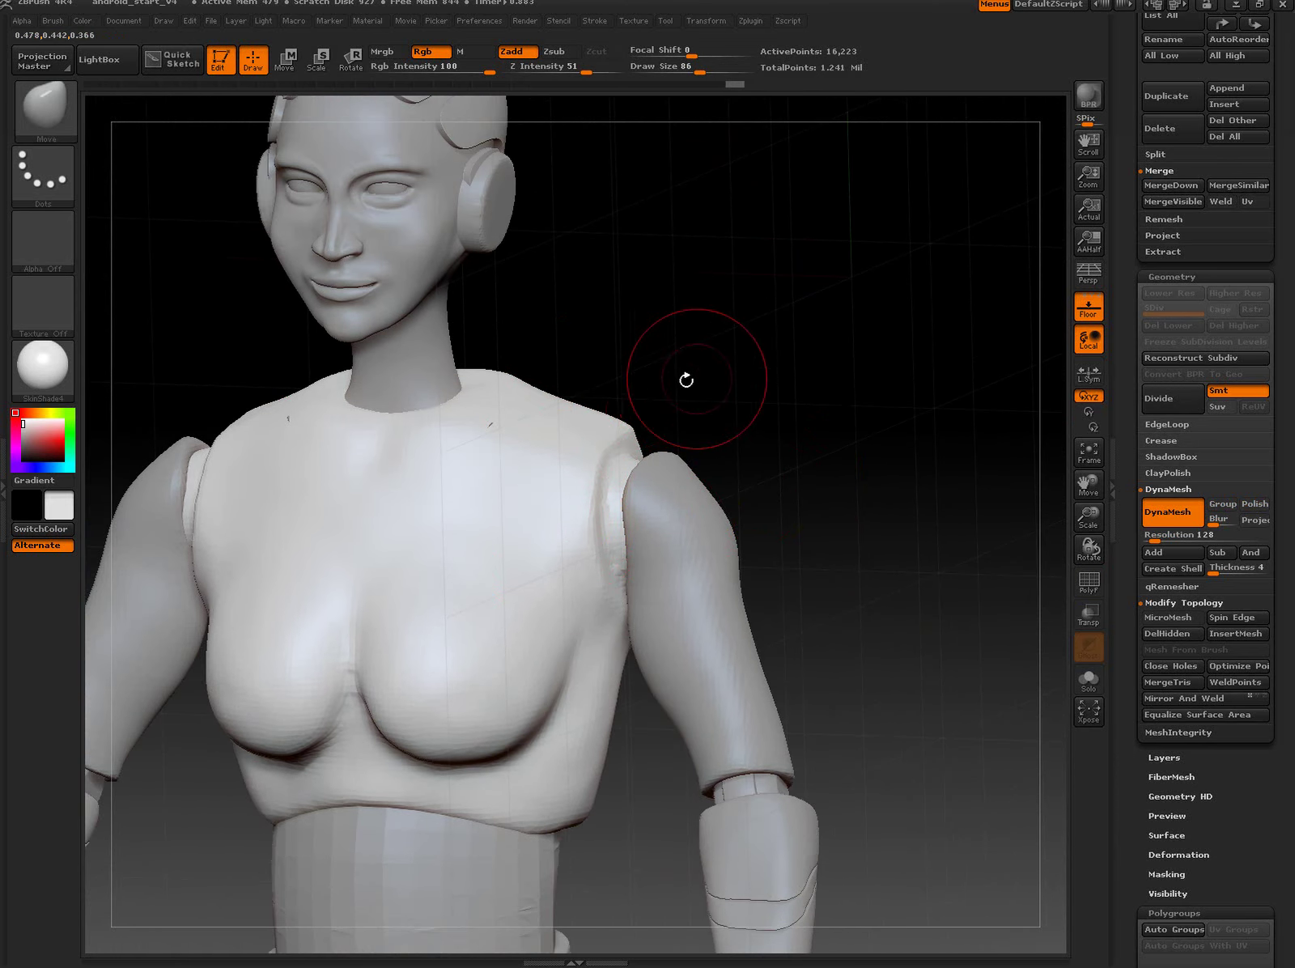
key("b")
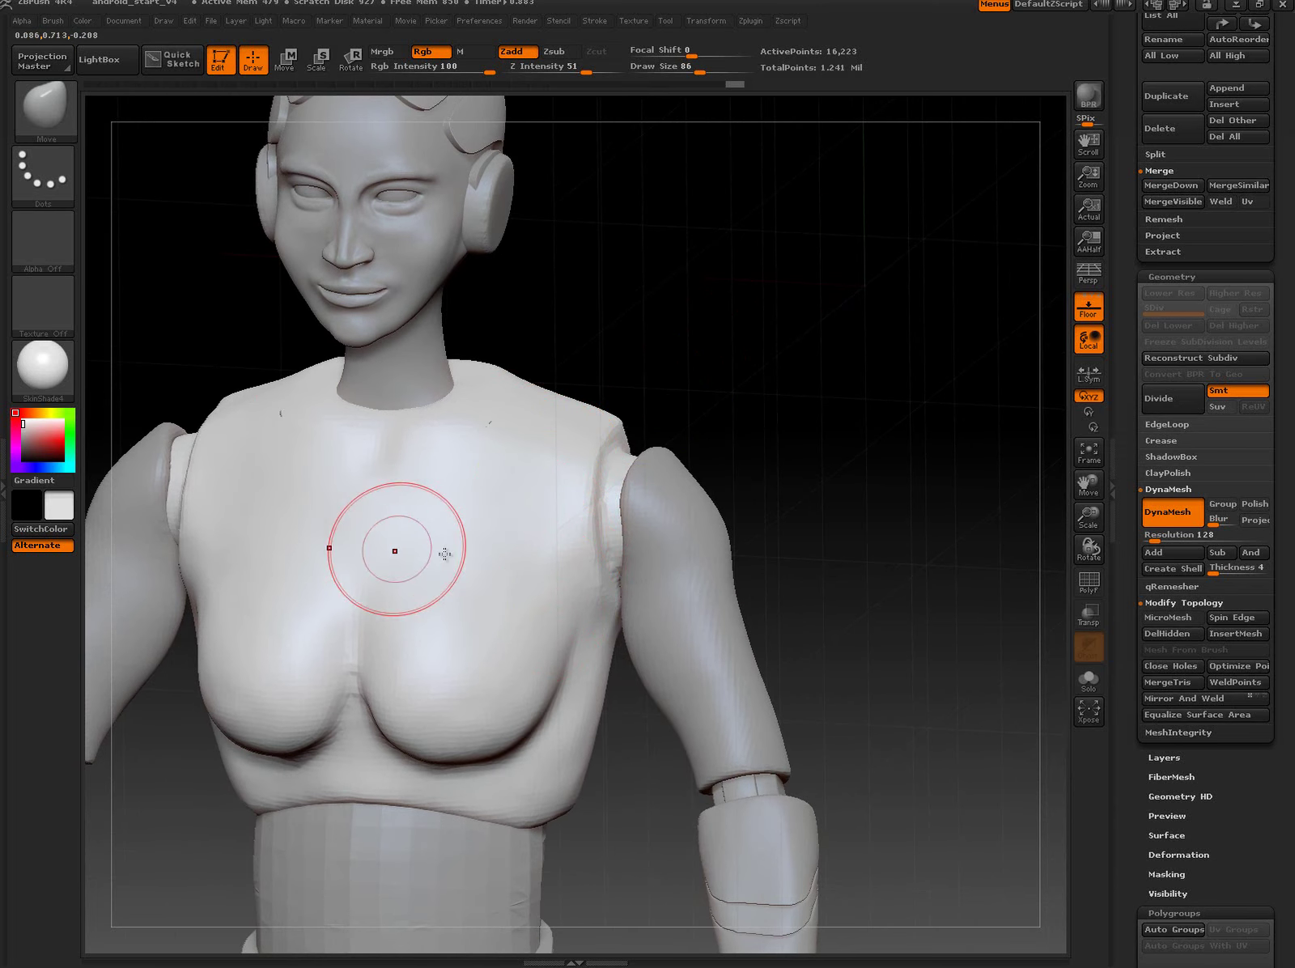
key("b")
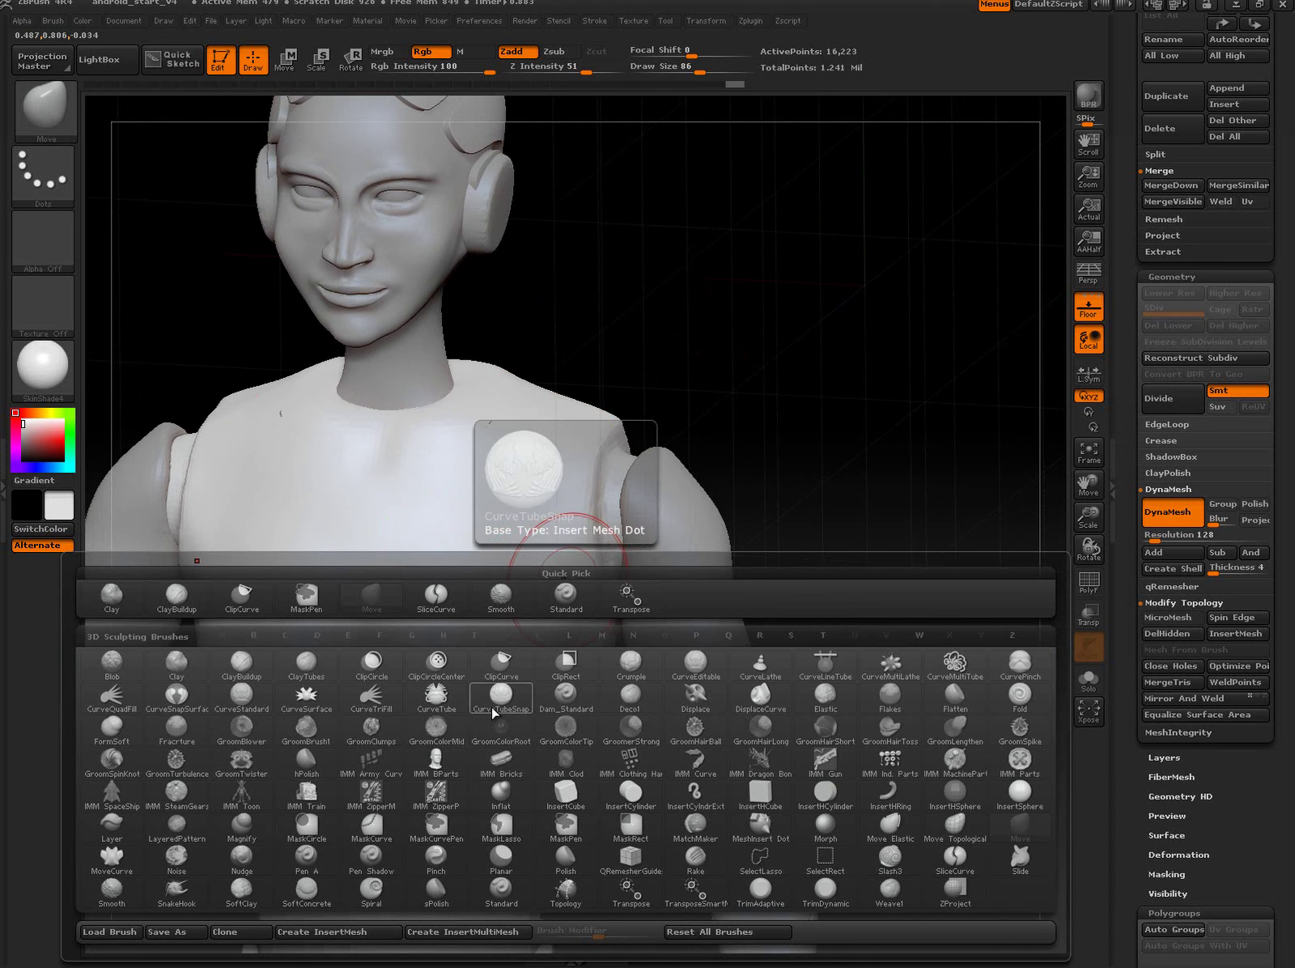
Step: Choose Dam_Standard and reduce its draw size to 44
left_click(571, 701)
key("s")
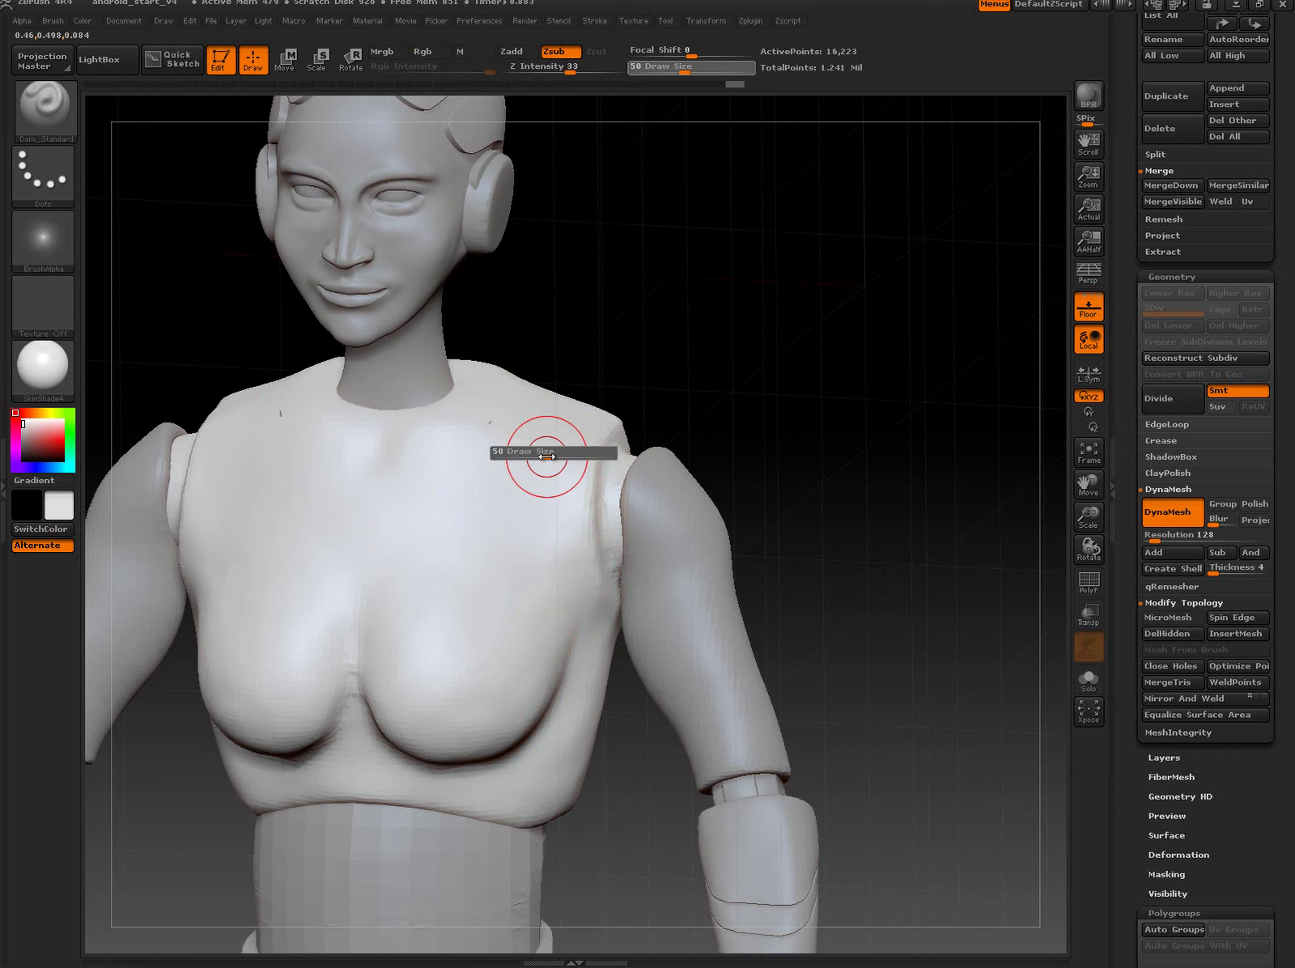
left_click_drag(546, 456, 536, 455)
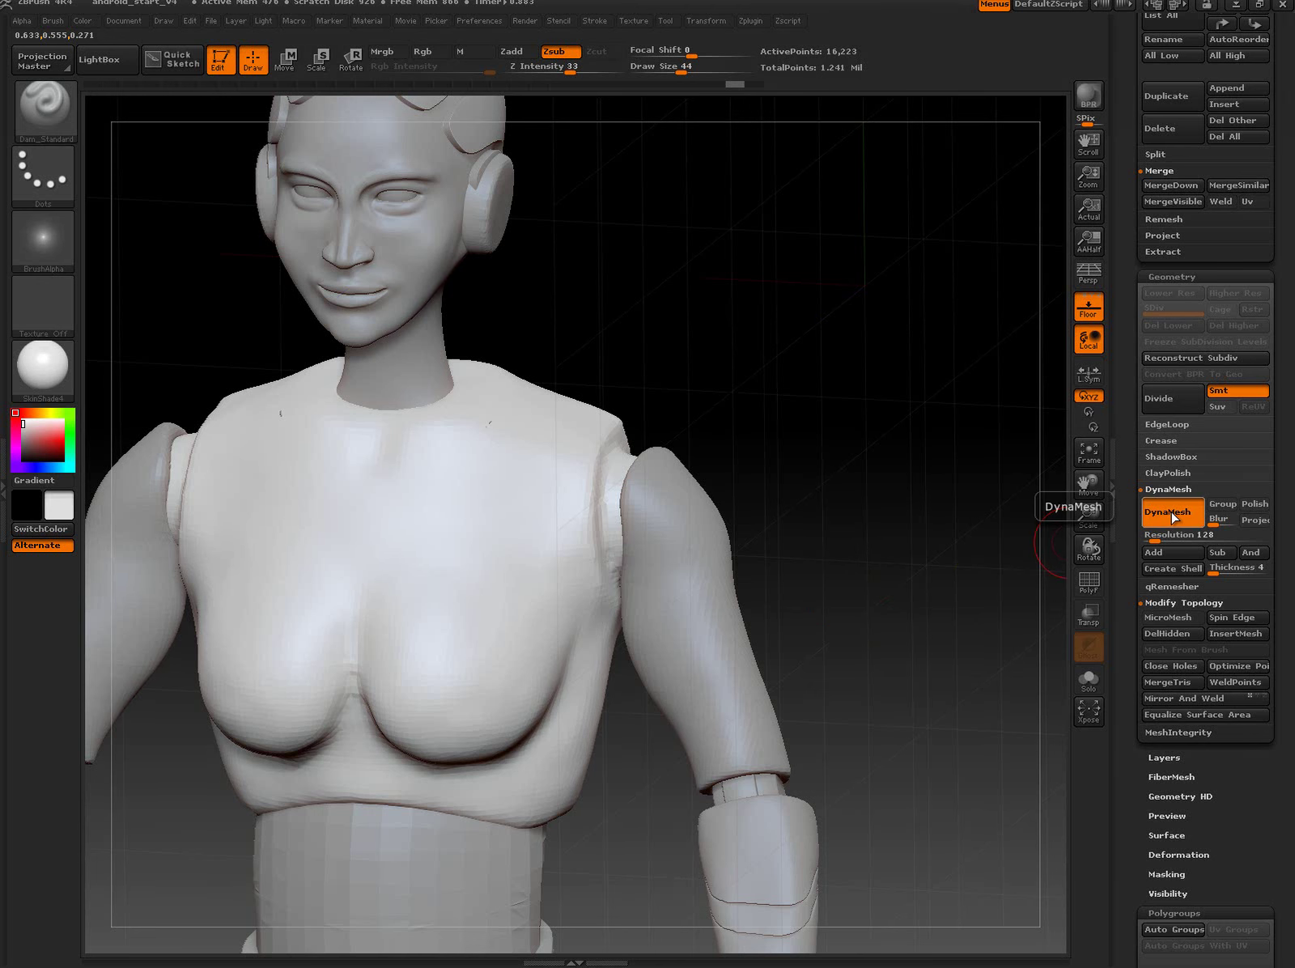
mouse_move(905, 509)
left_mouse_down()
mouse_move(919, 505)
mouse_move(880, 512)
left_mouse_up()
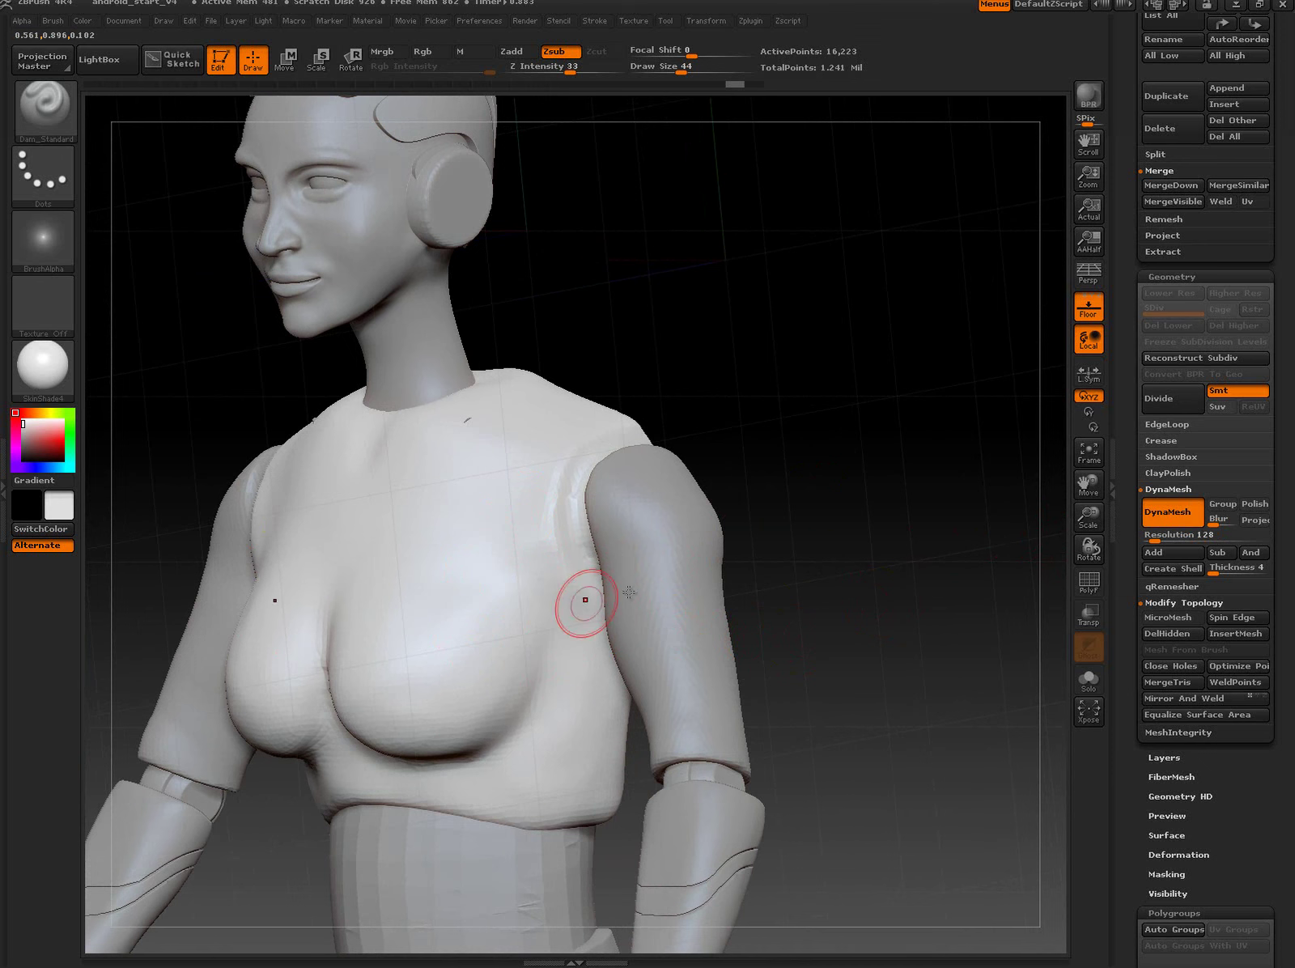
left_click_drag(882, 592, 887, 612)
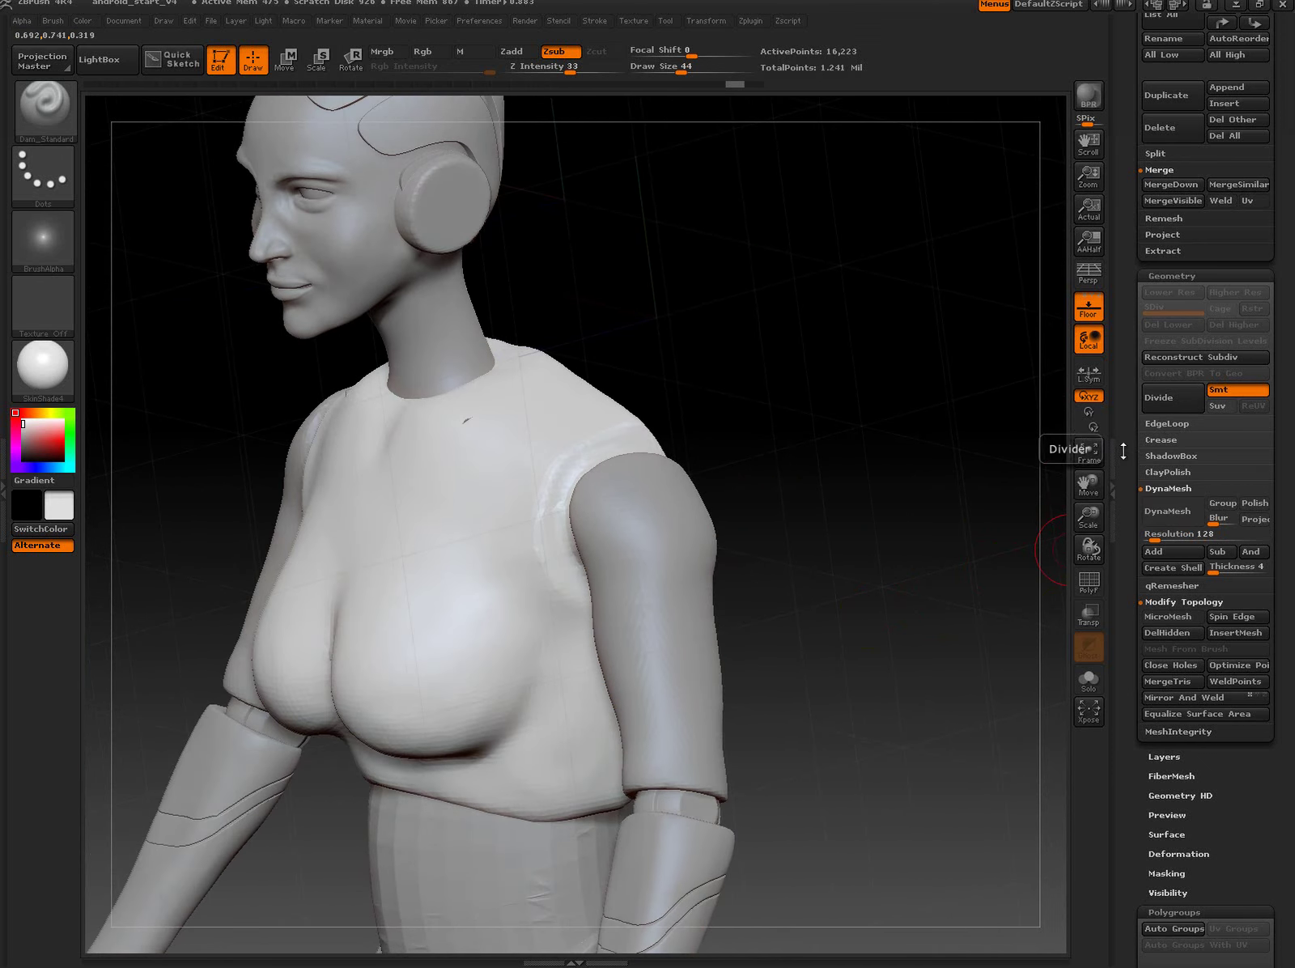
mouse_move(1118, 101)
left_mouse_down()
mouse_move(1119, 608)
mouse_move(1132, 524)
left_mouse_up()
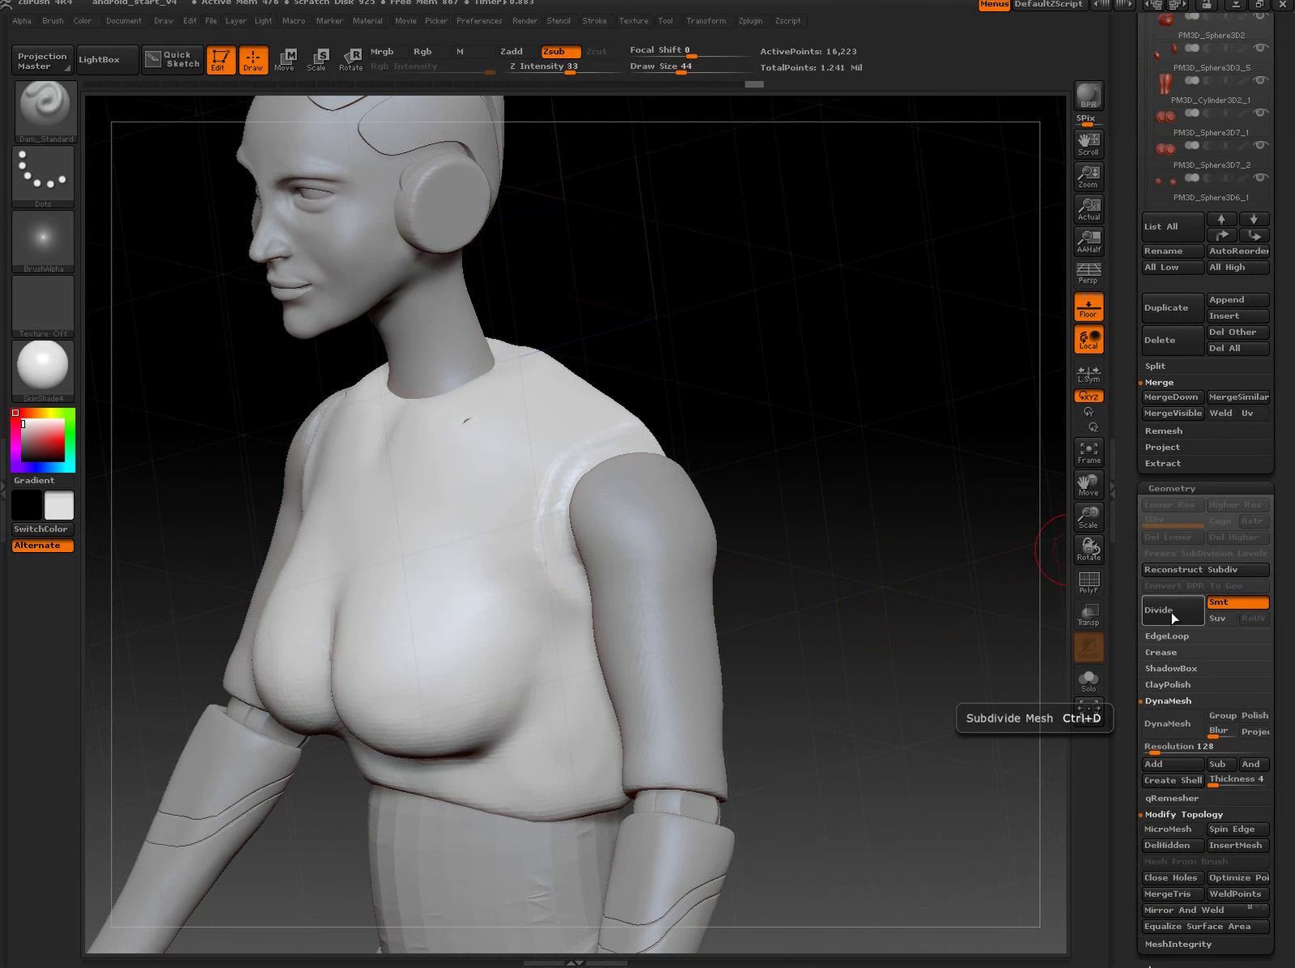
Step: Divide the torso one subdivision level and set the brush size to 28
left_click(1174, 618)
left_click_drag(887, 615, 914, 601, "shift")
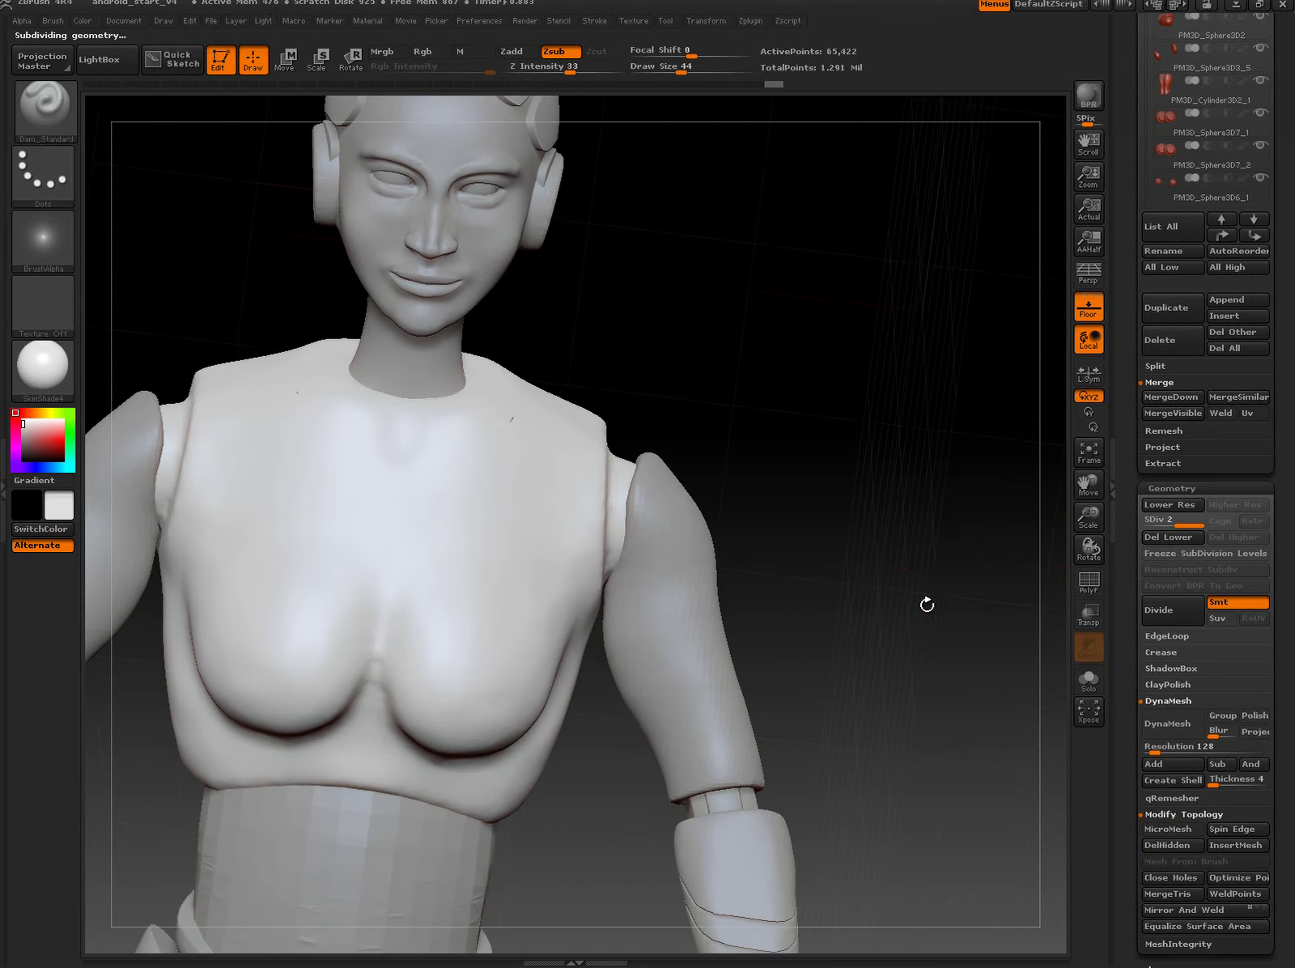
left_click_drag(708, 404, 578, 410)
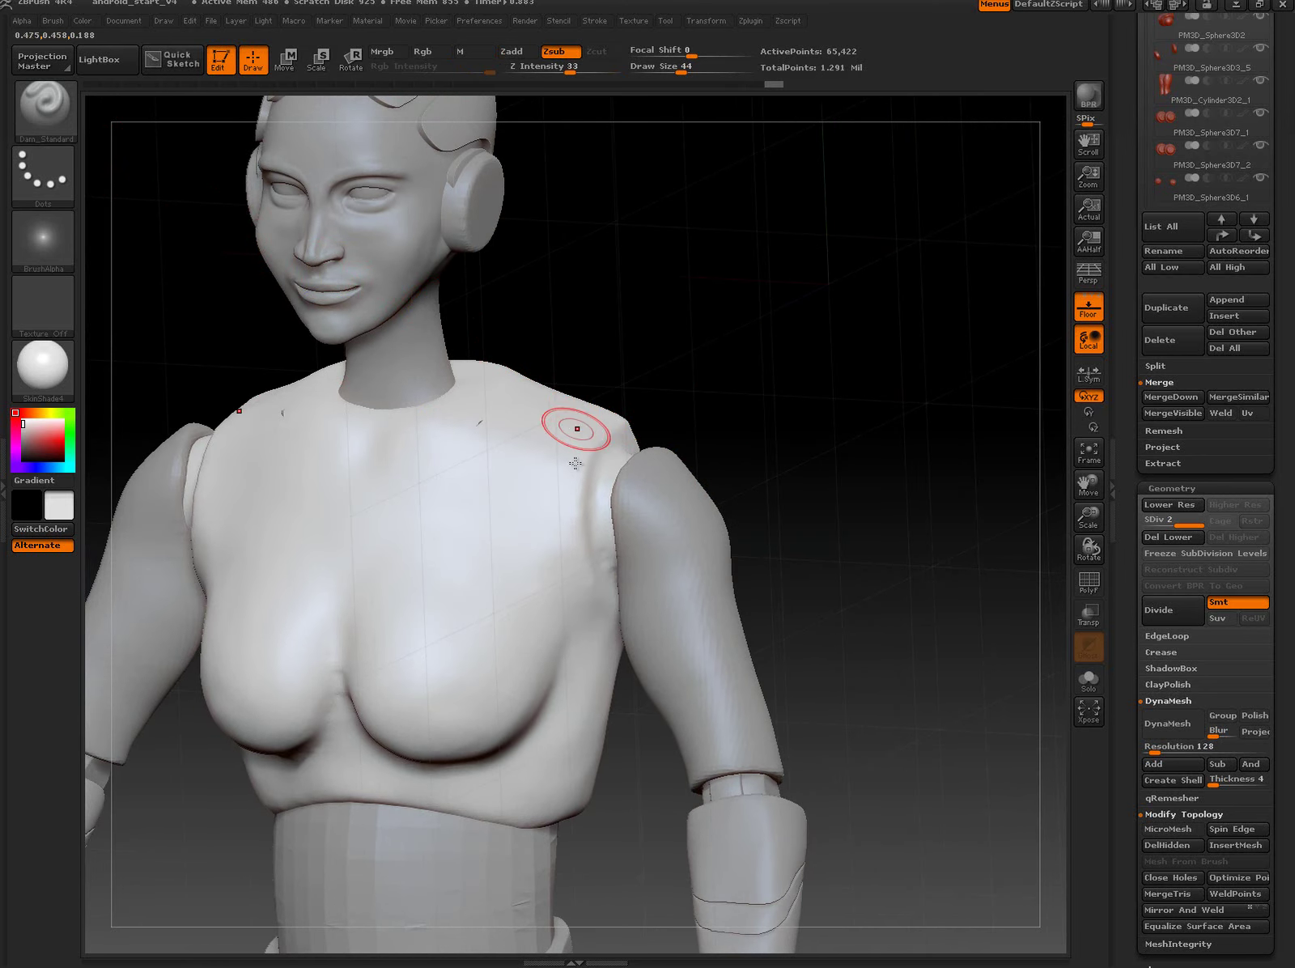
key("s")
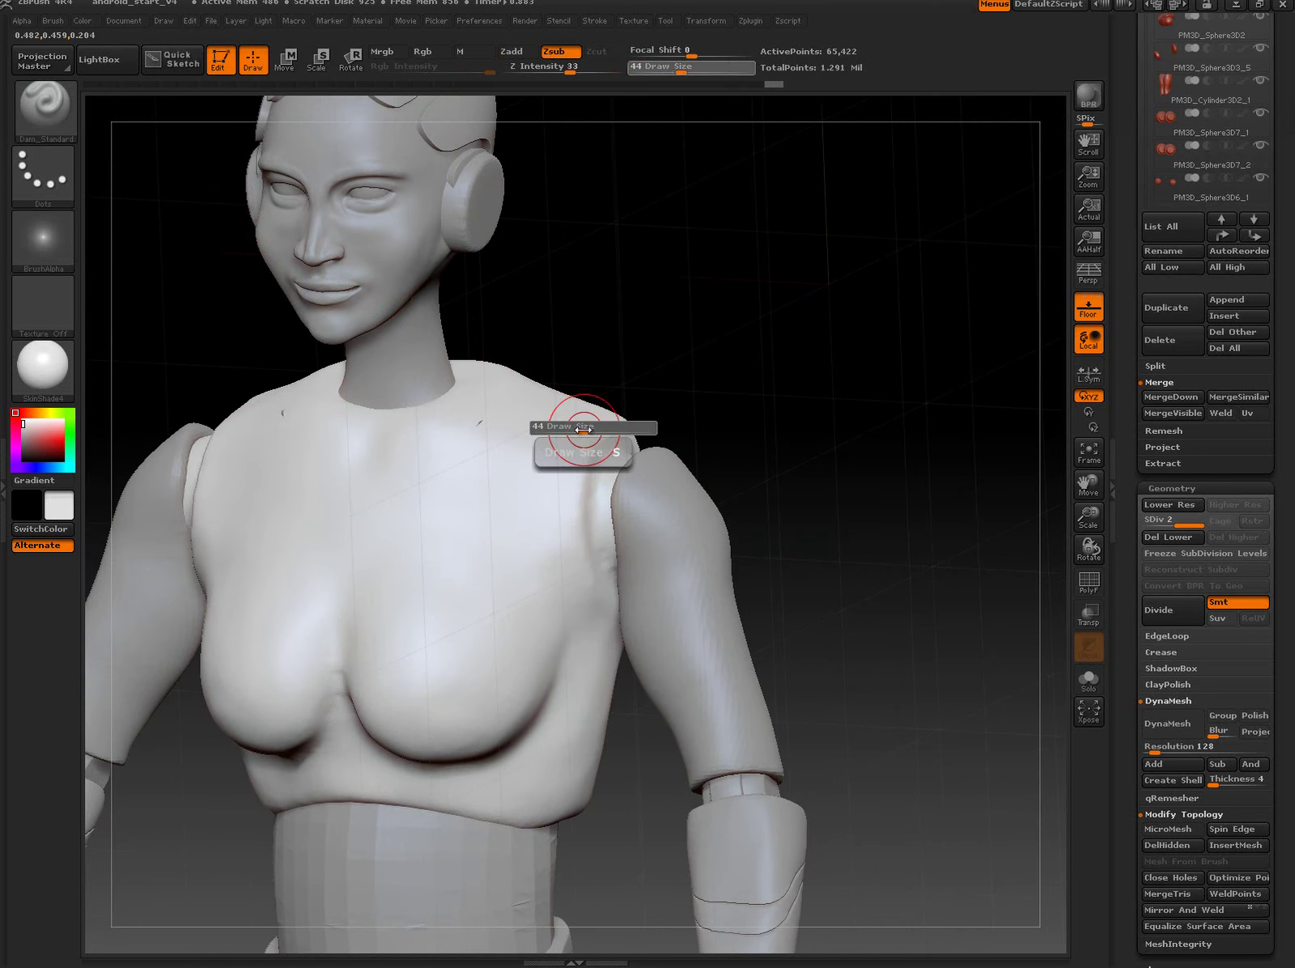
mouse_move(583, 428)
left_mouse_down()
mouse_move(568, 427)
mouse_move(552, 524)
left_mouse_up()
Step: Carve mirrored grooves down the shoulder and from the chest seam toward the collar
mouse_move(679, 437)
left_mouse_down()
mouse_move(751, 440)
mouse_move(741, 423)
left_mouse_up()
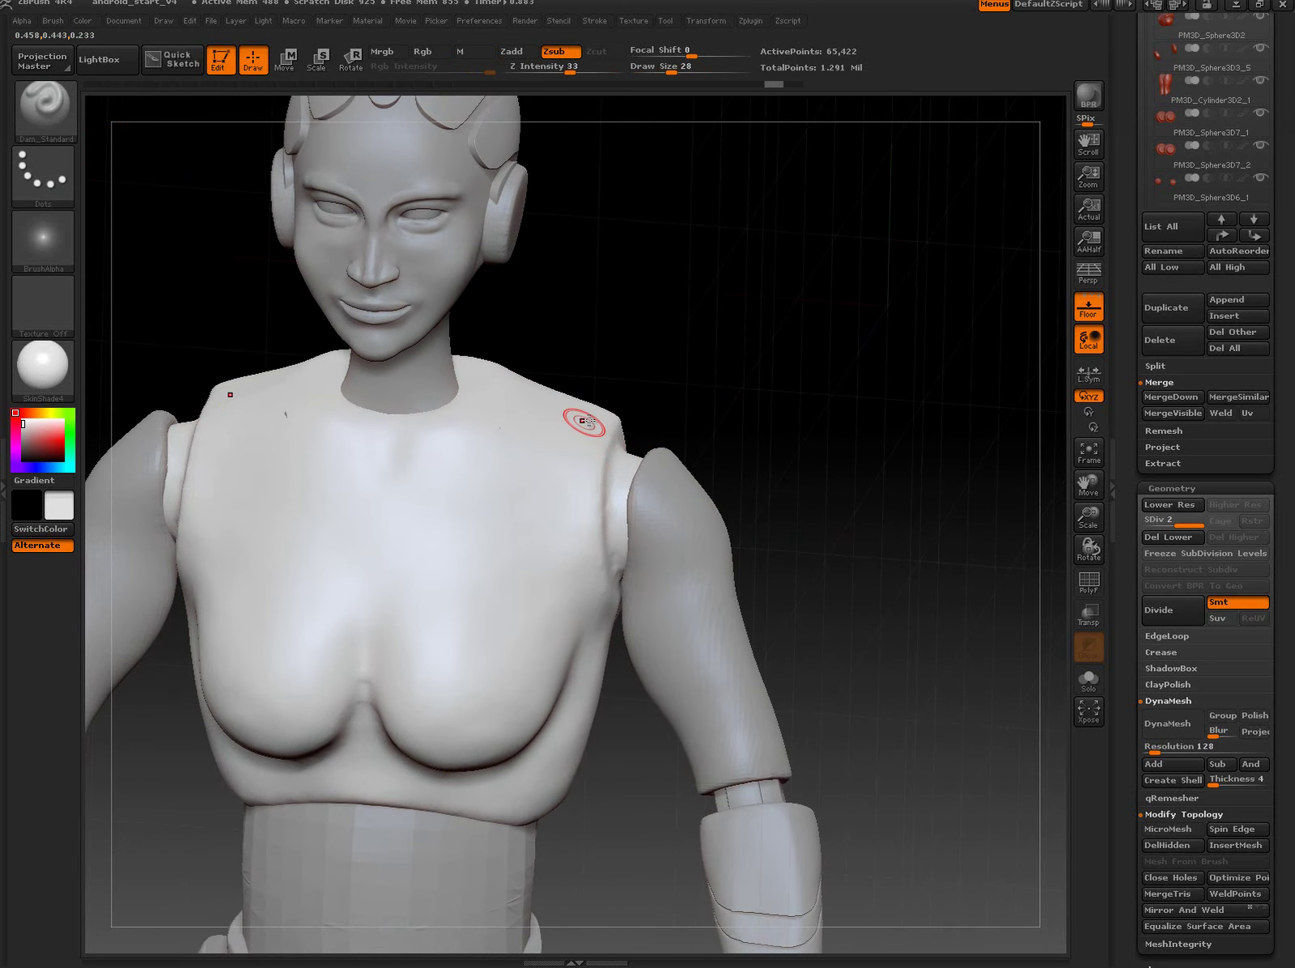
mouse_move(587, 429)
left_mouse_down()
mouse_move(563, 541)
mouse_move(539, 556)
left_mouse_up()
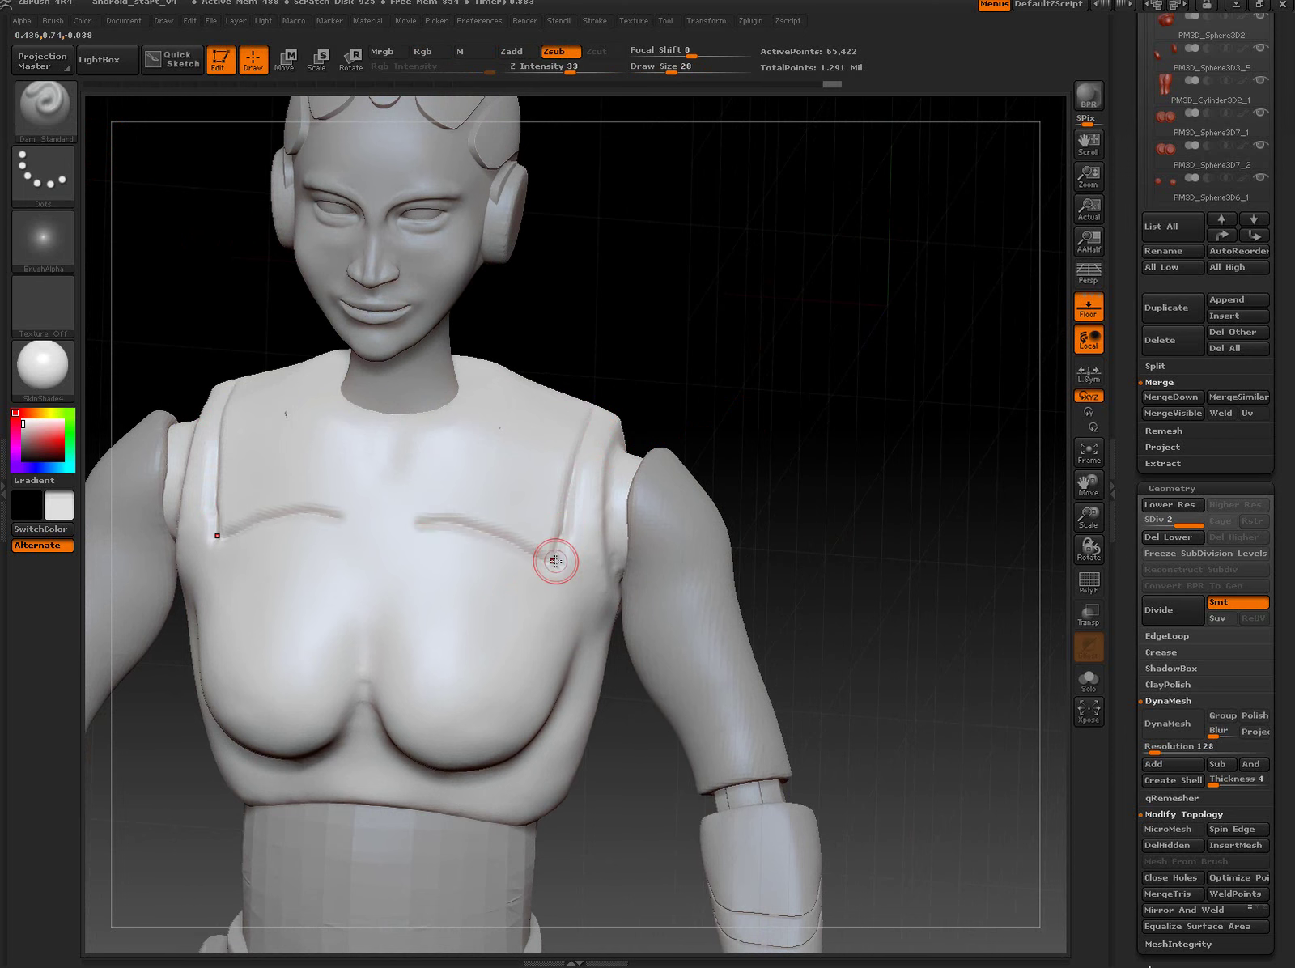
left_click_drag(638, 473, 729, 462)
left_click_drag(419, 529, 433, 445)
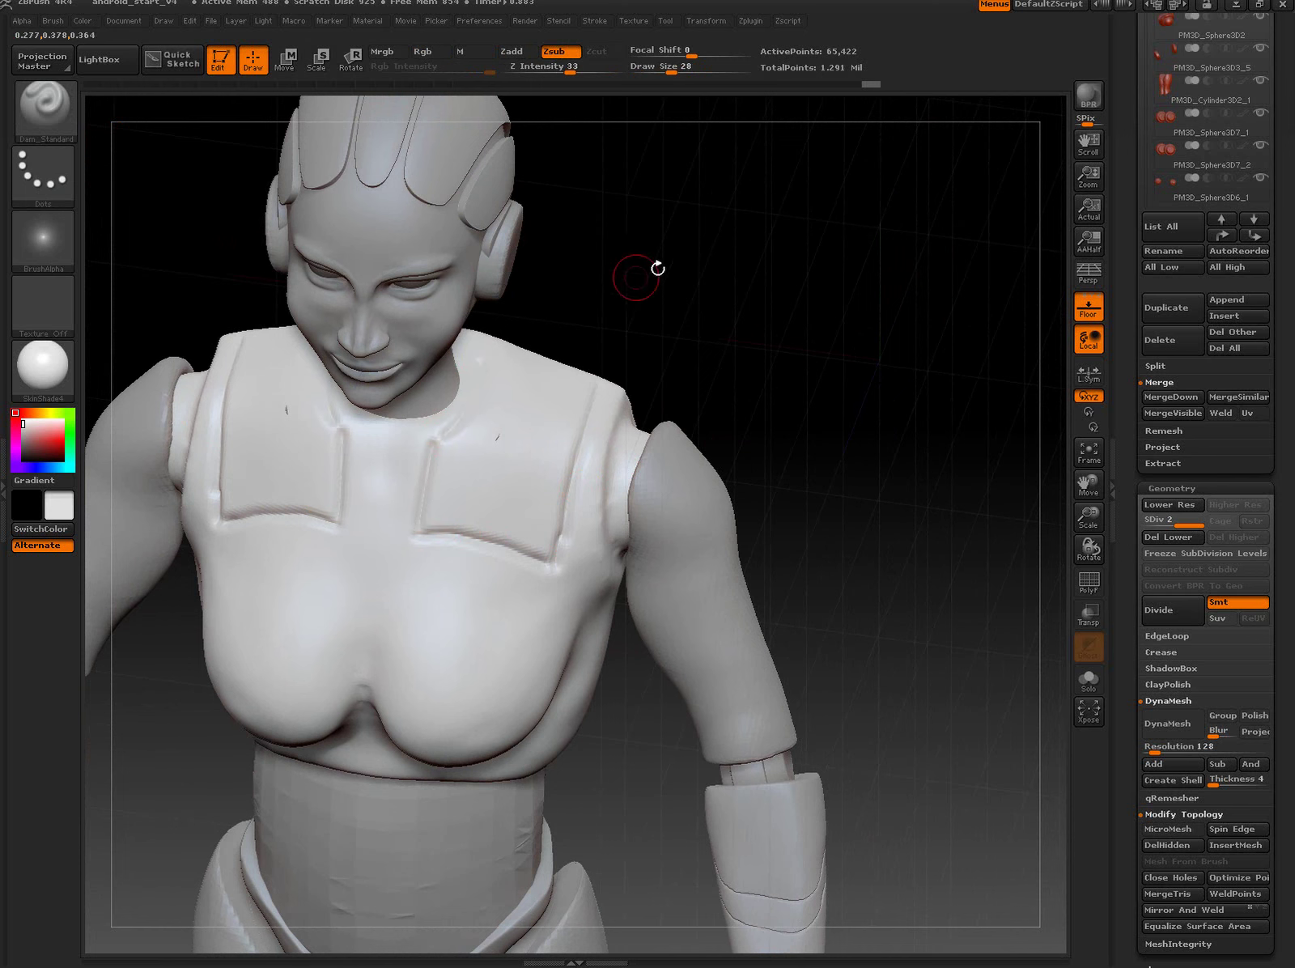
Step: Deepen the groove along the chest flap's left edge, then review the chest from the front
mouse_move(635, 278)
left_mouse_down()
mouse_move(801, 291)
mouse_move(538, 431)
left_mouse_up()
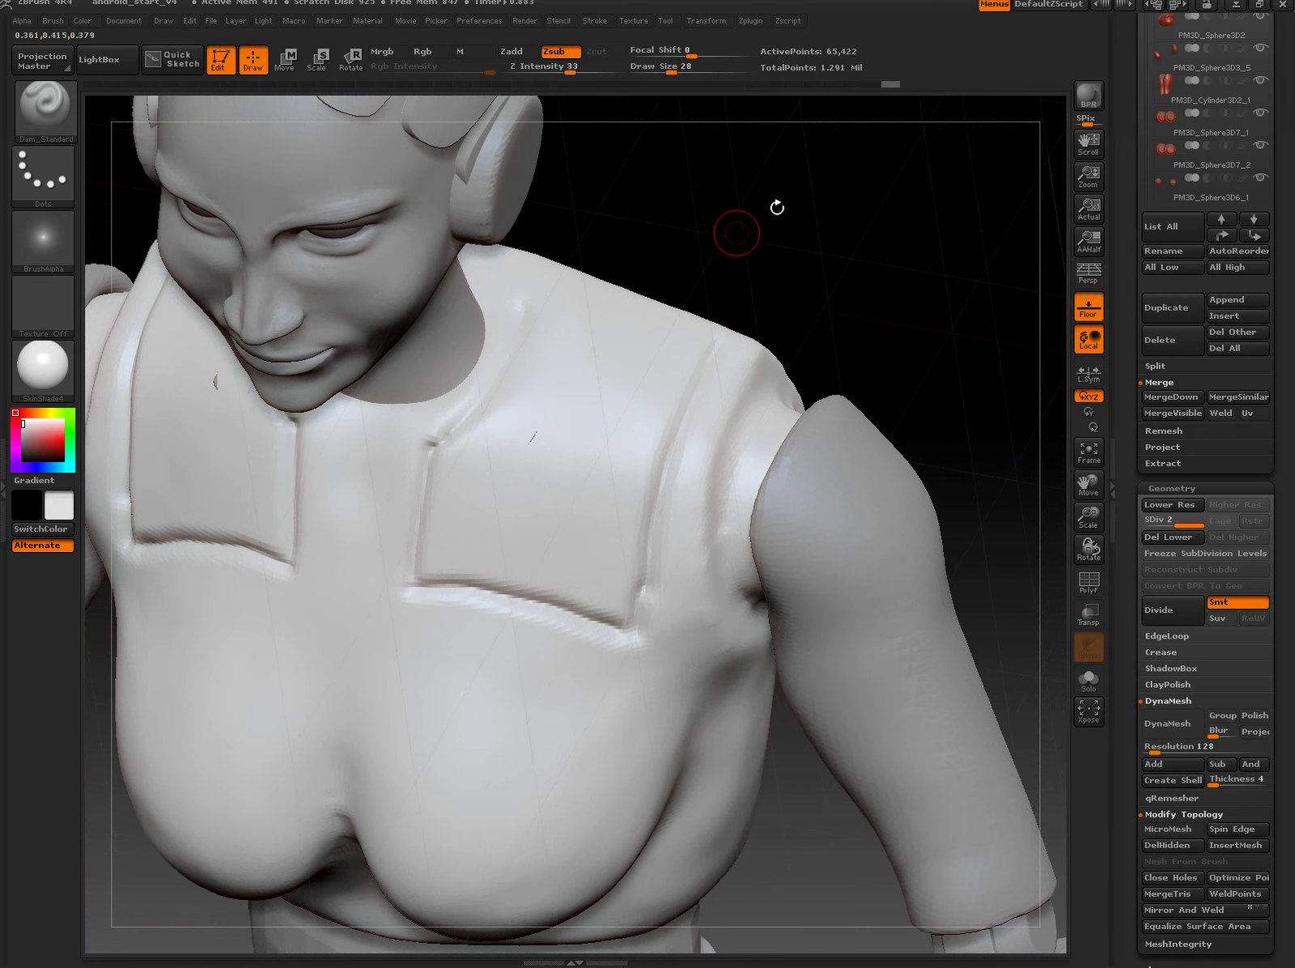
left_click_drag(786, 209, 578, 318)
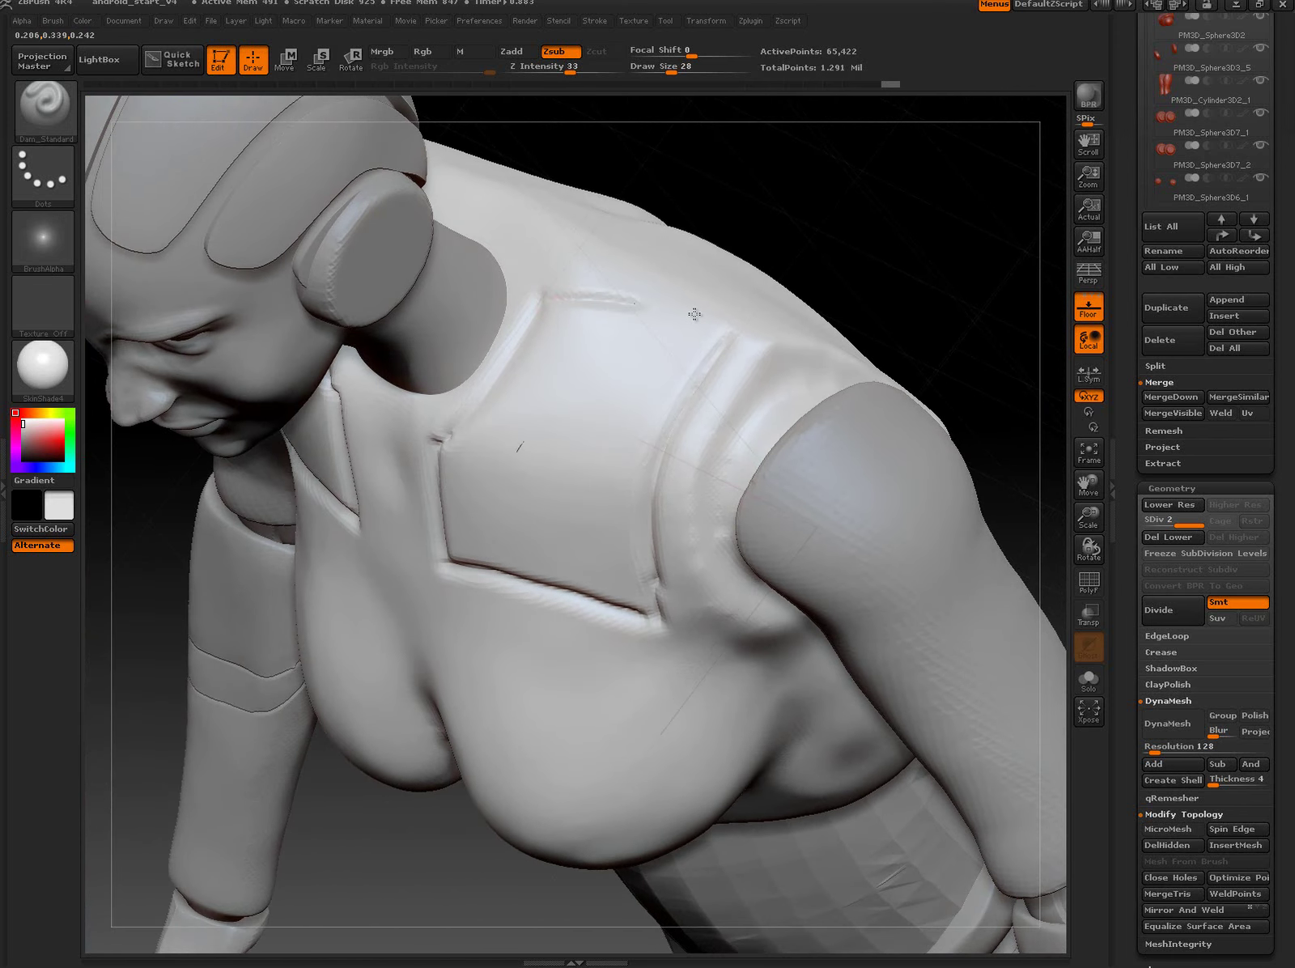
mouse_move(858, 246)
left_mouse_down()
mouse_move(883, 270)
mouse_move(538, 439)
left_mouse_up()
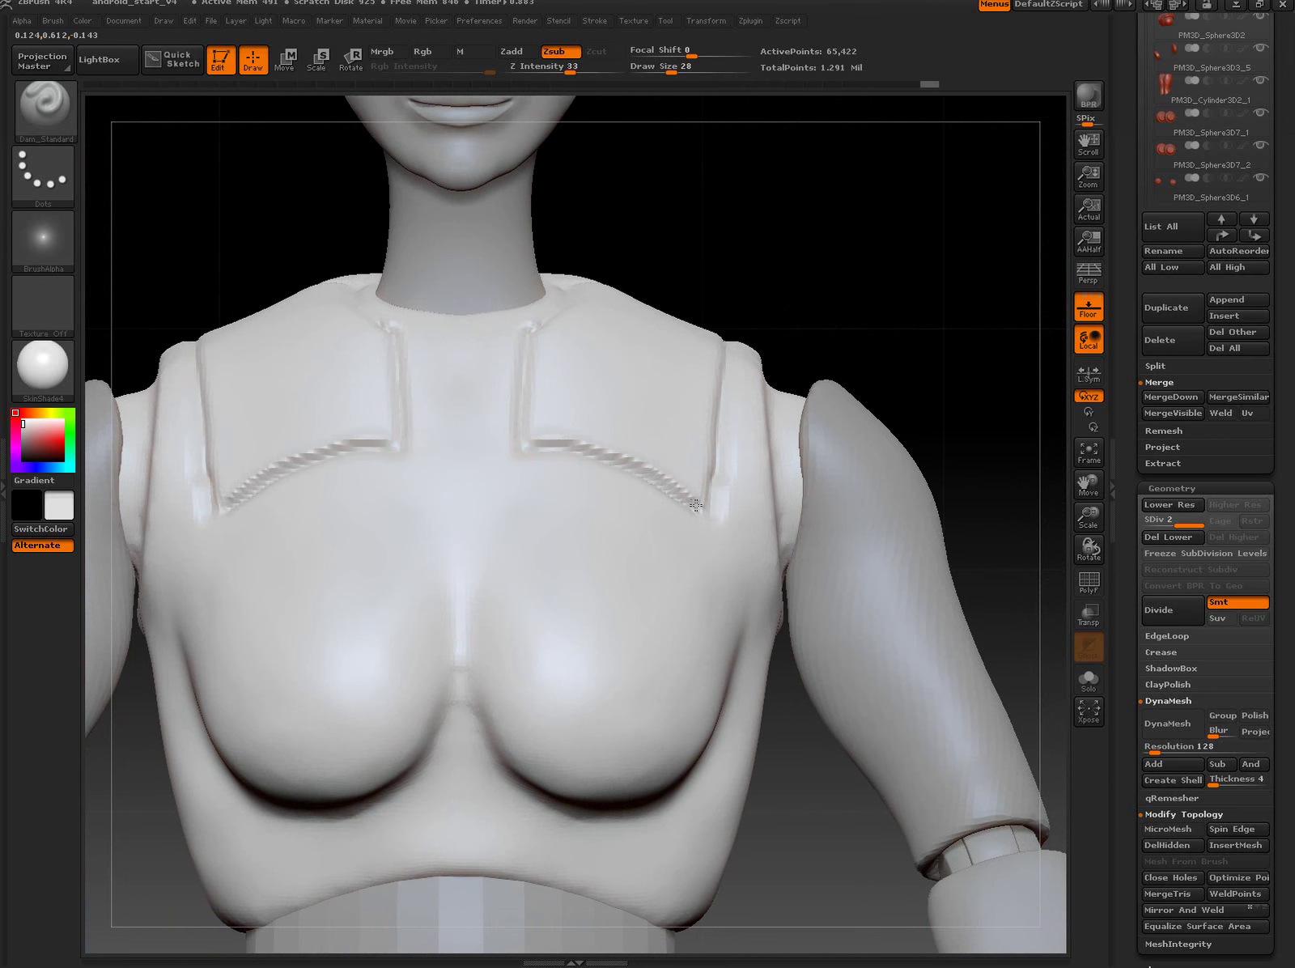
left_click_drag(867, 278, 709, 505)
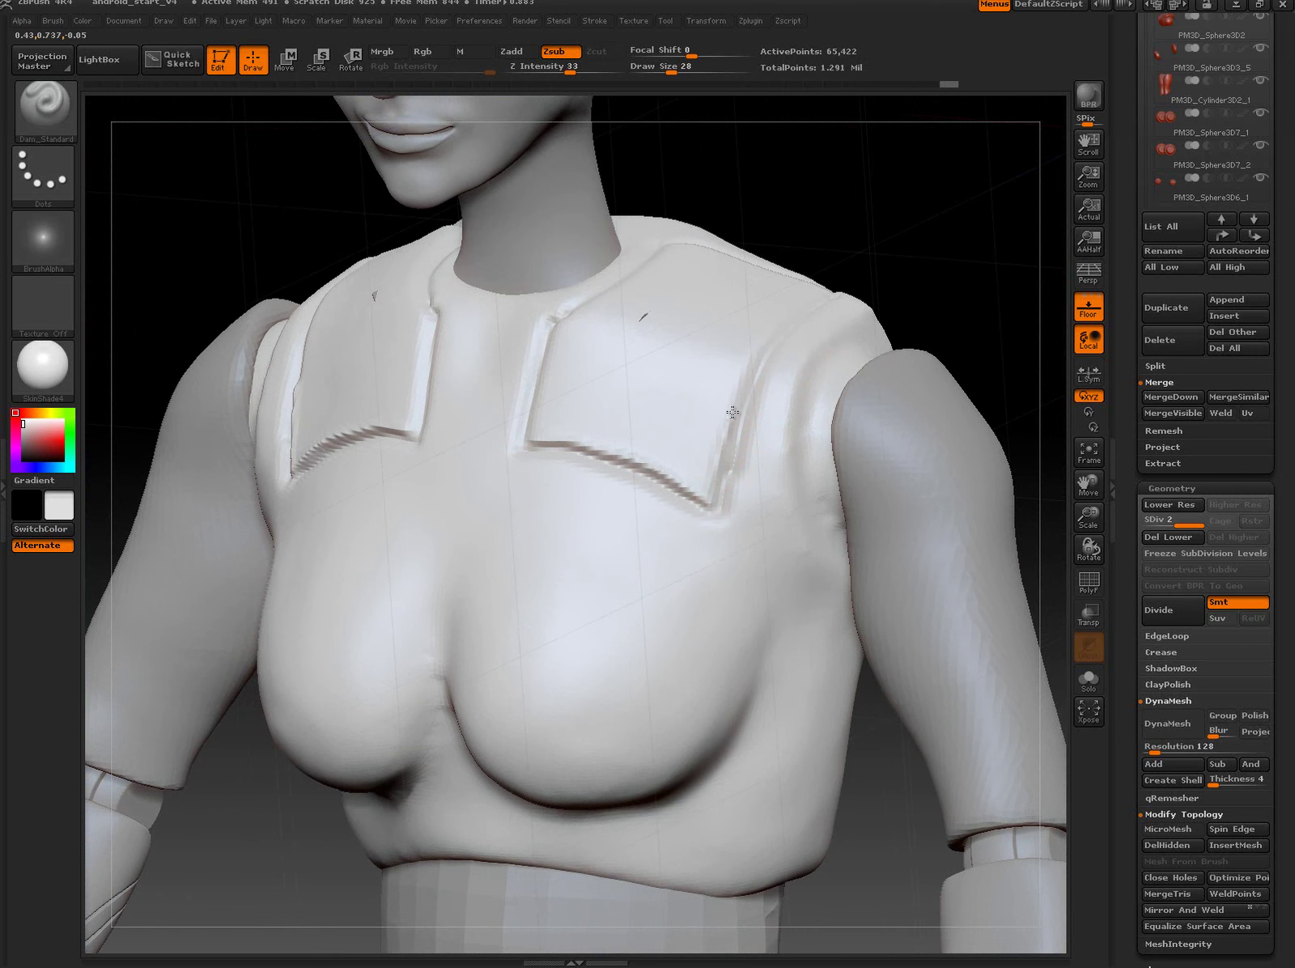
mouse_move(801, 301)
left_mouse_down()
mouse_move(832, 274)
mouse_move(838, 303)
mouse_move(708, 532)
left_mouse_up()
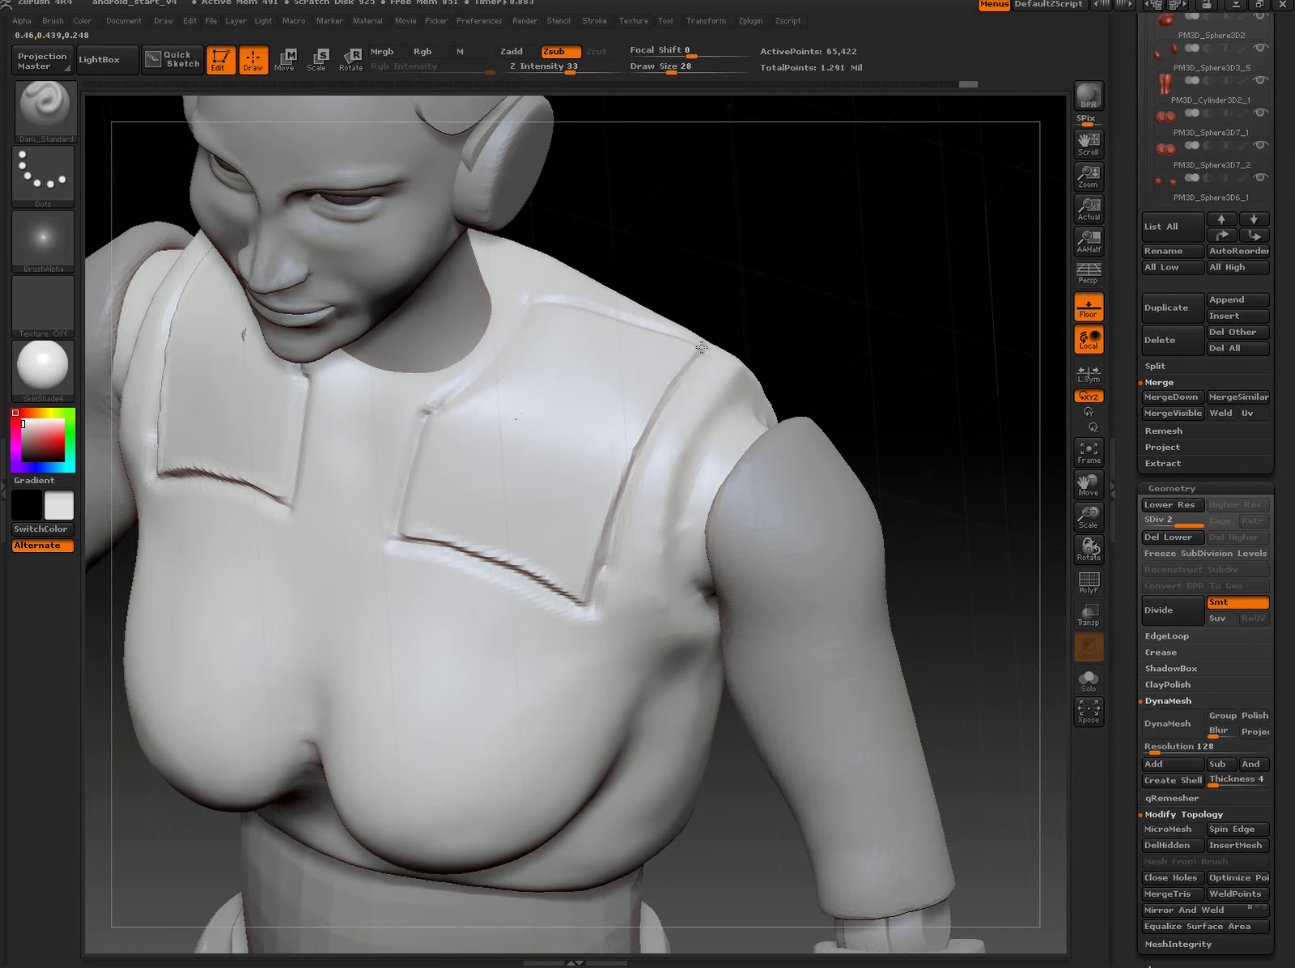
left_click_drag(701, 347, 843, 289)
mouse_move(458, 533)
left_mouse_down()
mouse_move(492, 431)
mouse_move(478, 432)
left_mouse_up()
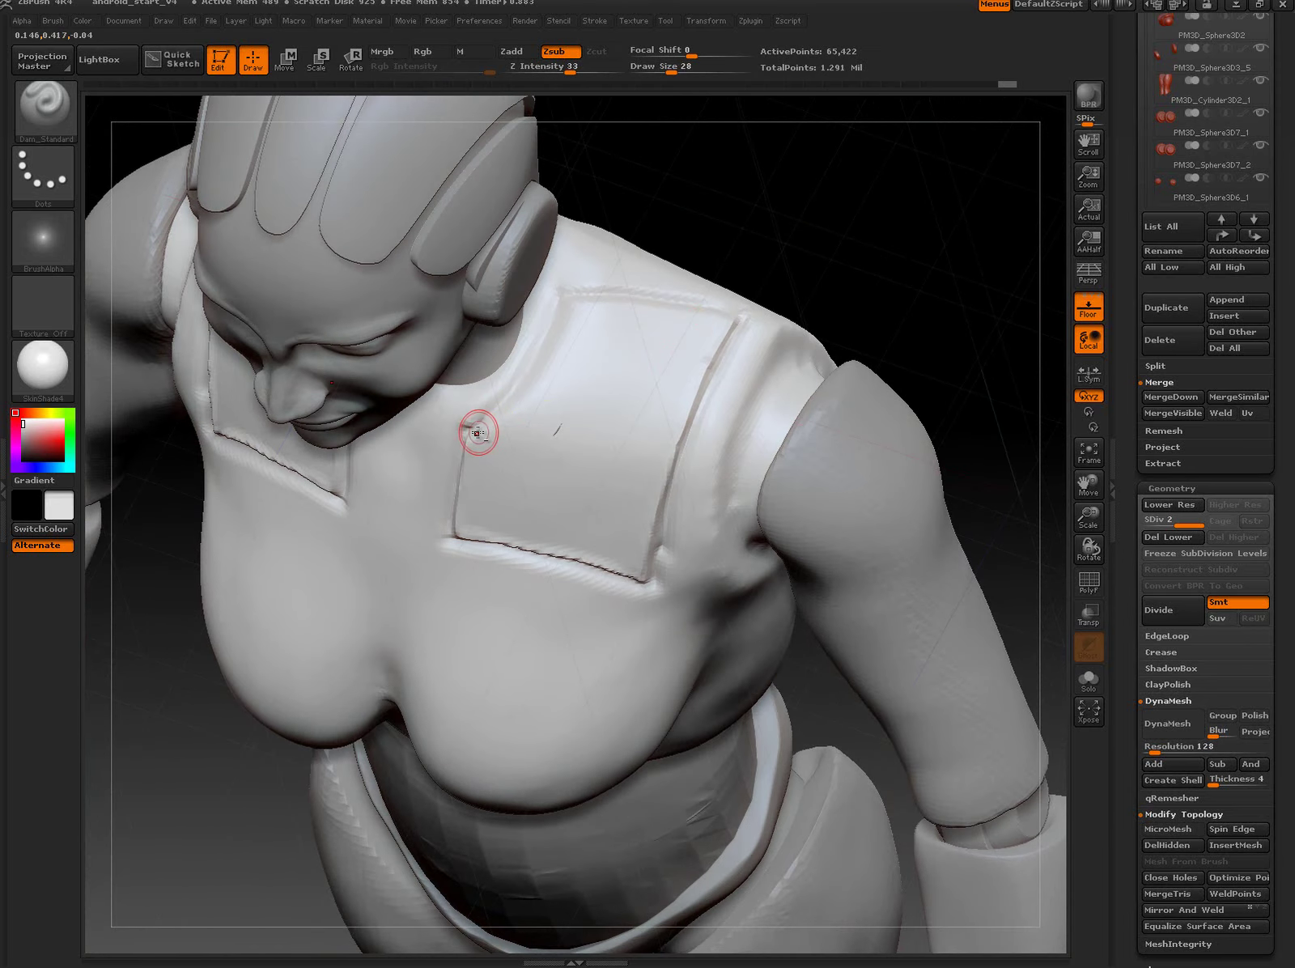
left_click_drag(799, 243, 676, 310)
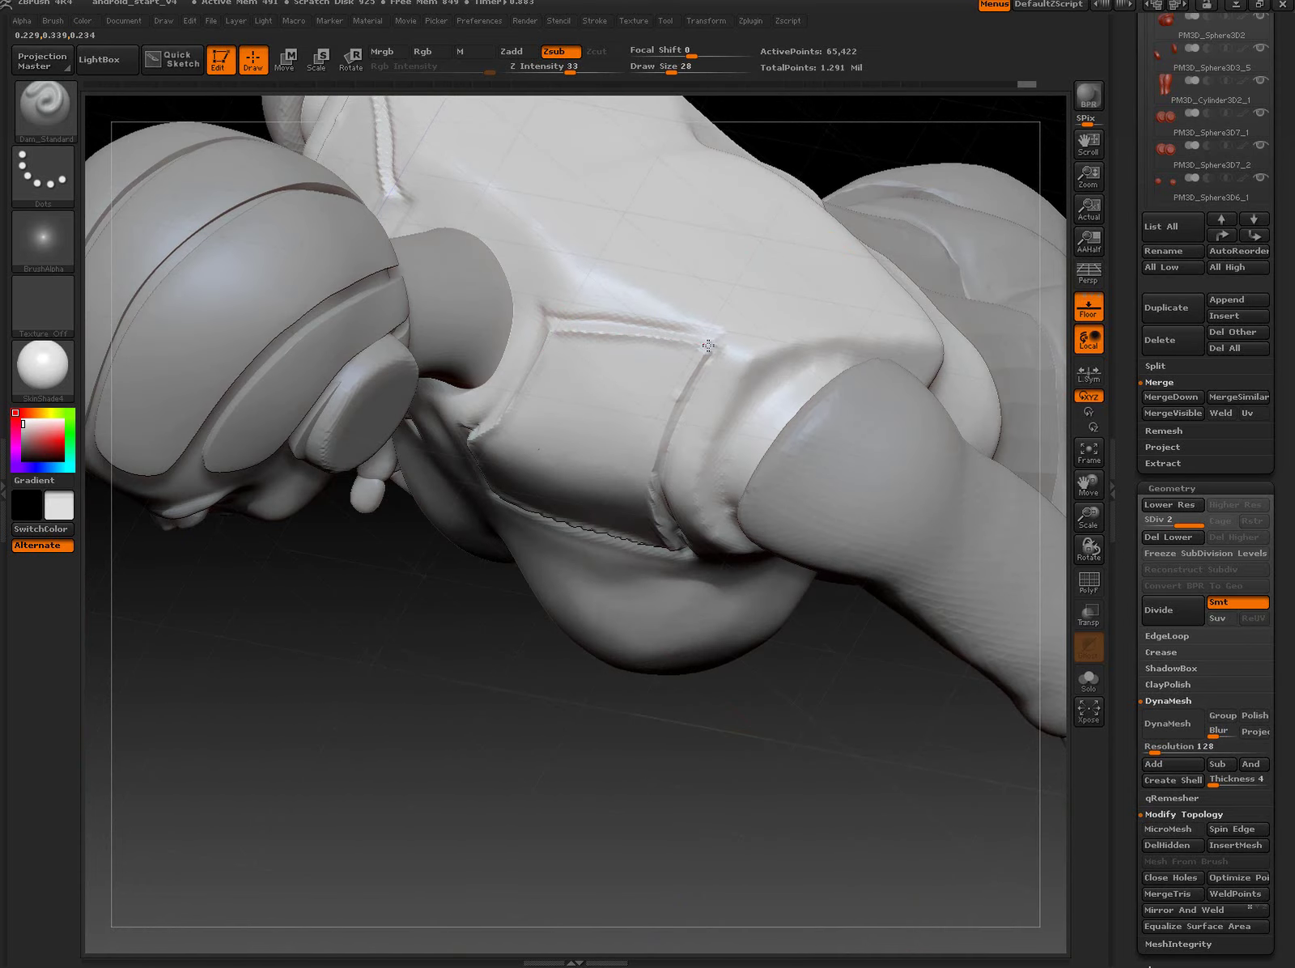
left_click_drag(891, 233, 945, 289)
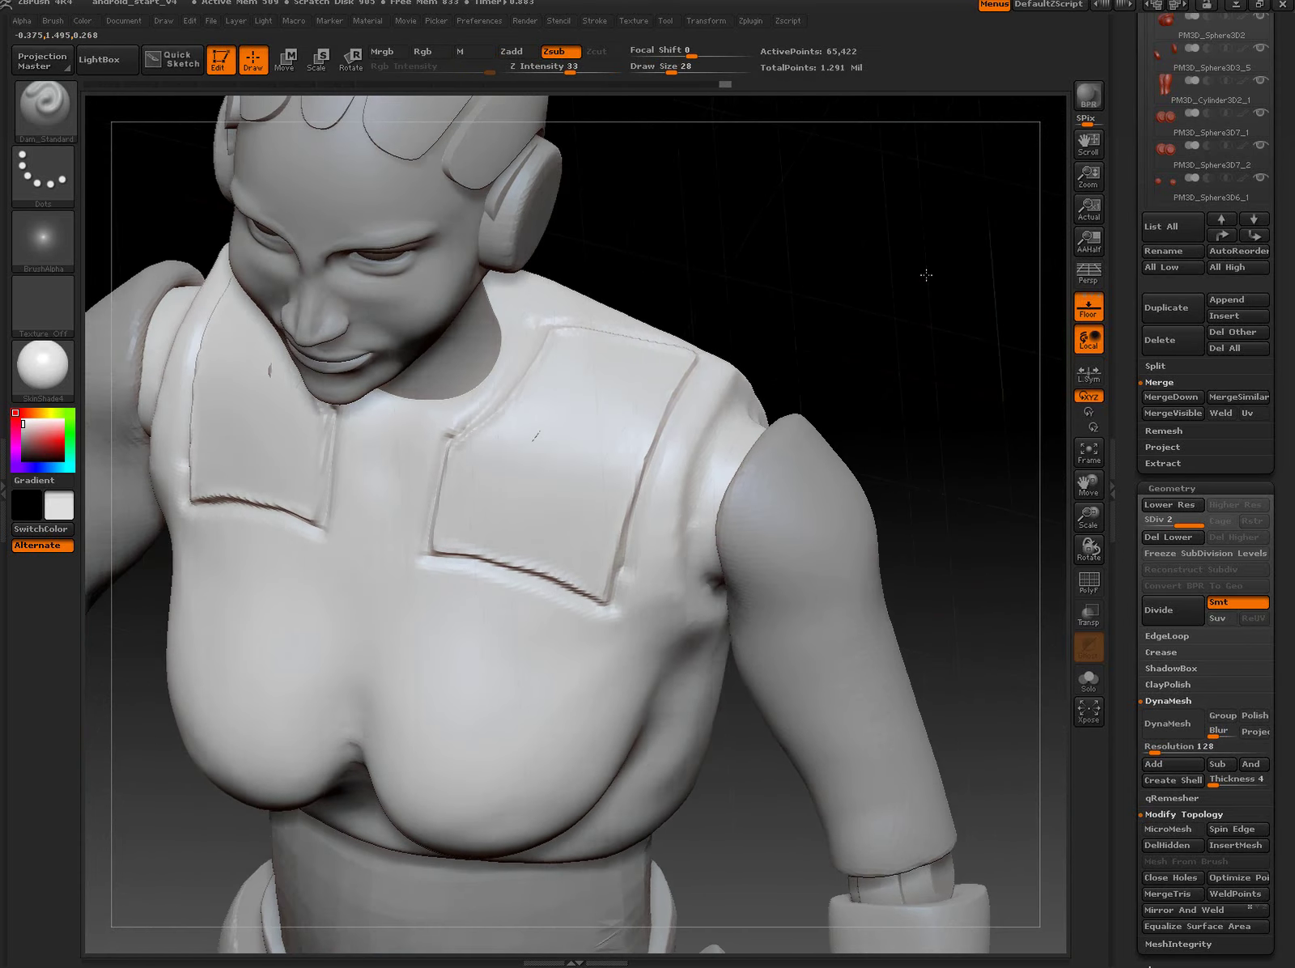
left_click_drag(853, 294, 829, 270)
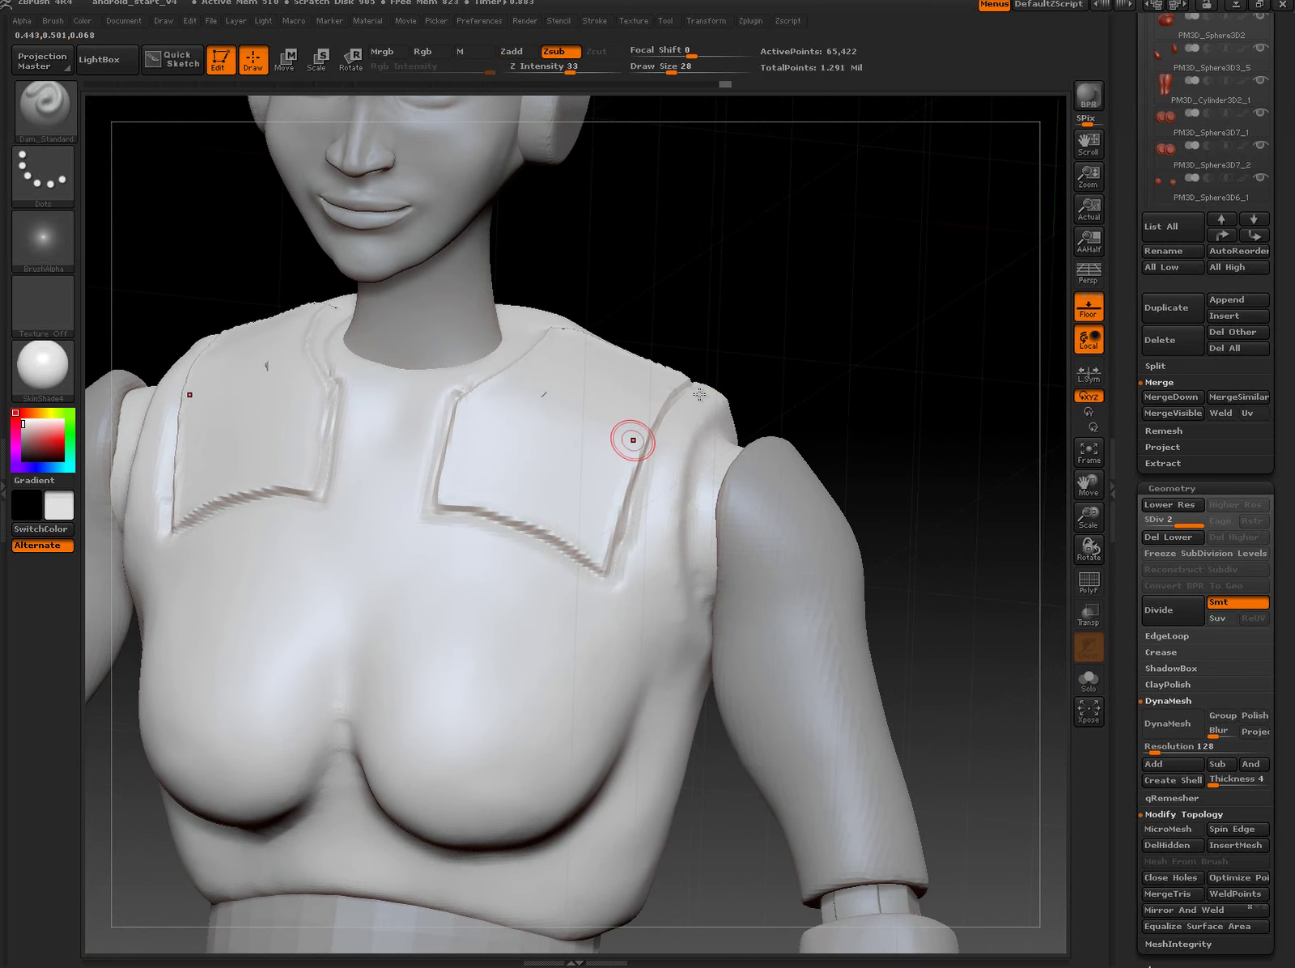
key("b")
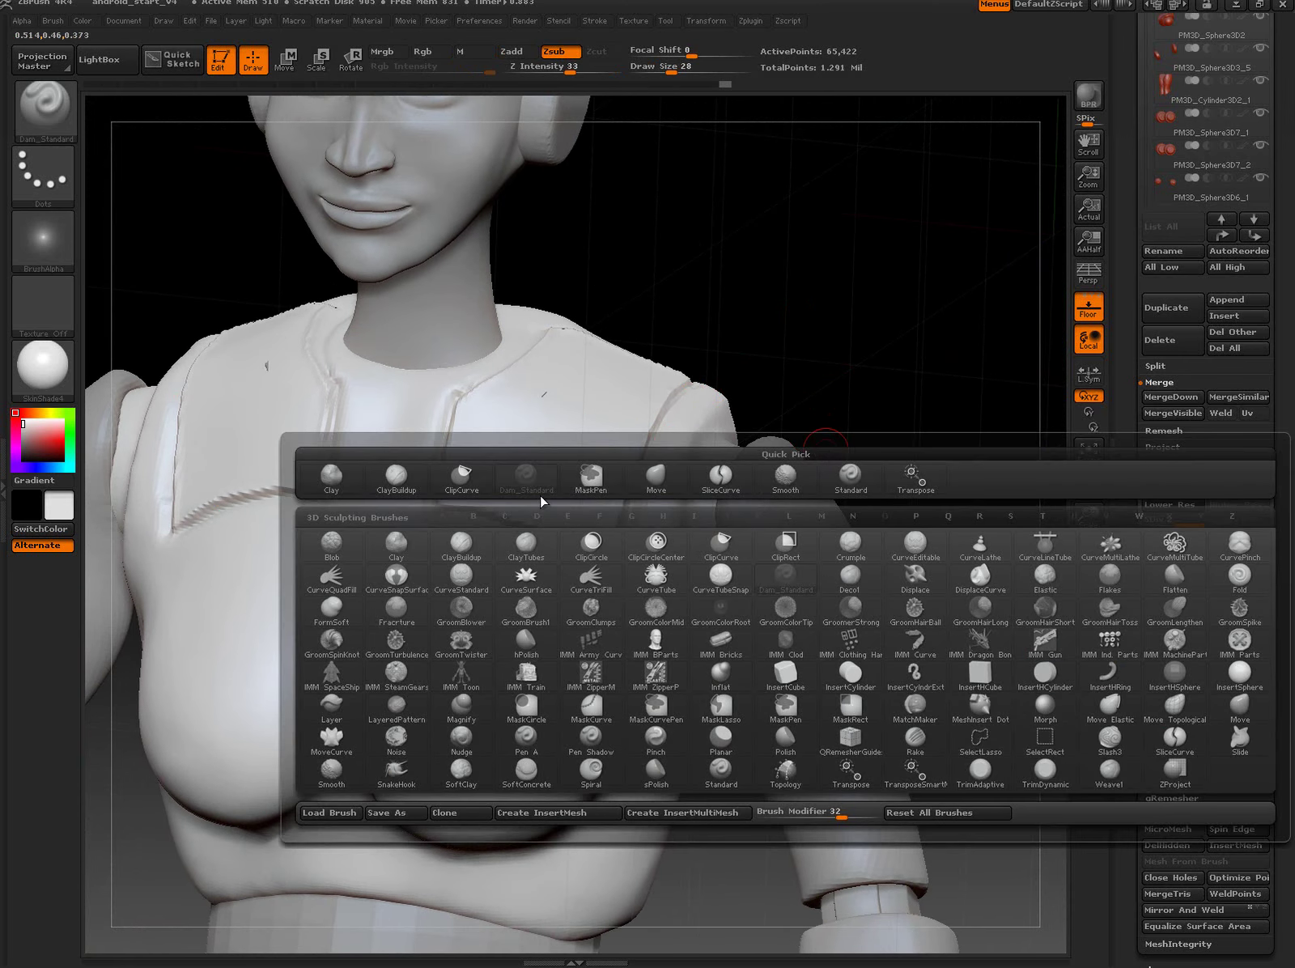
Step: Build up detail on the shoulder pads with ClayBuildup at size 41
left_click(465, 552)
key("s")
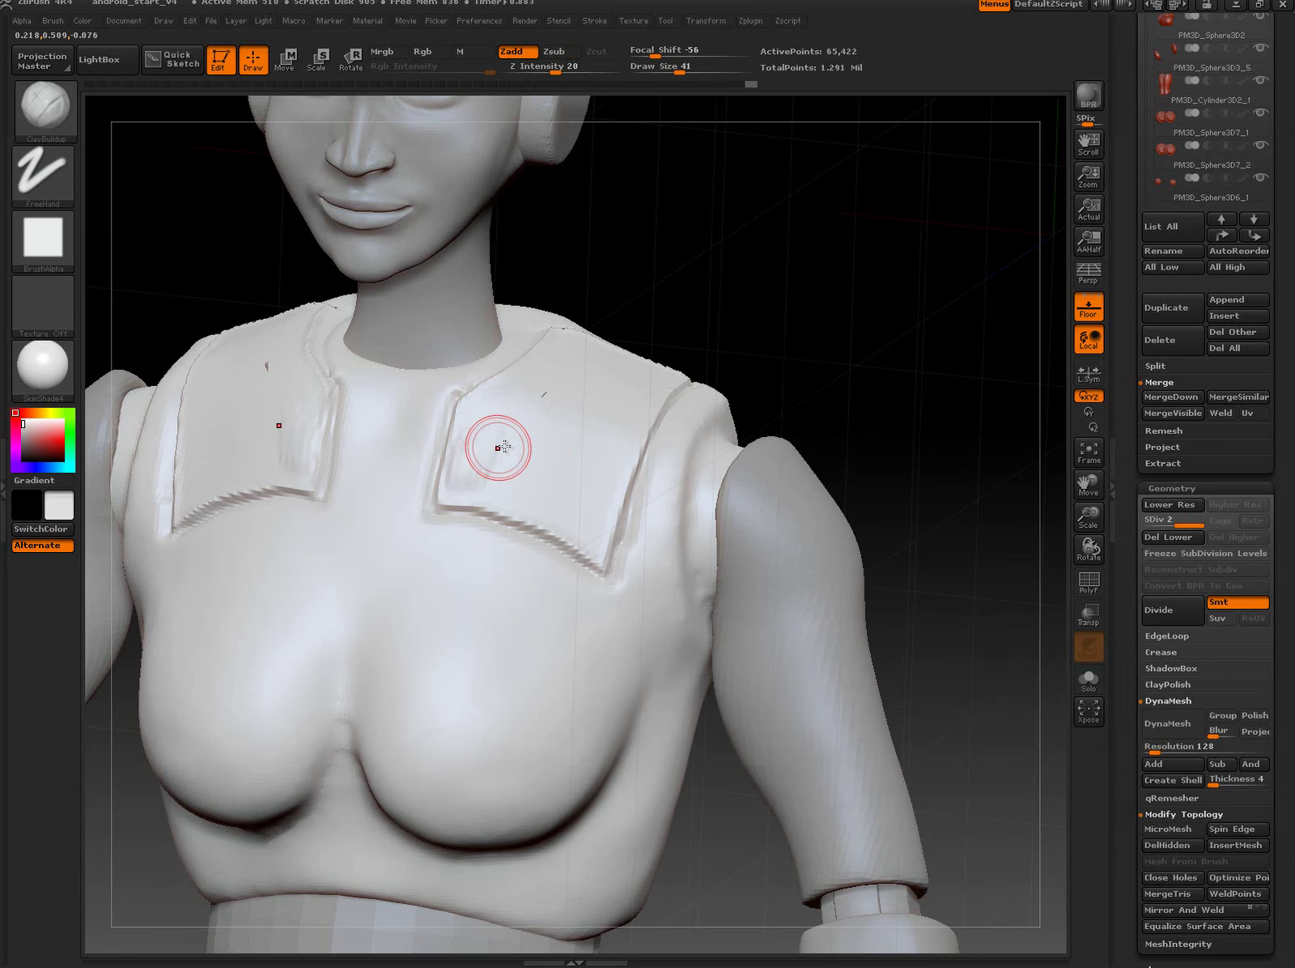
mouse_move(698, 289)
left_mouse_down()
mouse_move(717, 277)
mouse_move(462, 472)
left_mouse_up()
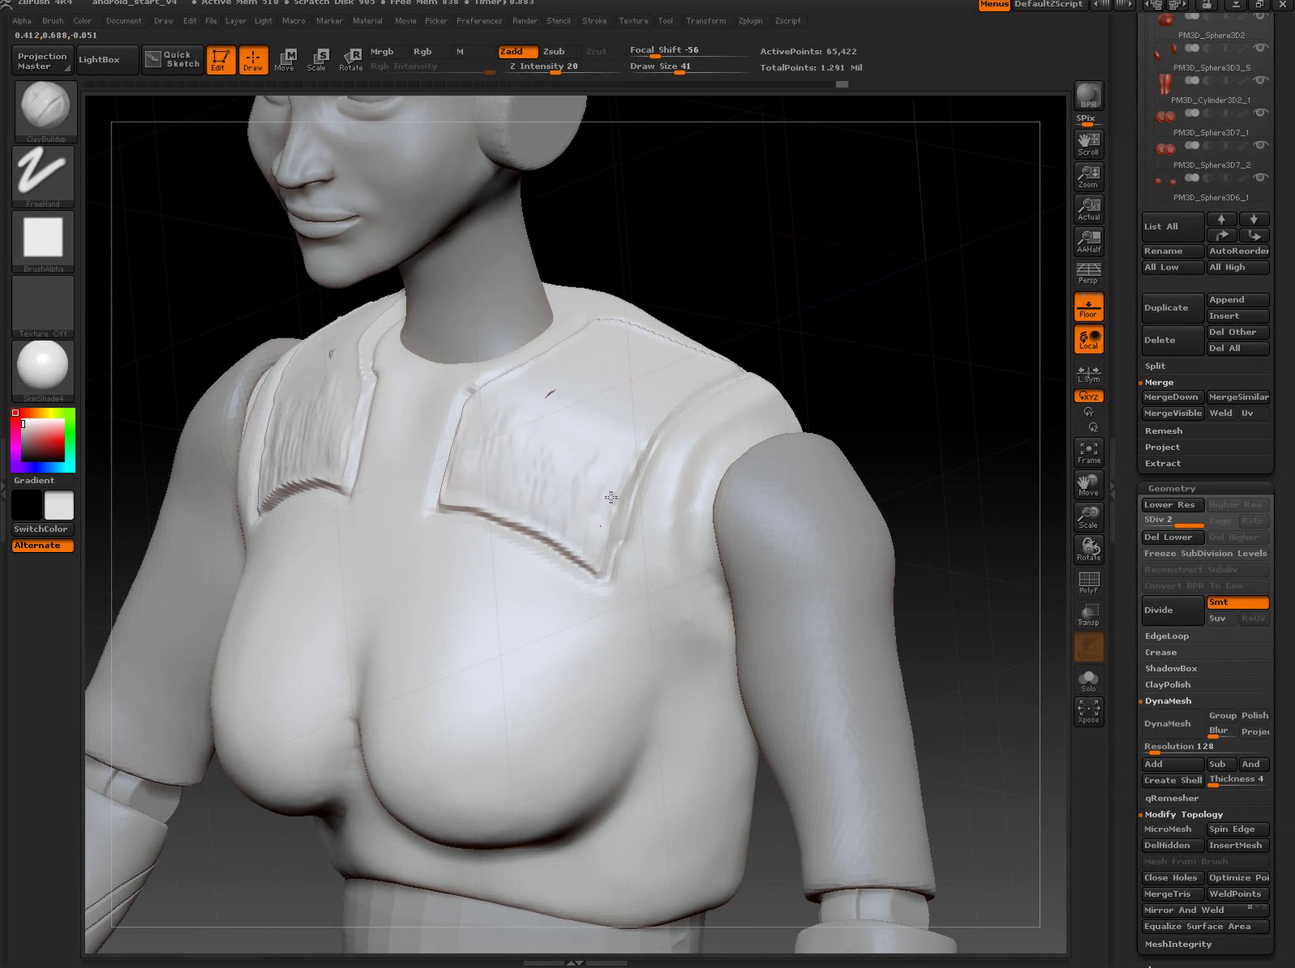
left_click_drag(620, 465, 605, 512)
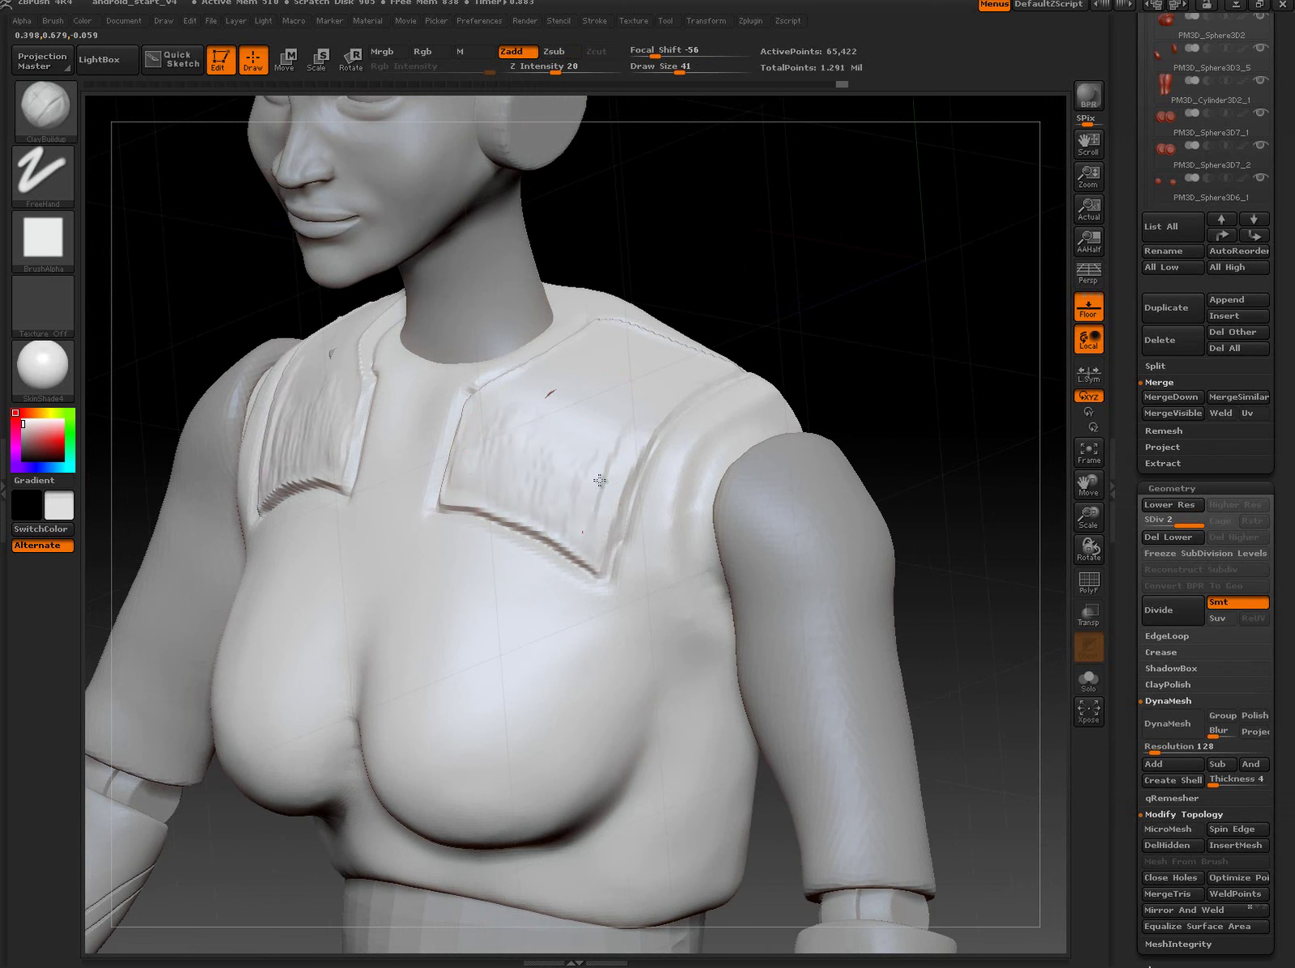
Step: Turn the brush alpha off and smooth both shoulder panel surfaces
left_click(58, 246)
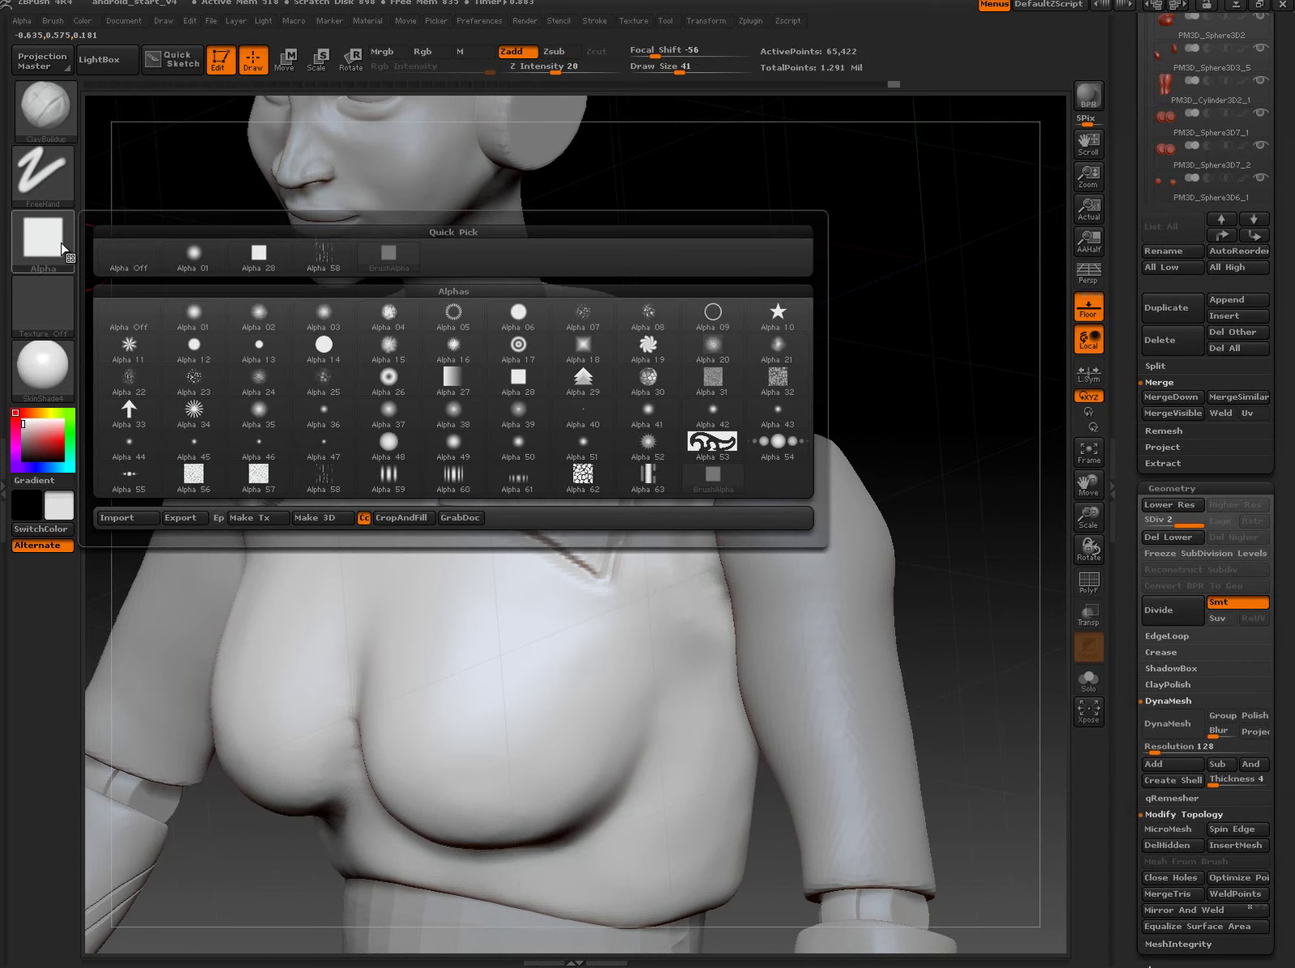
left_click(440, 597)
left_click_drag(792, 282, 739, 371)
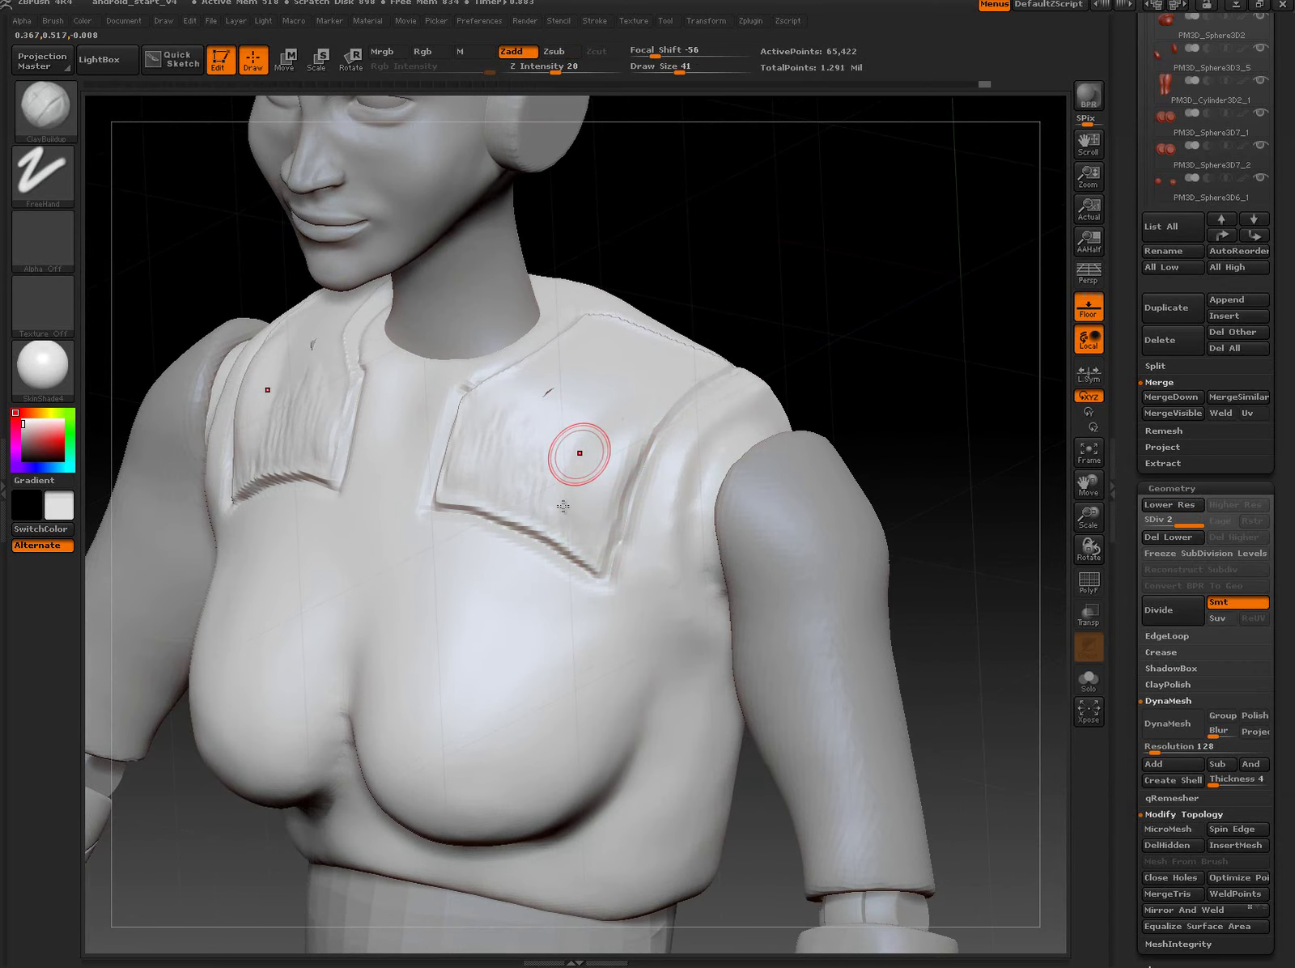
mouse_move(587, 453)
left_mouse_down("shift")
mouse_move(554, 403)
mouse_move(497, 427)
mouse_move(477, 405)
mouse_move(509, 413)
left_mouse_up("shift")
left_click_drag(782, 239, 616, 392)
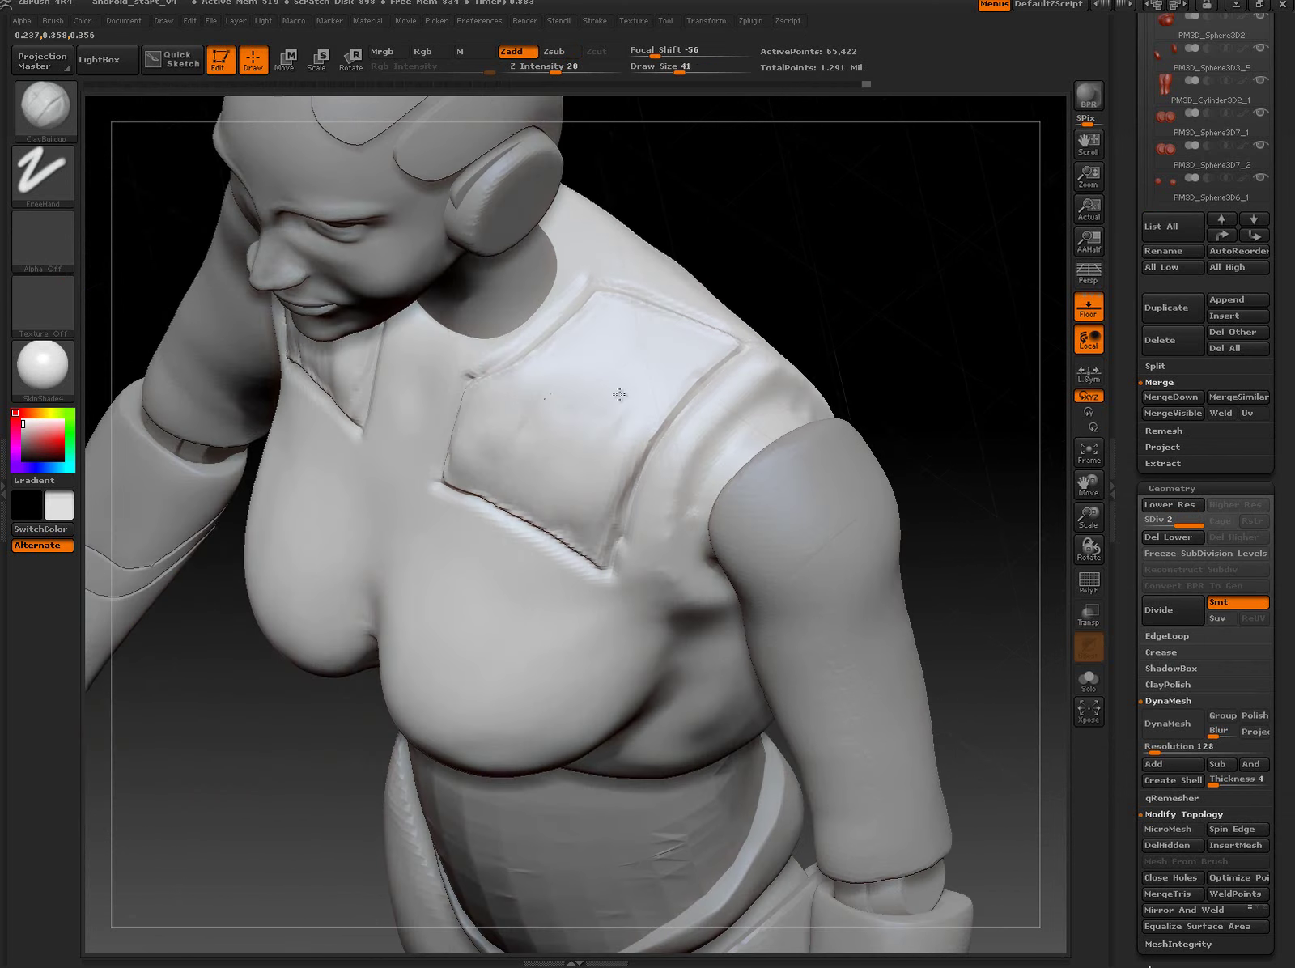
mouse_move(509, 405)
left_mouse_down("shift")
mouse_move(537, 359)
mouse_move(529, 391)
left_mouse_up("shift")
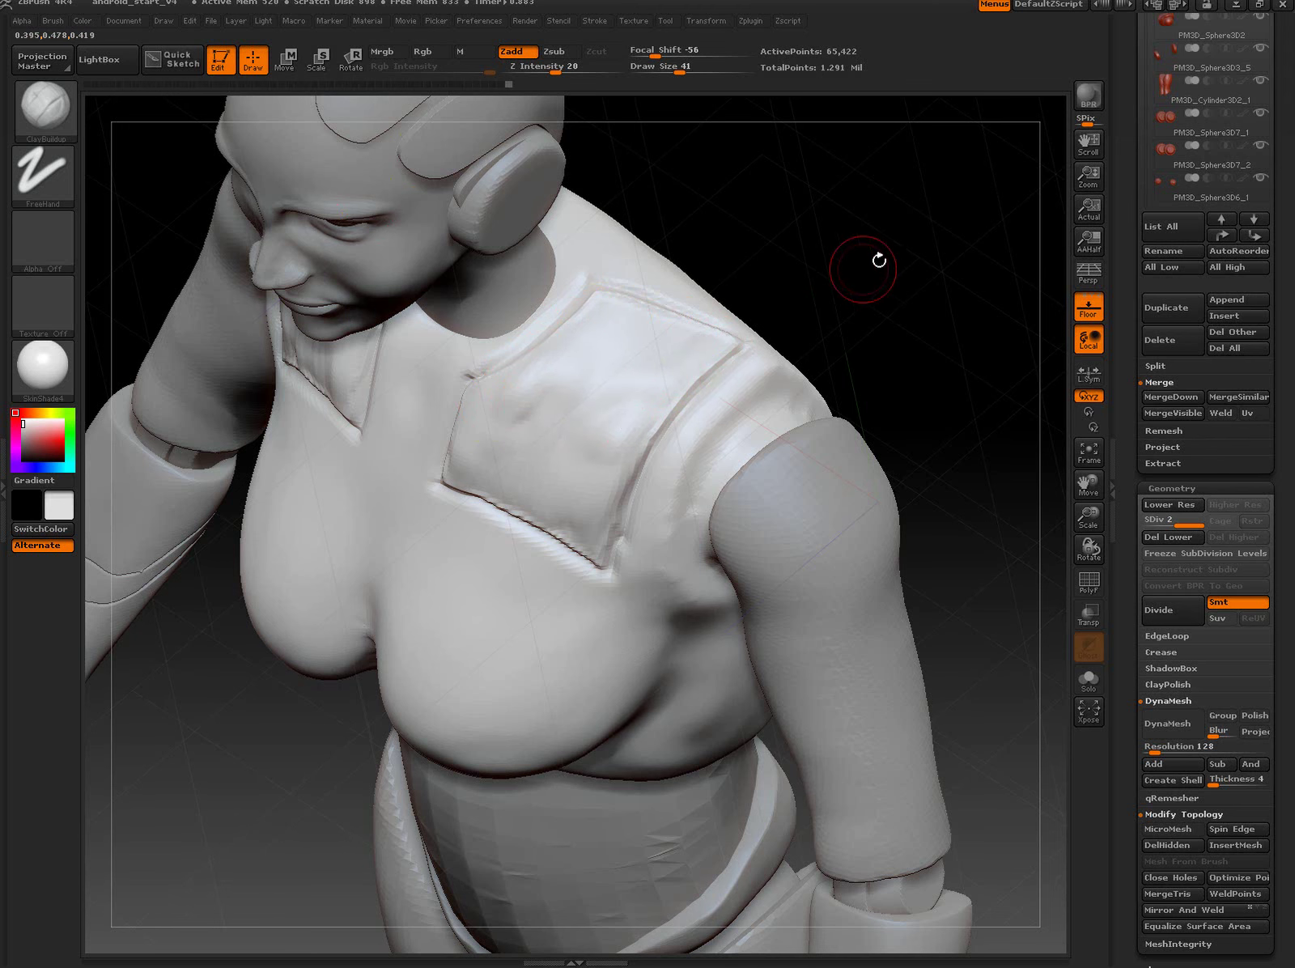
left_click_drag(878, 262, 869, 261)
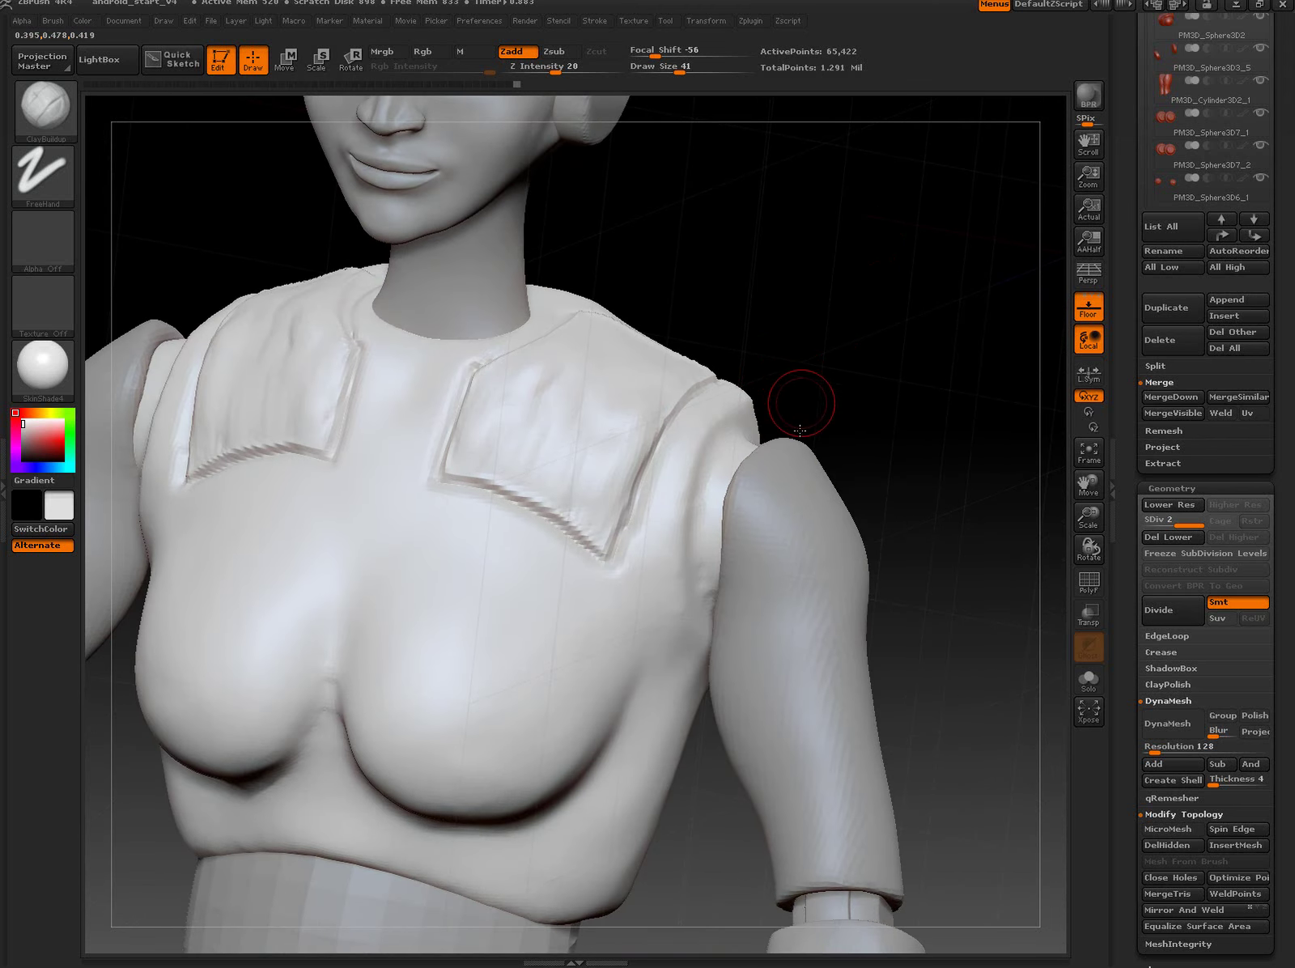
key("b")
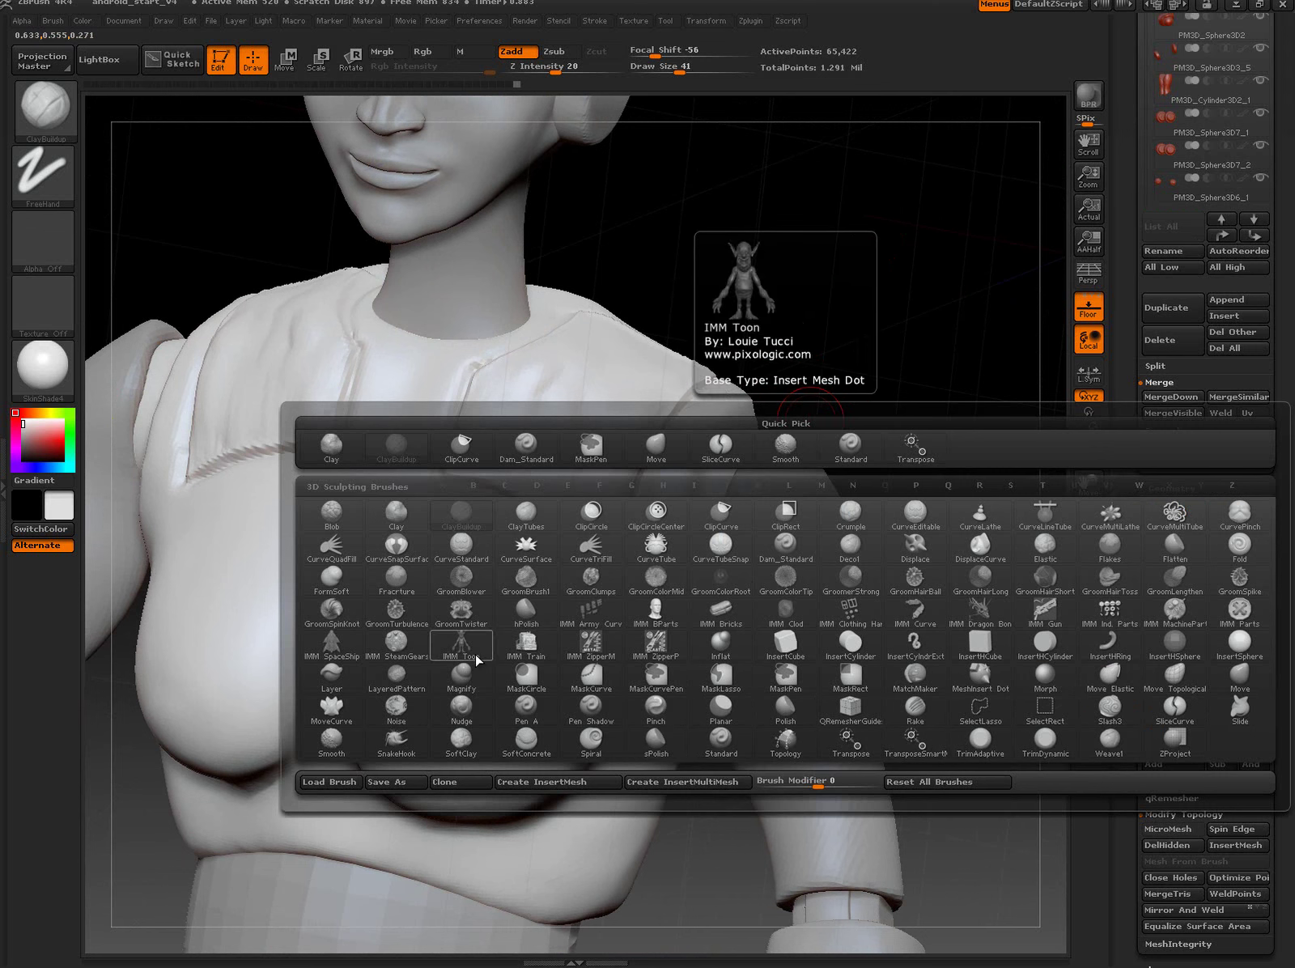
Step: Polish the shoulder panels with an enlarged hPolish brush, checking them from above and front
left_click(525, 610)
key("s")
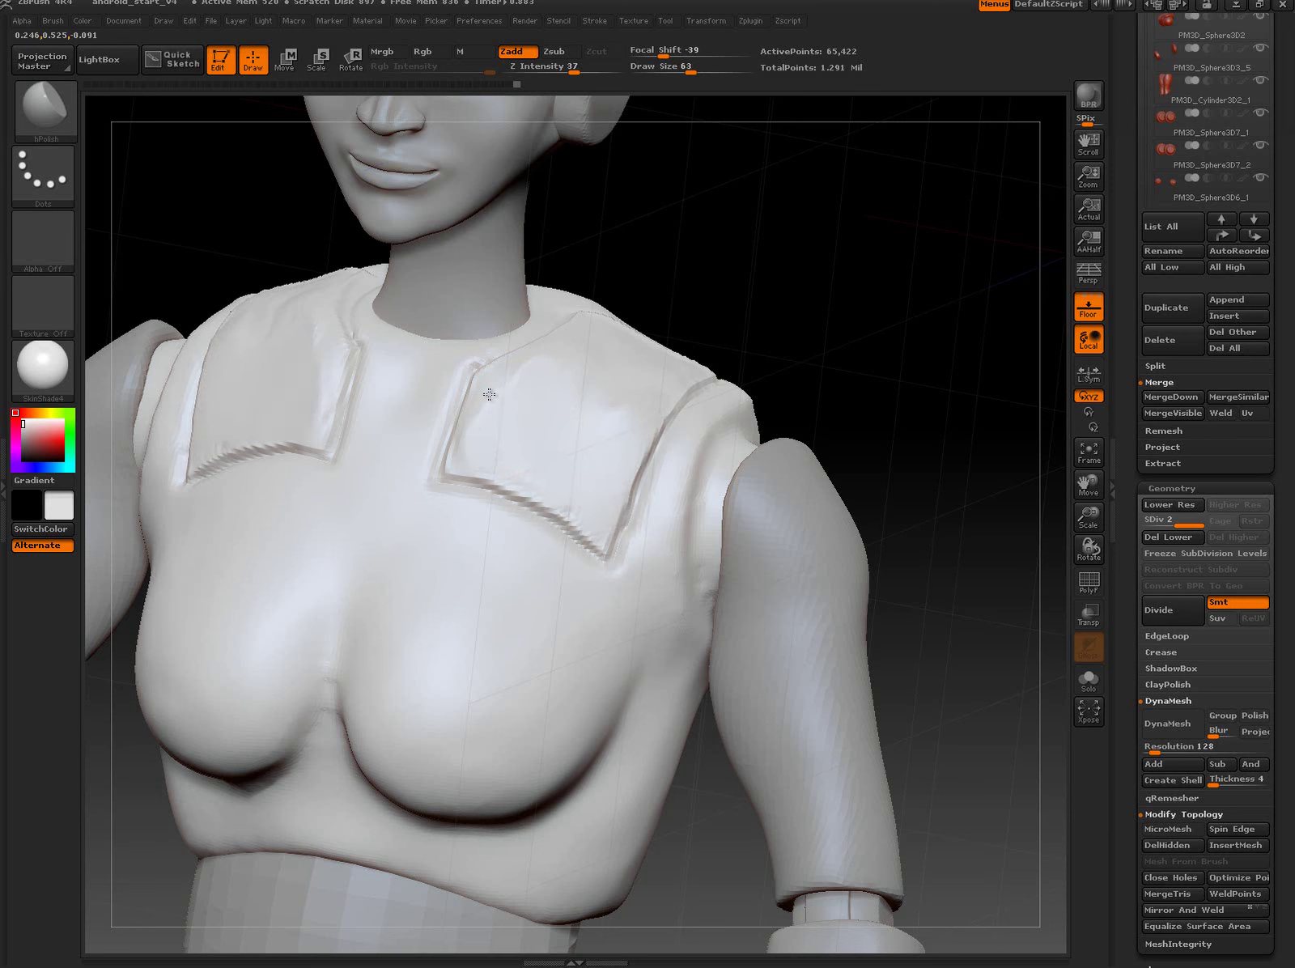
left_click_drag(859, 283, 534, 355)
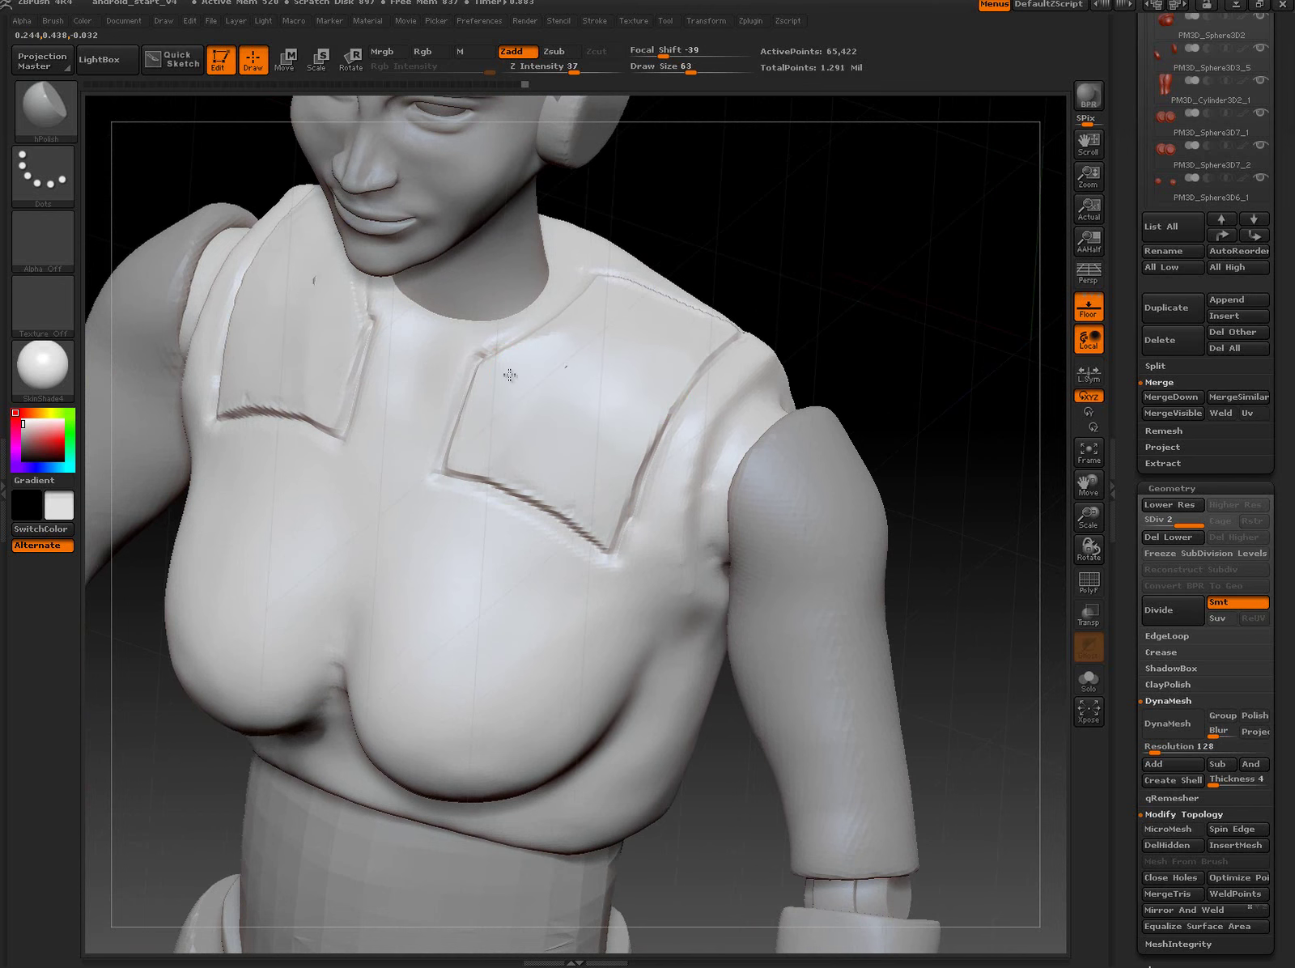
left_click_drag(814, 189, 689, 340)
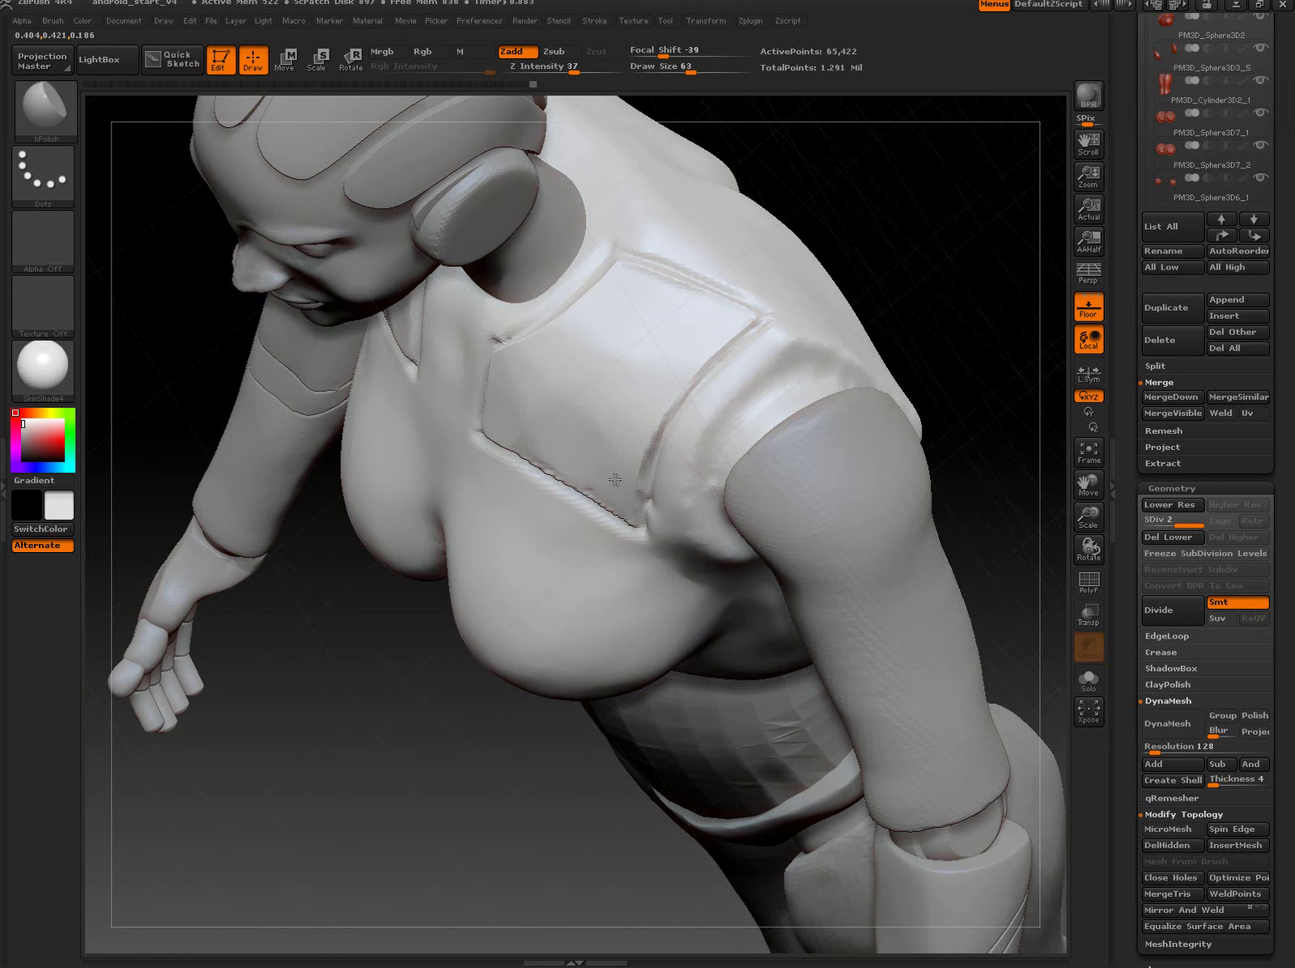
mouse_move(911, 219)
left_mouse_down()
mouse_move(861, 280)
mouse_move(733, 306)
mouse_move(893, 294)
mouse_move(924, 310)
mouse_move(942, 298)
mouse_move(907, 382)
mouse_move(898, 359)
left_mouse_up()
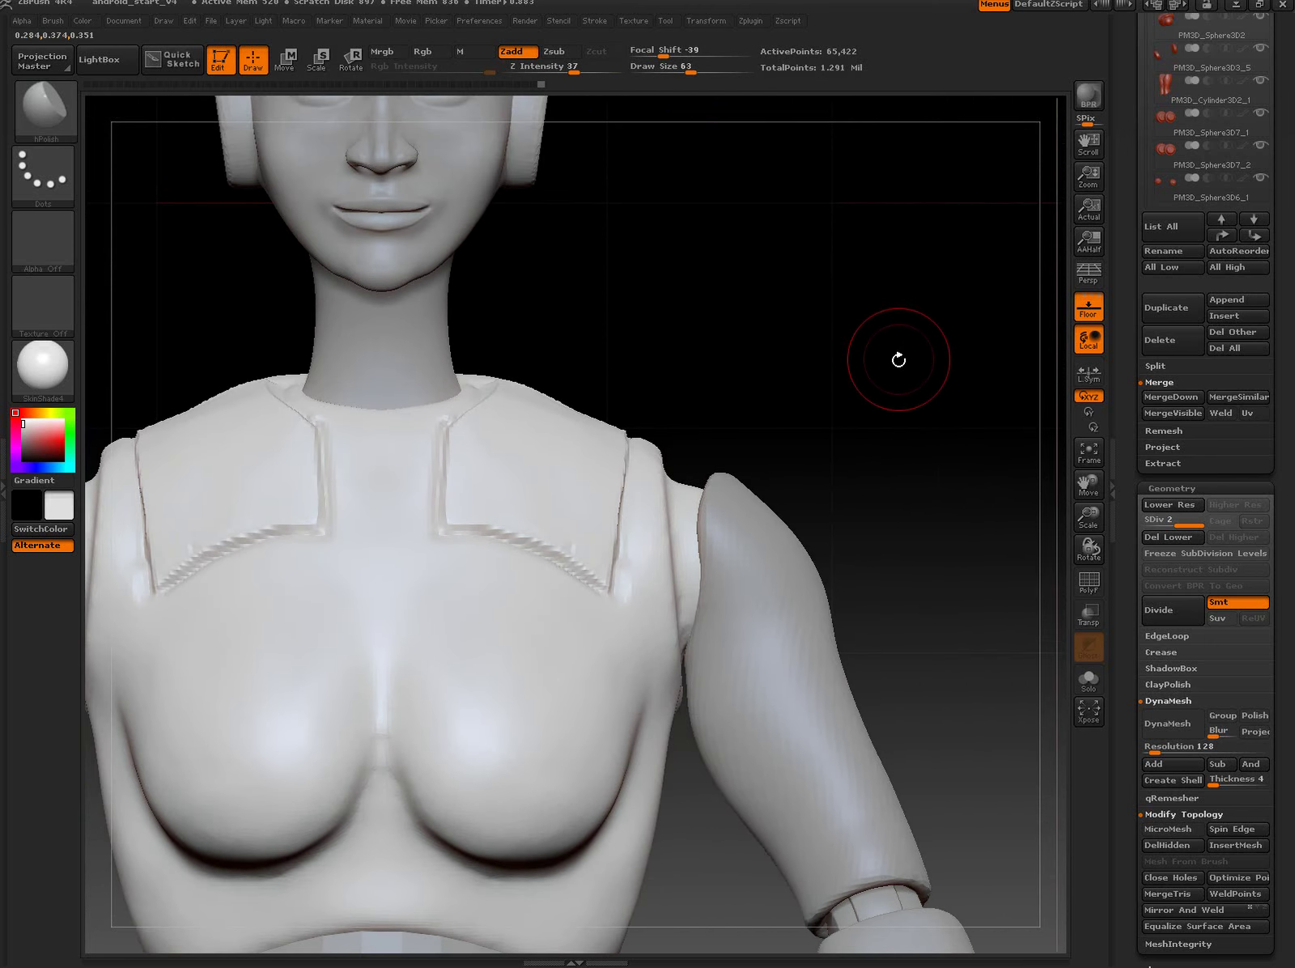
Step: Select the head SubTool, solo it and show its polygroup wireframe
left_click(438, 246, "alt")
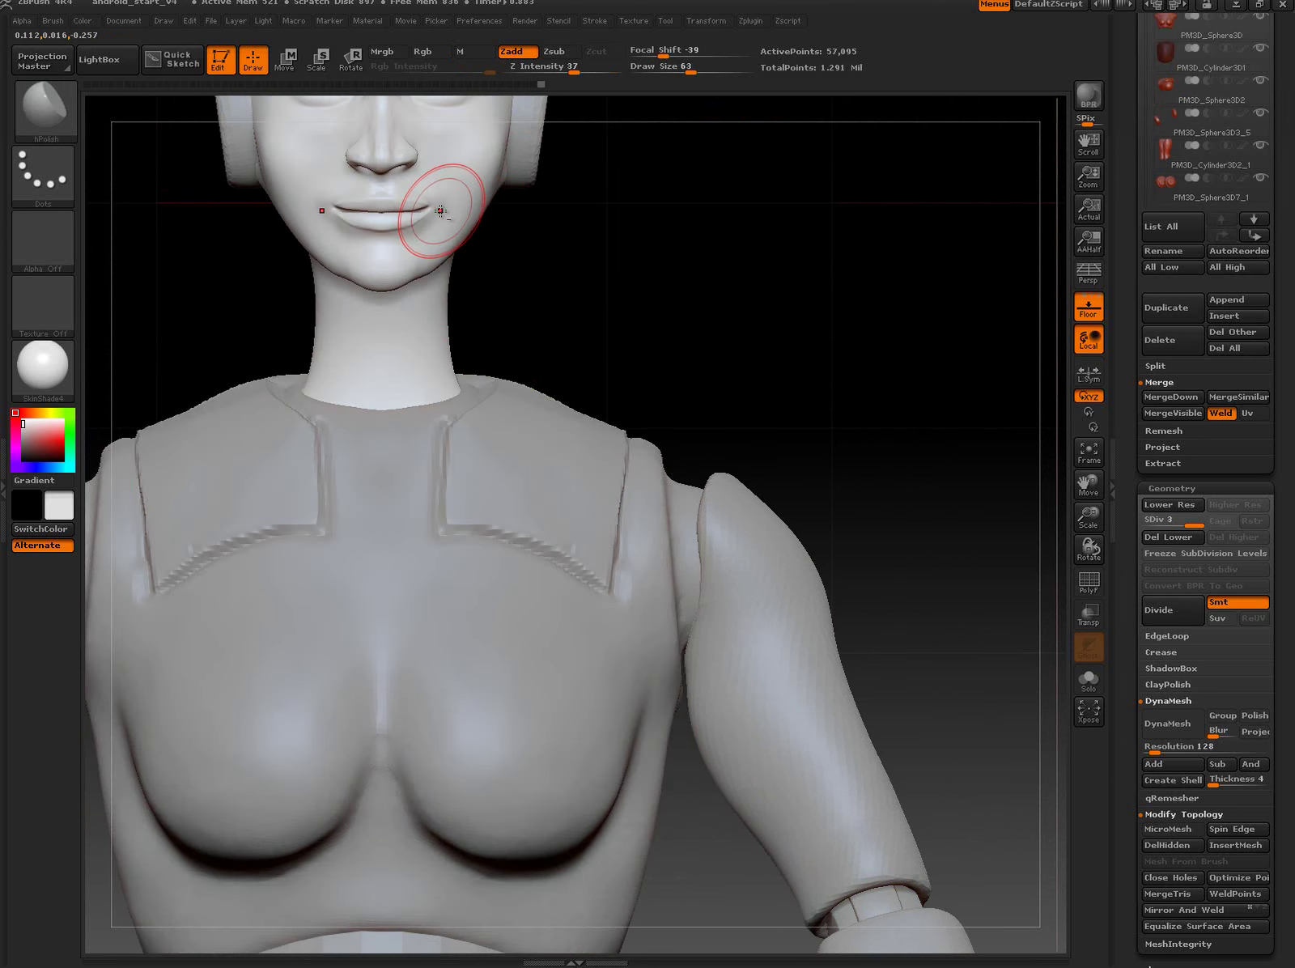
left_click(1077, 678)
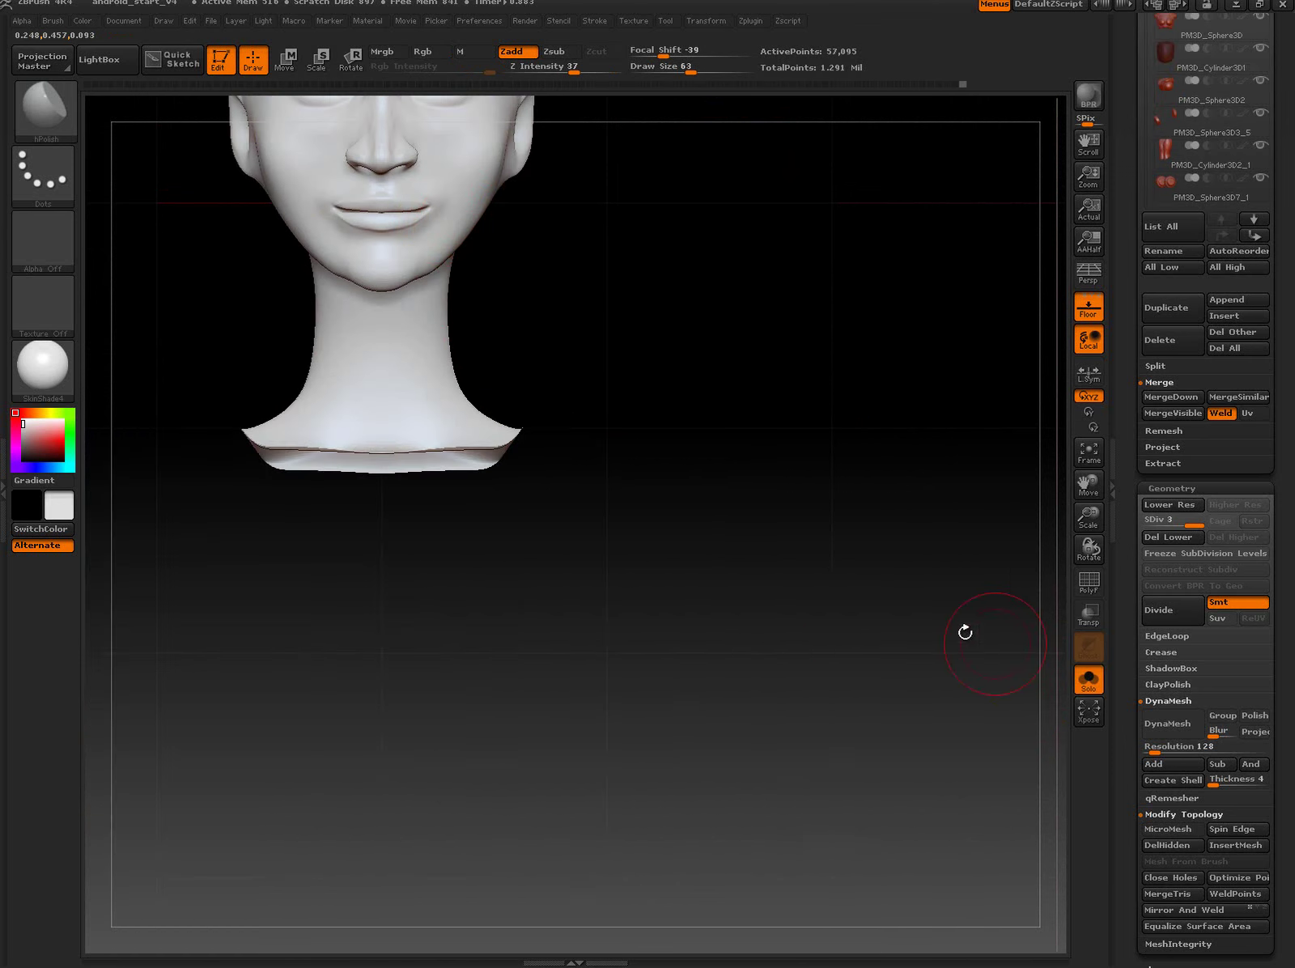
left_click_drag(873, 601, 795, 471)
mouse_move(607, 445)
left_mouse_down("alt")
mouse_move(752, 593)
mouse_move(800, 612)
left_mouse_up("alt")
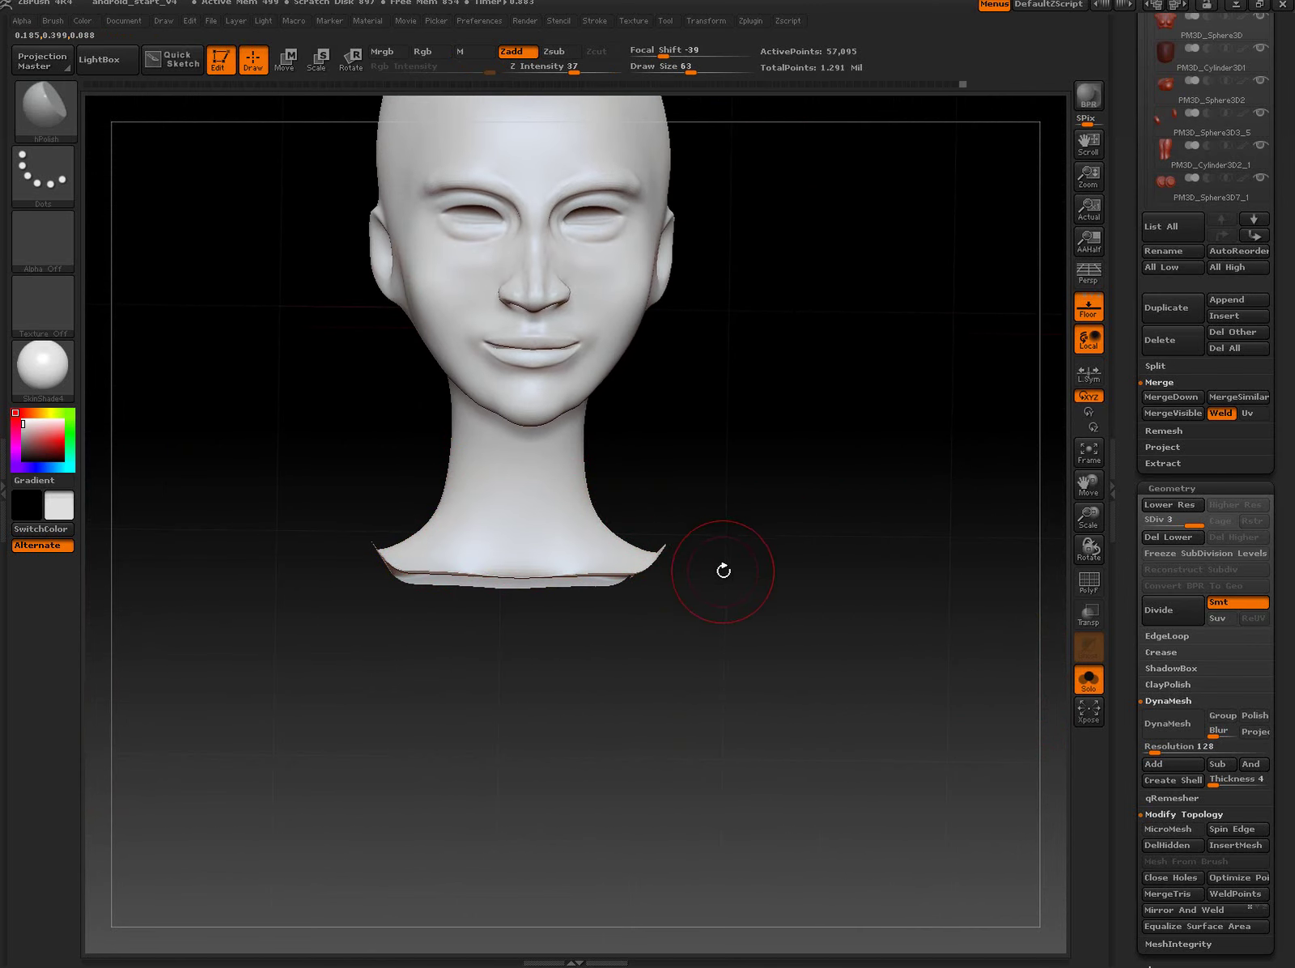
key("shift+f")
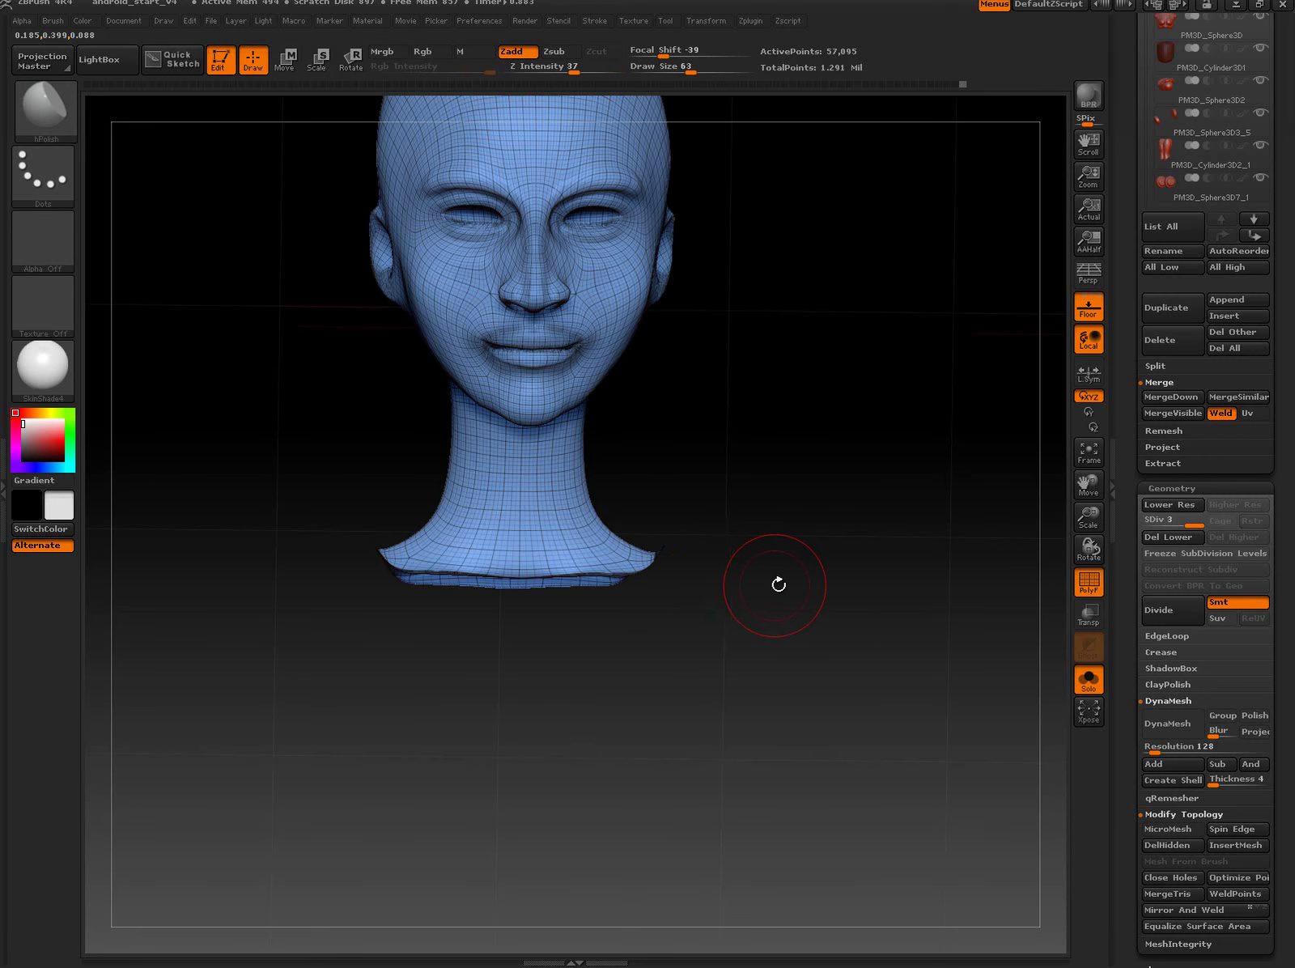
left_click_drag(784, 579, 773, 588)
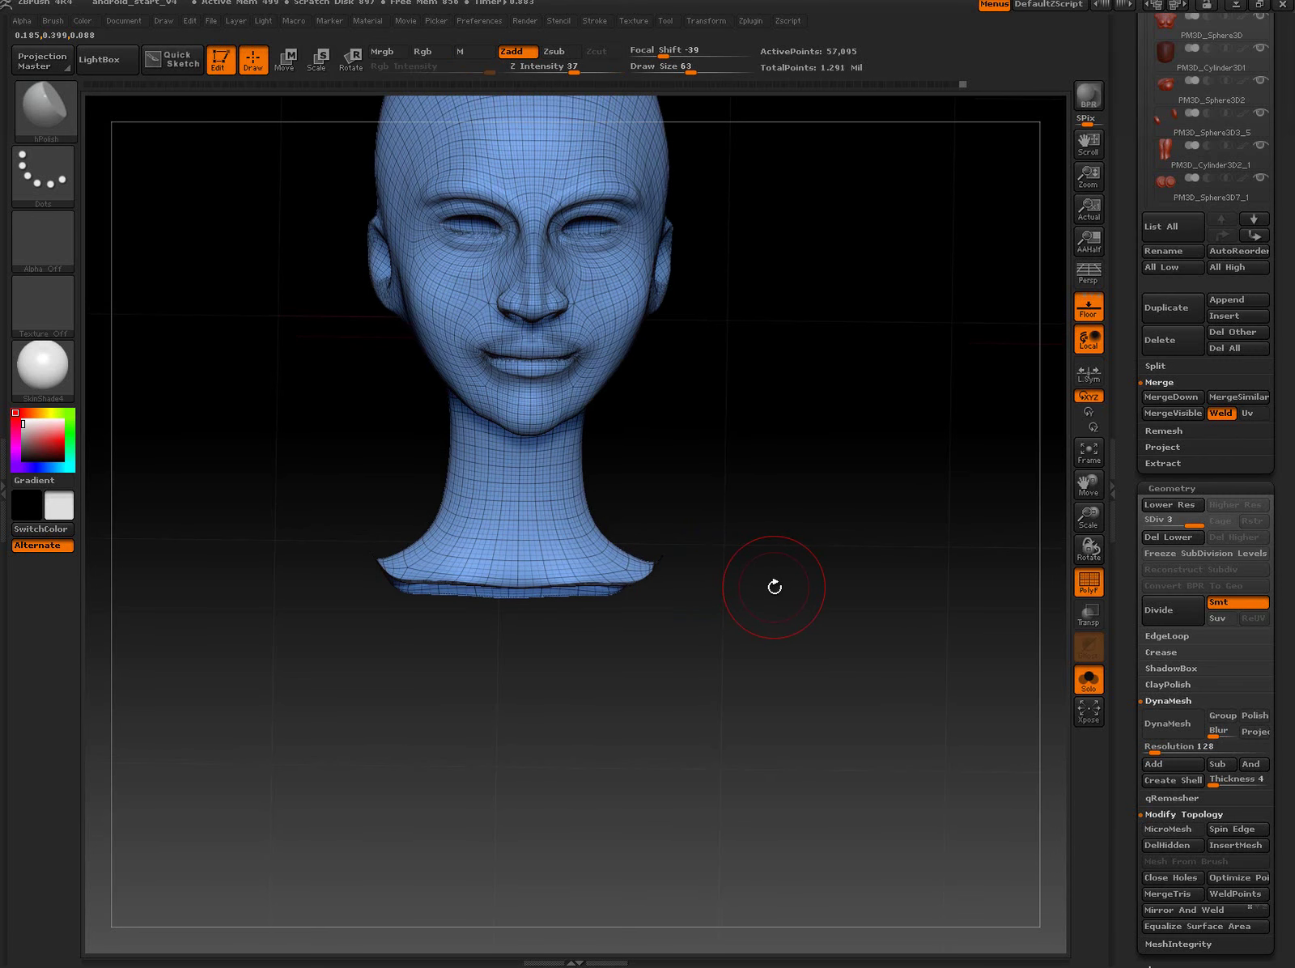
Step: Choose SliceCurve, dismiss its note and attempt a slice line across the neck
key("b")
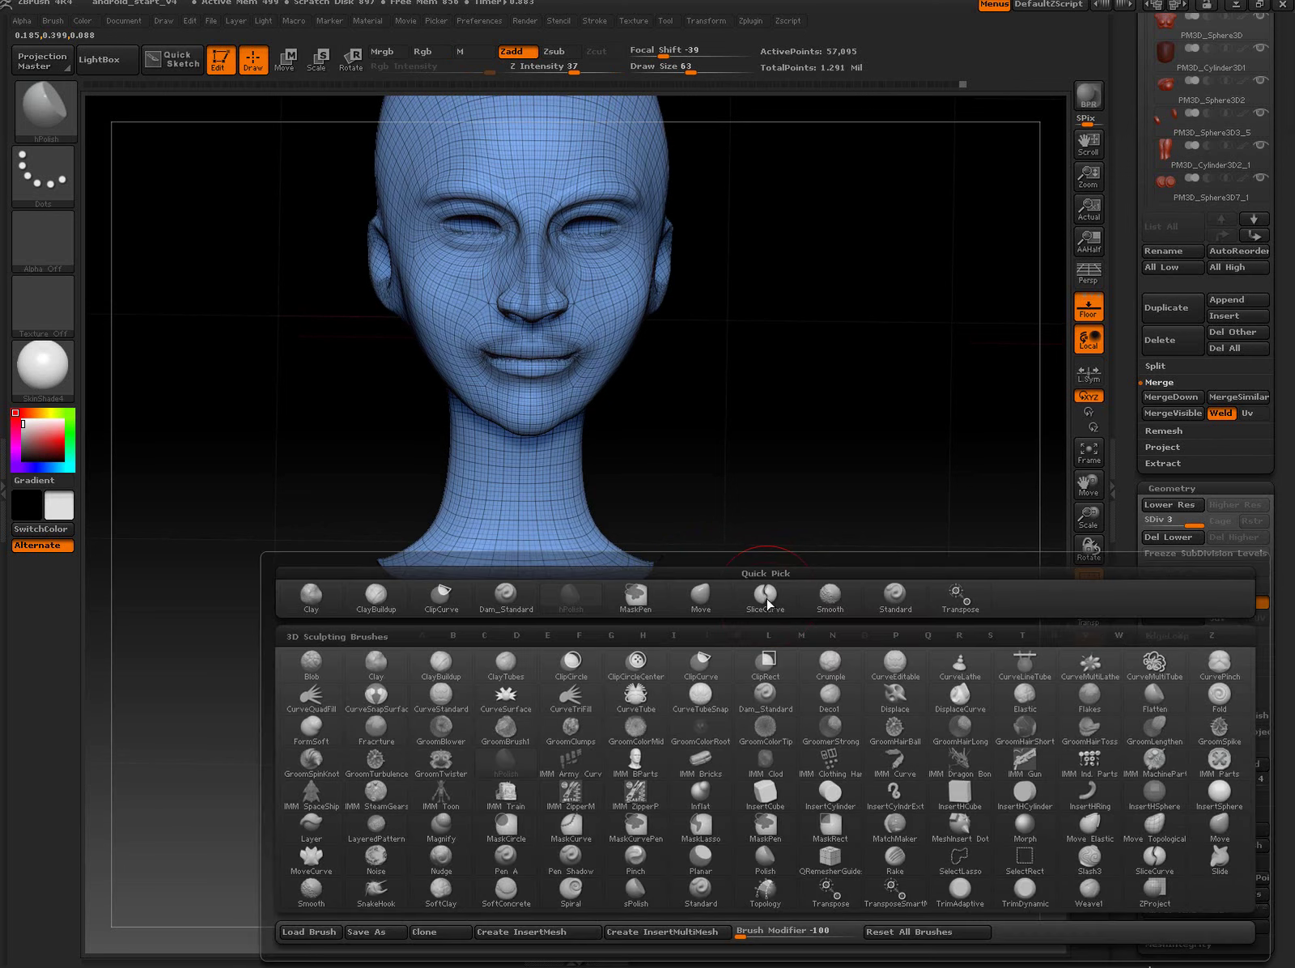
left_click(1154, 859)
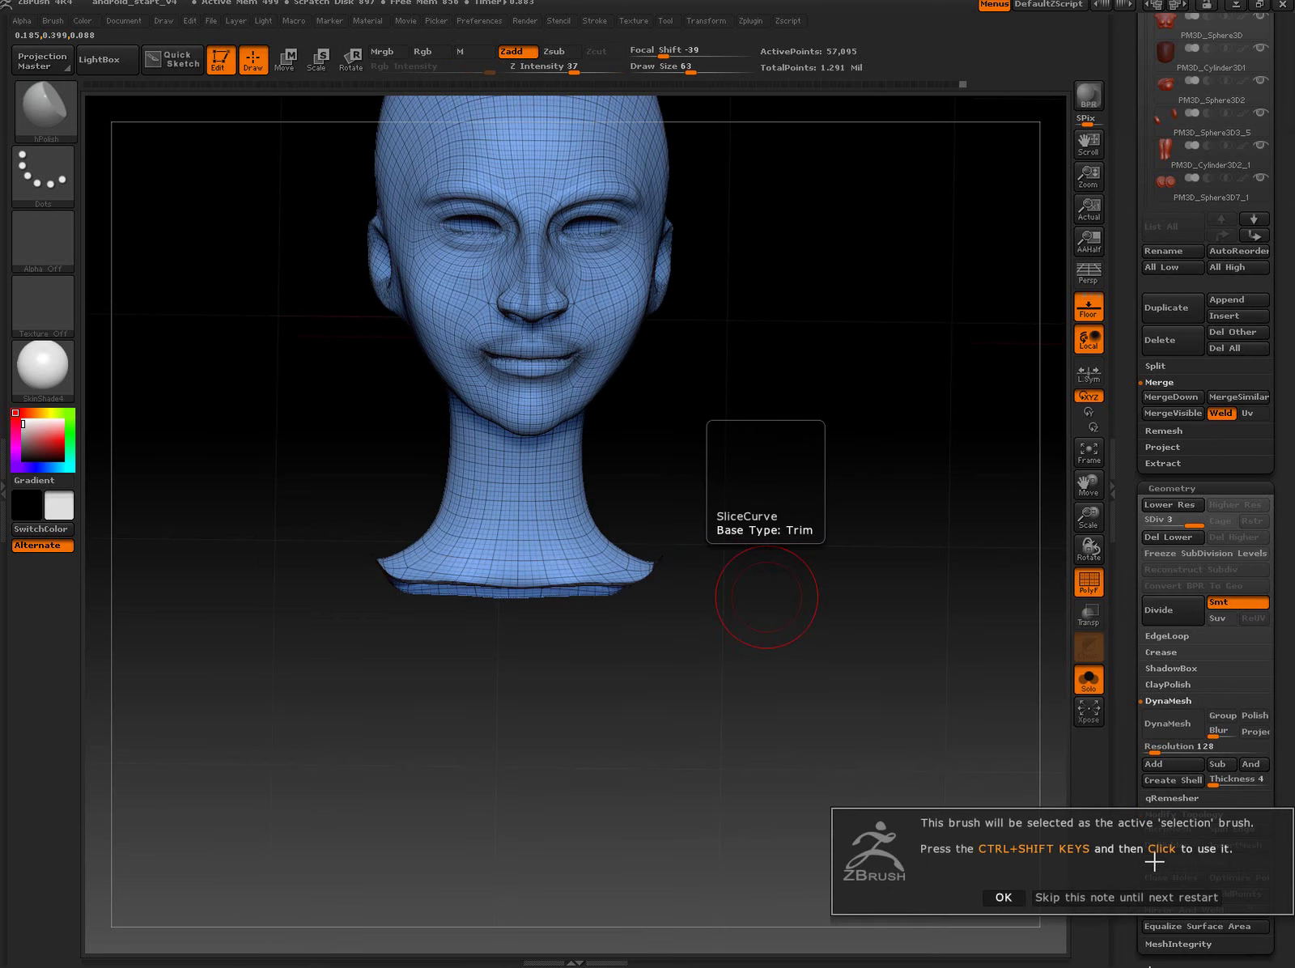
left_click(1003, 896)
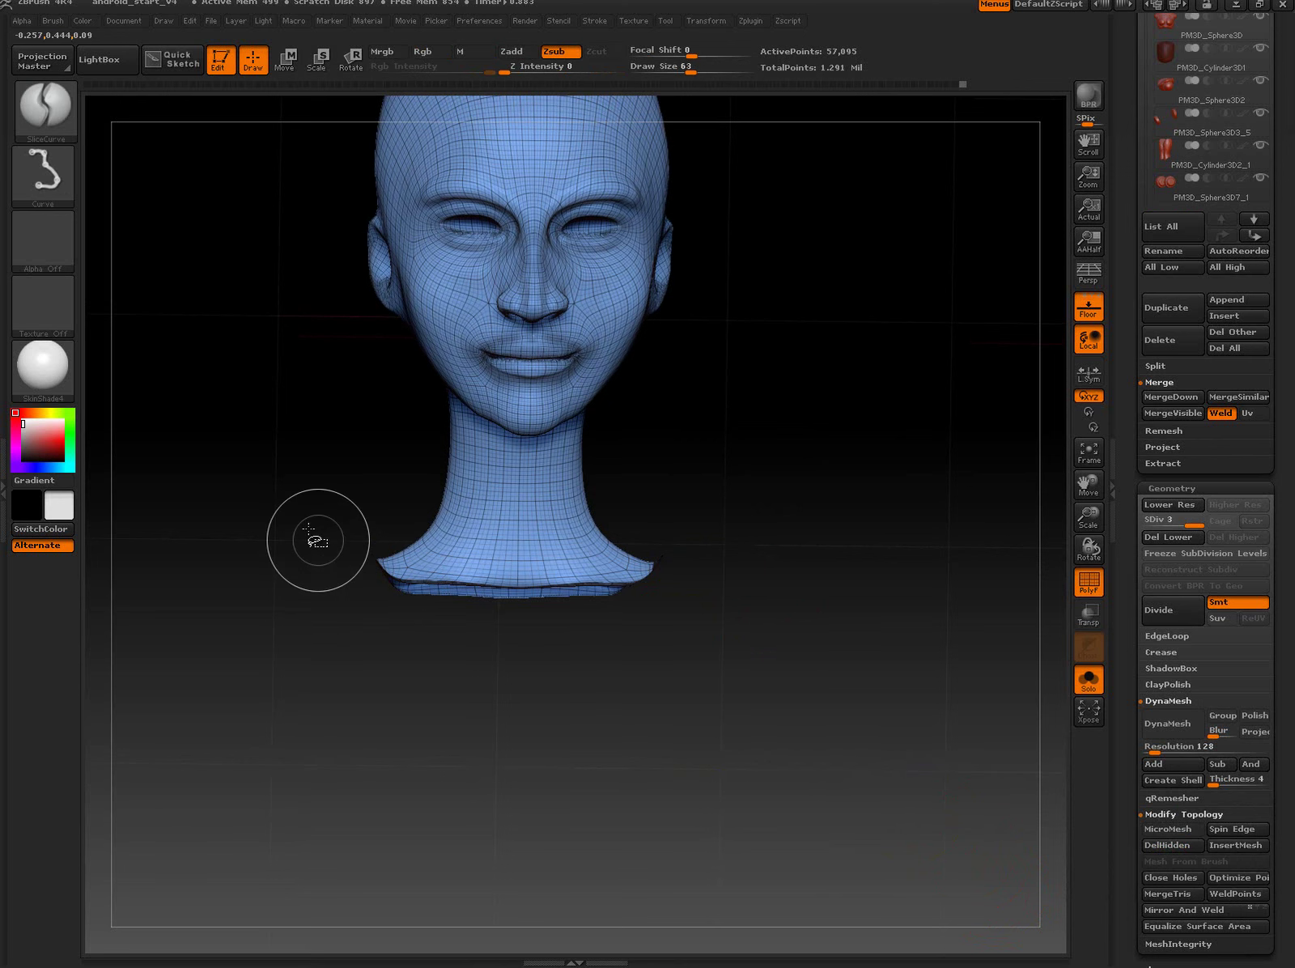
left_click_drag(299, 522, 822, 517, "ctrl+shift")
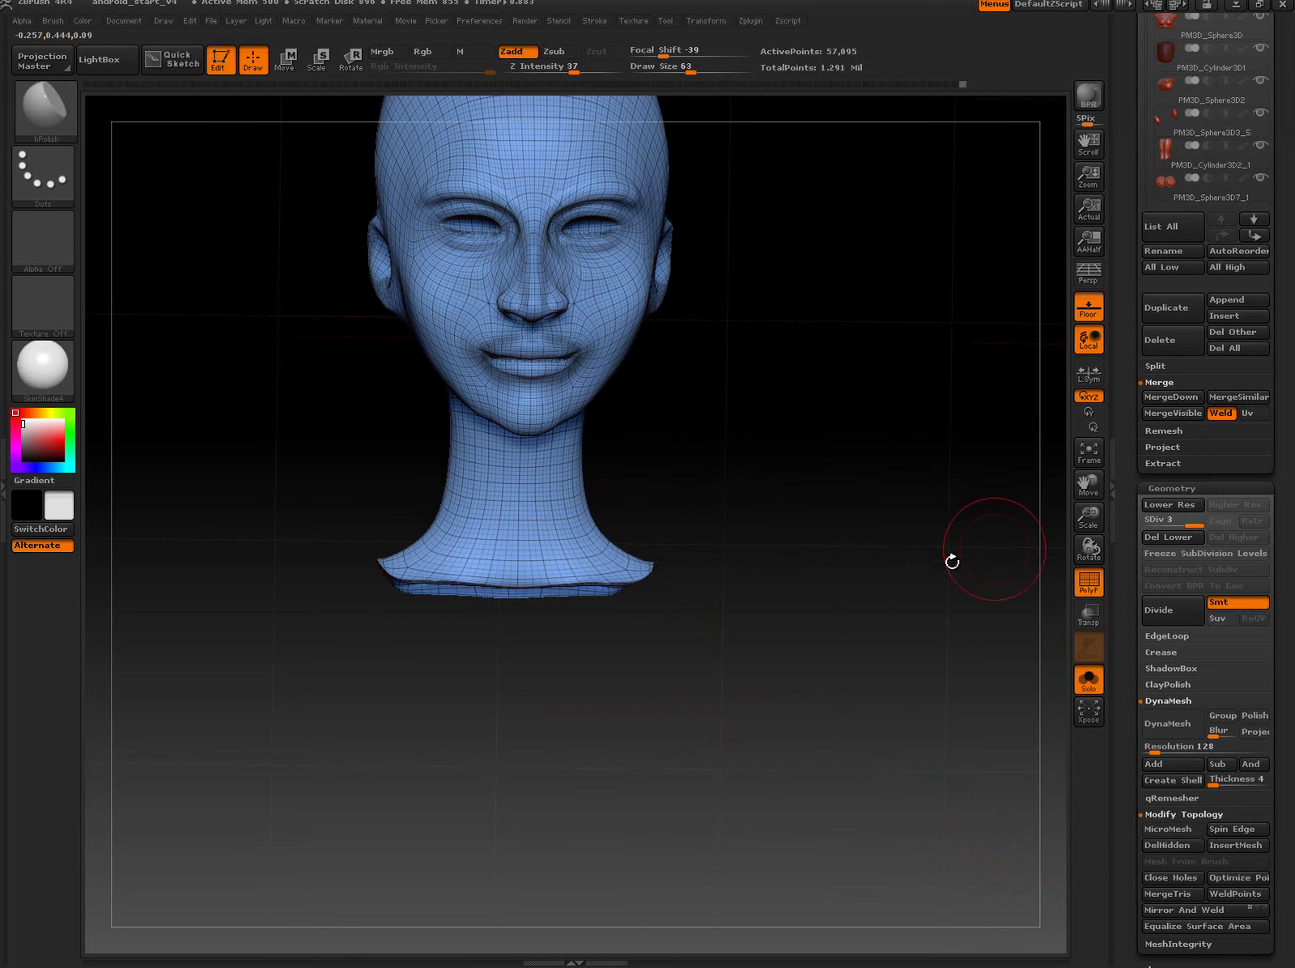
Step: Freeze the head's subdivision levels, slice across the neck and hide the lower part
left_click(1169, 555)
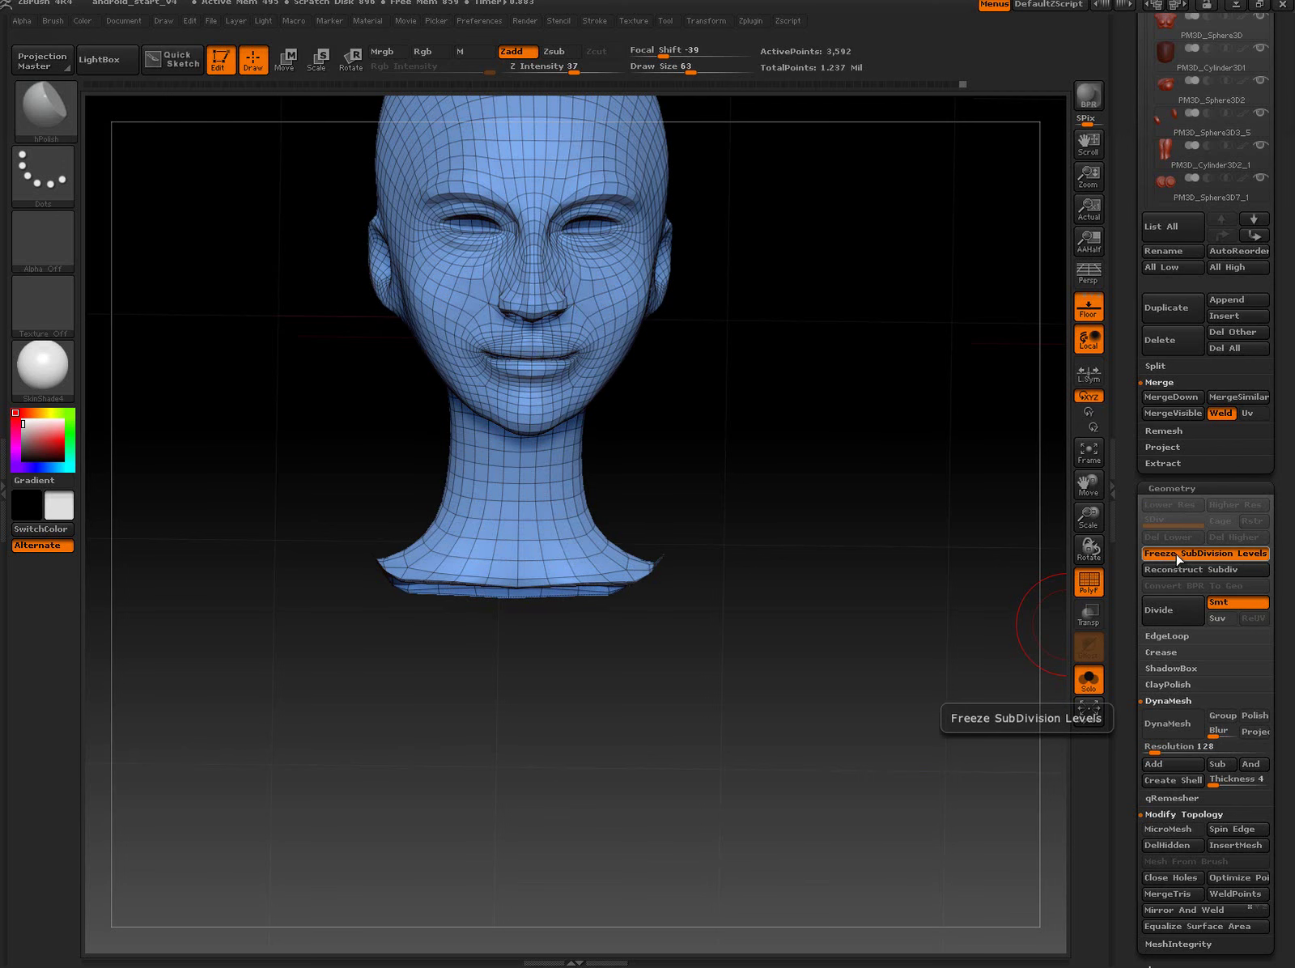
mouse_move(289, 516)
left_mouse_down("ctrl+shift")
mouse_move(865, 517)
mouse_move(843, 570)
left_mouse_up("ctrl+shift")
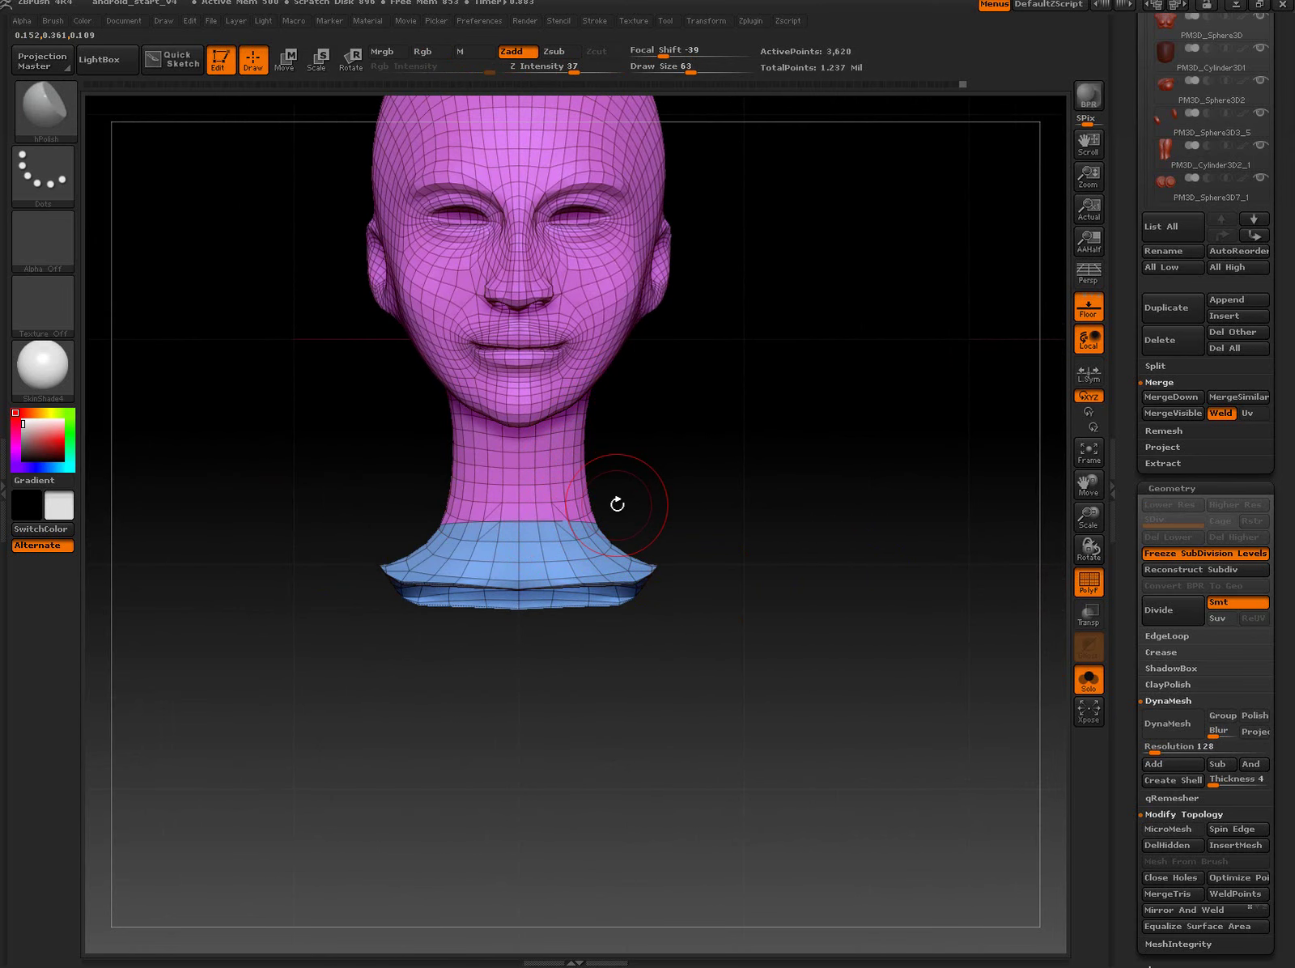
left_click(563, 476, "ctrl+shift")
left_click_drag(719, 560, 734, 593, "shift")
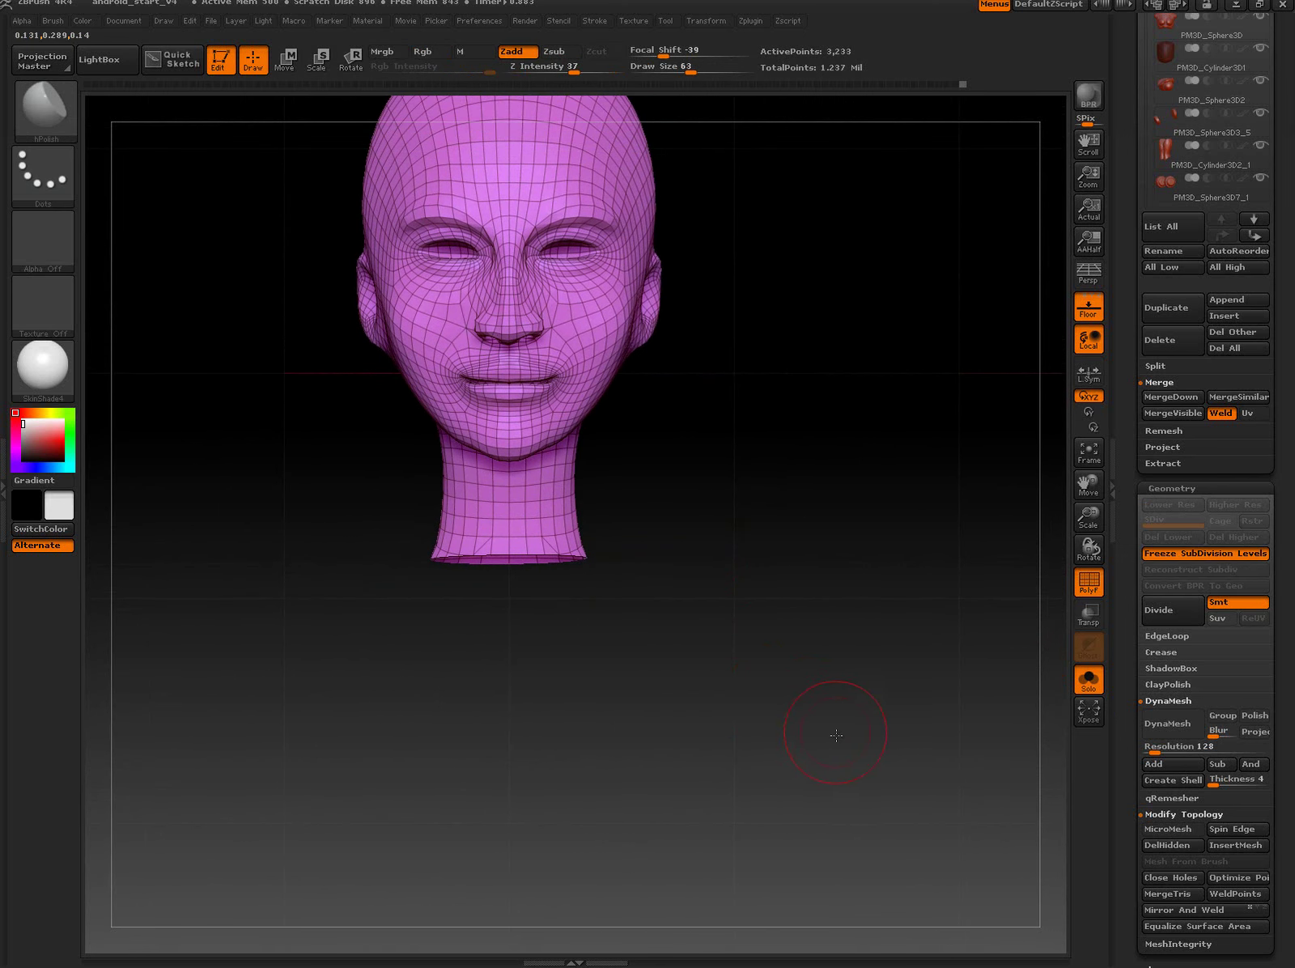
left_click_drag(832, 735, 1052, 712)
left_click_drag(1132, 740, 1142, 610)
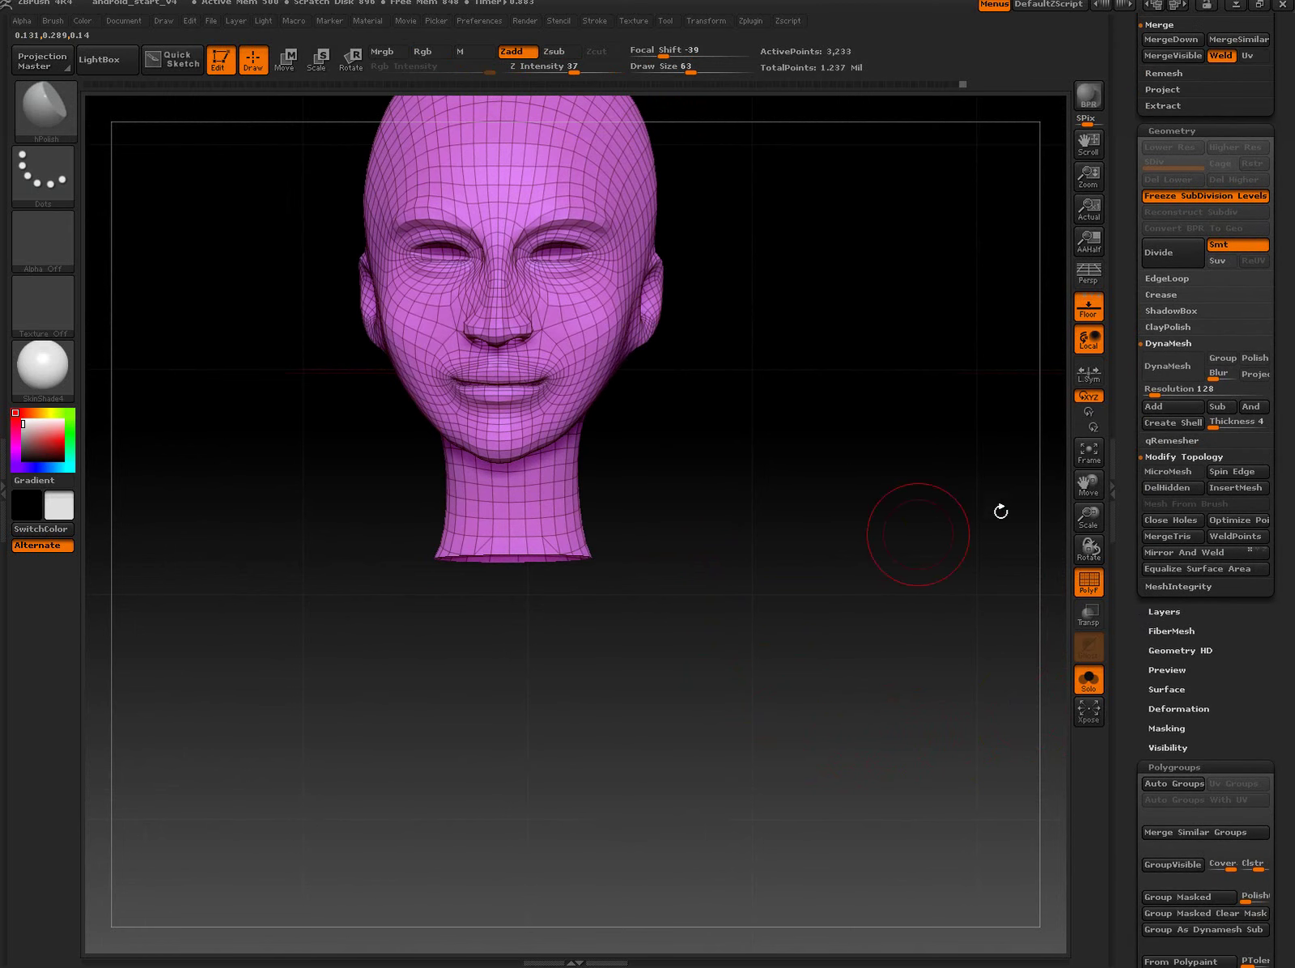
Step: Permanently delete the hidden lower-neck geometry with DelHidden
left_click(1172, 491)
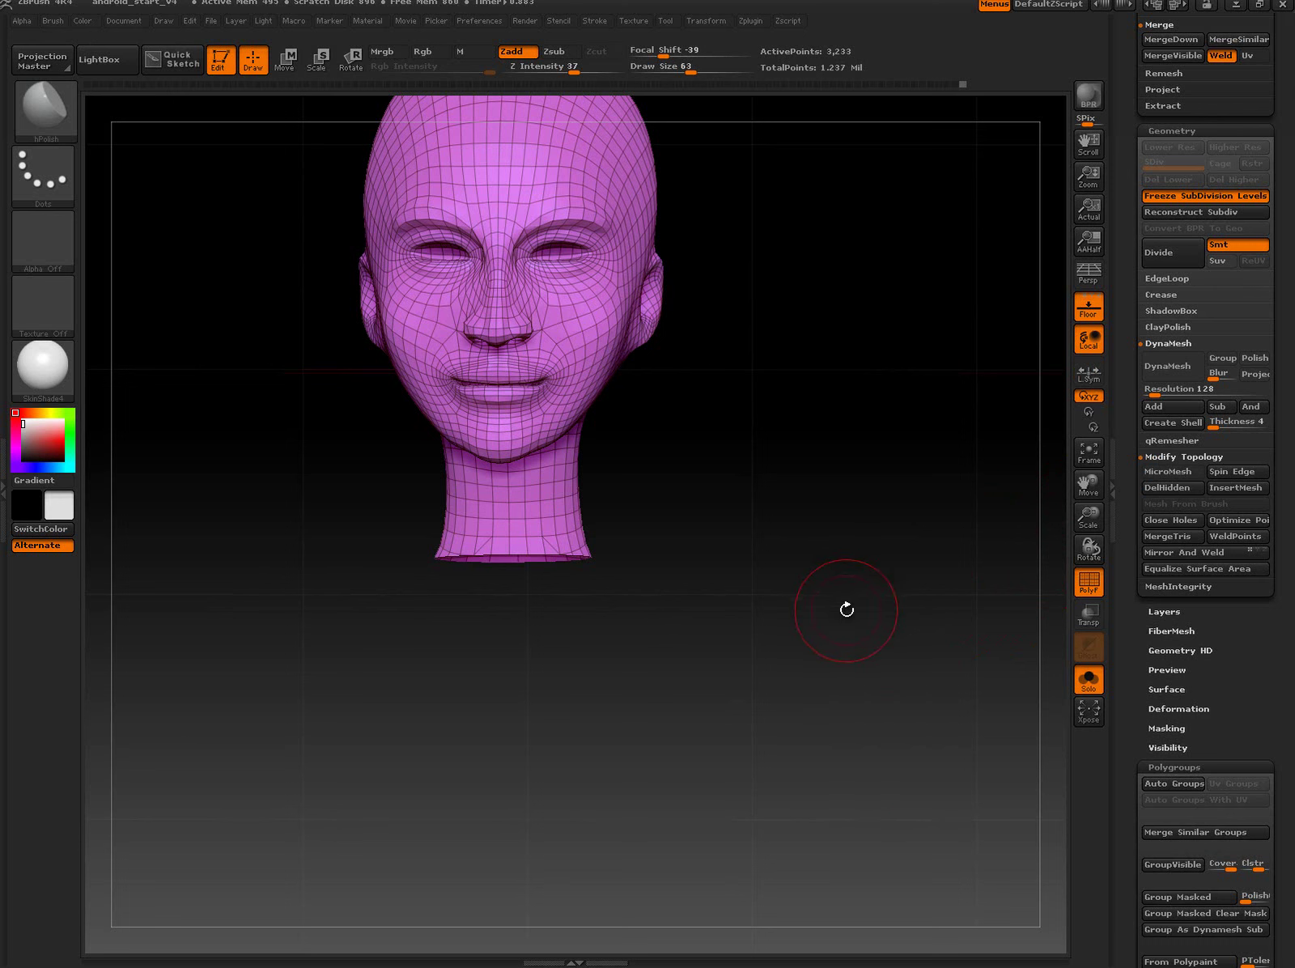
key("ctrl+shift")
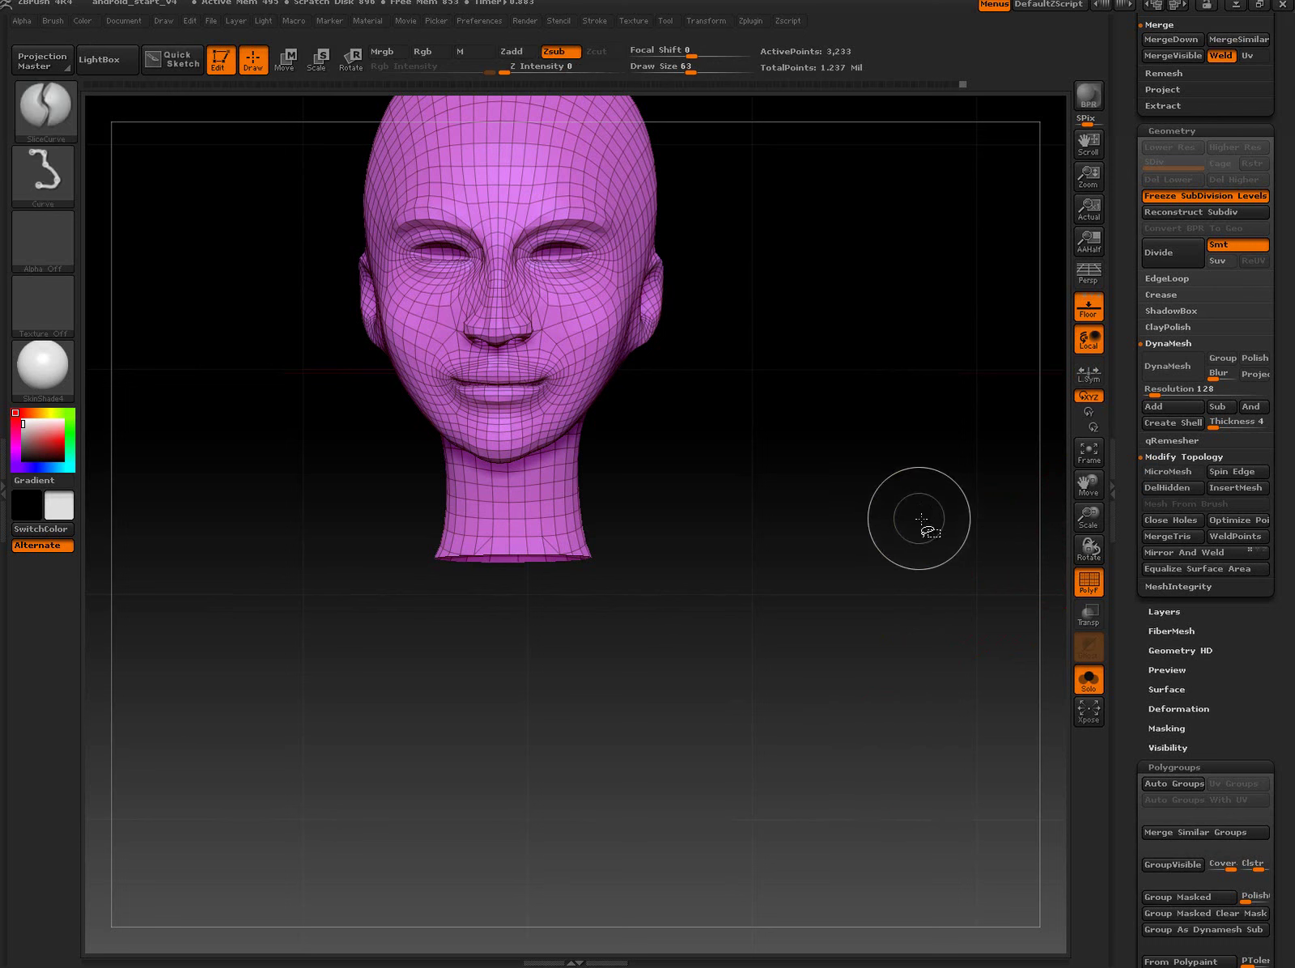
left_click_drag(914, 576, 893, 557)
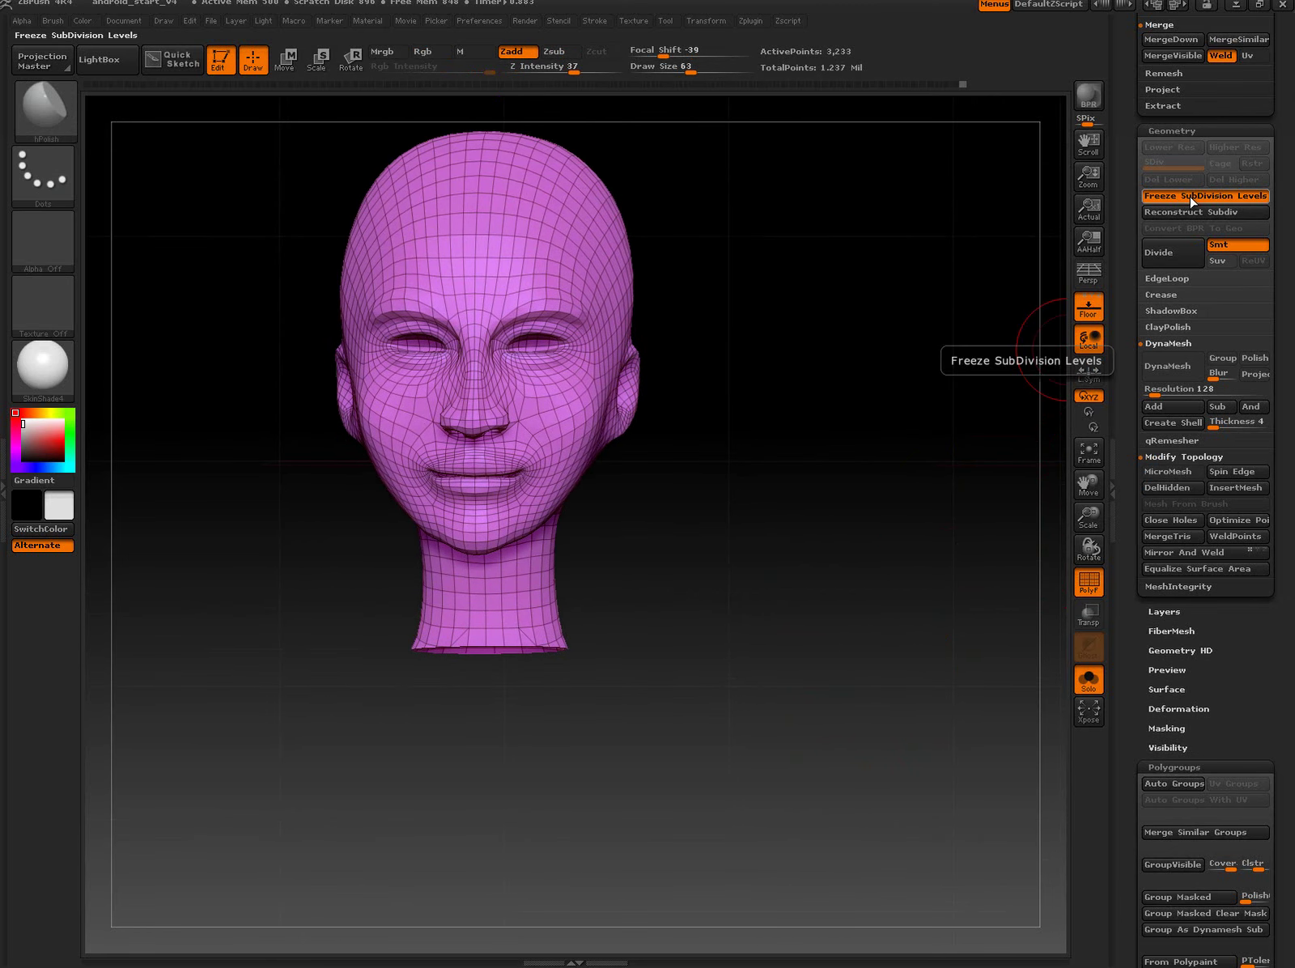
Step: Restore the head's subdivision levels, hide the polygroup wireframe and clear the mask
left_click(1186, 194)
left_click_drag(877, 637, 876, 634)
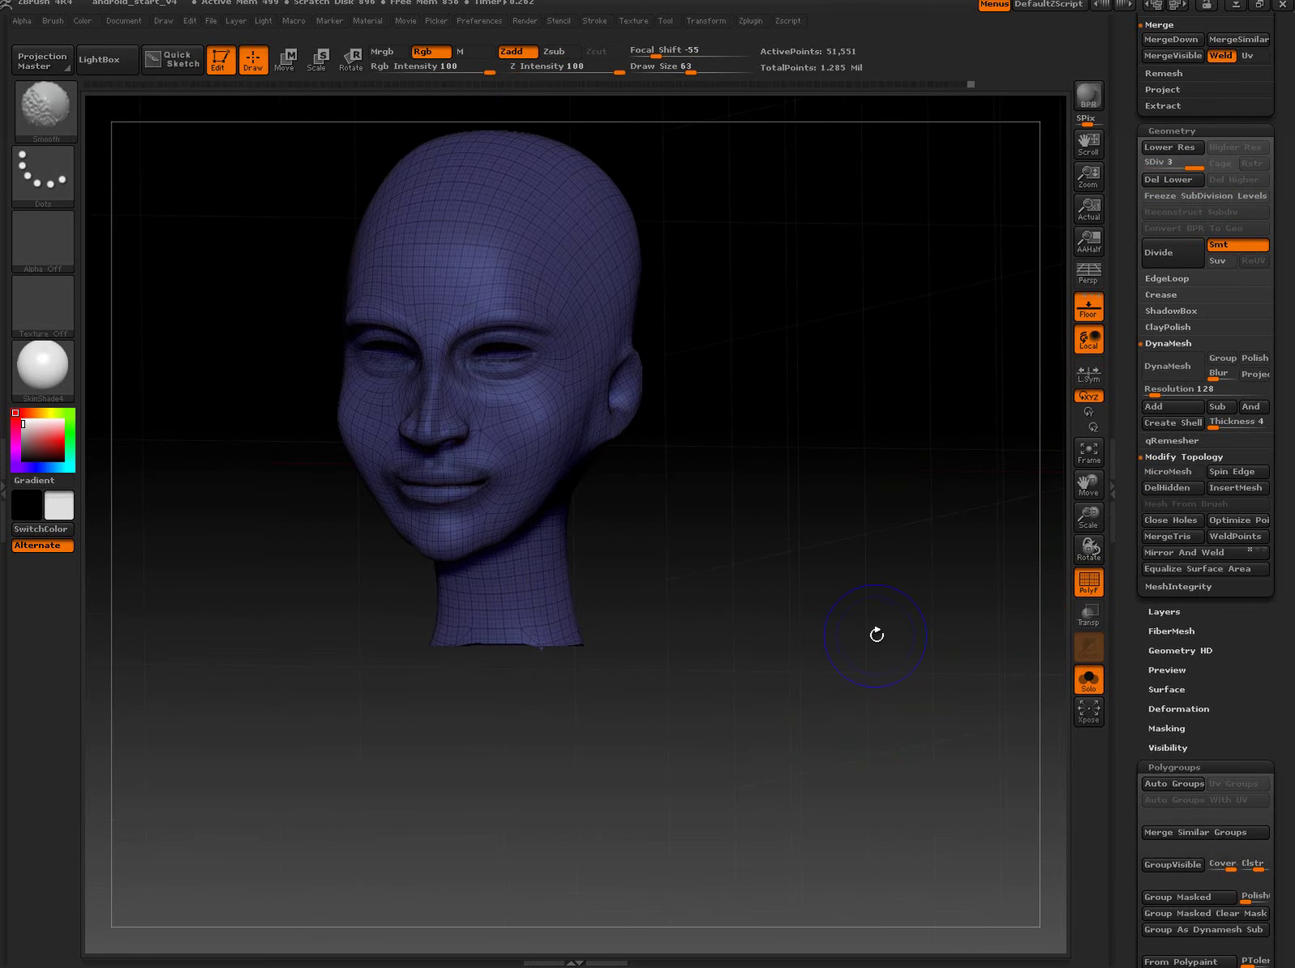
key("shift+f")
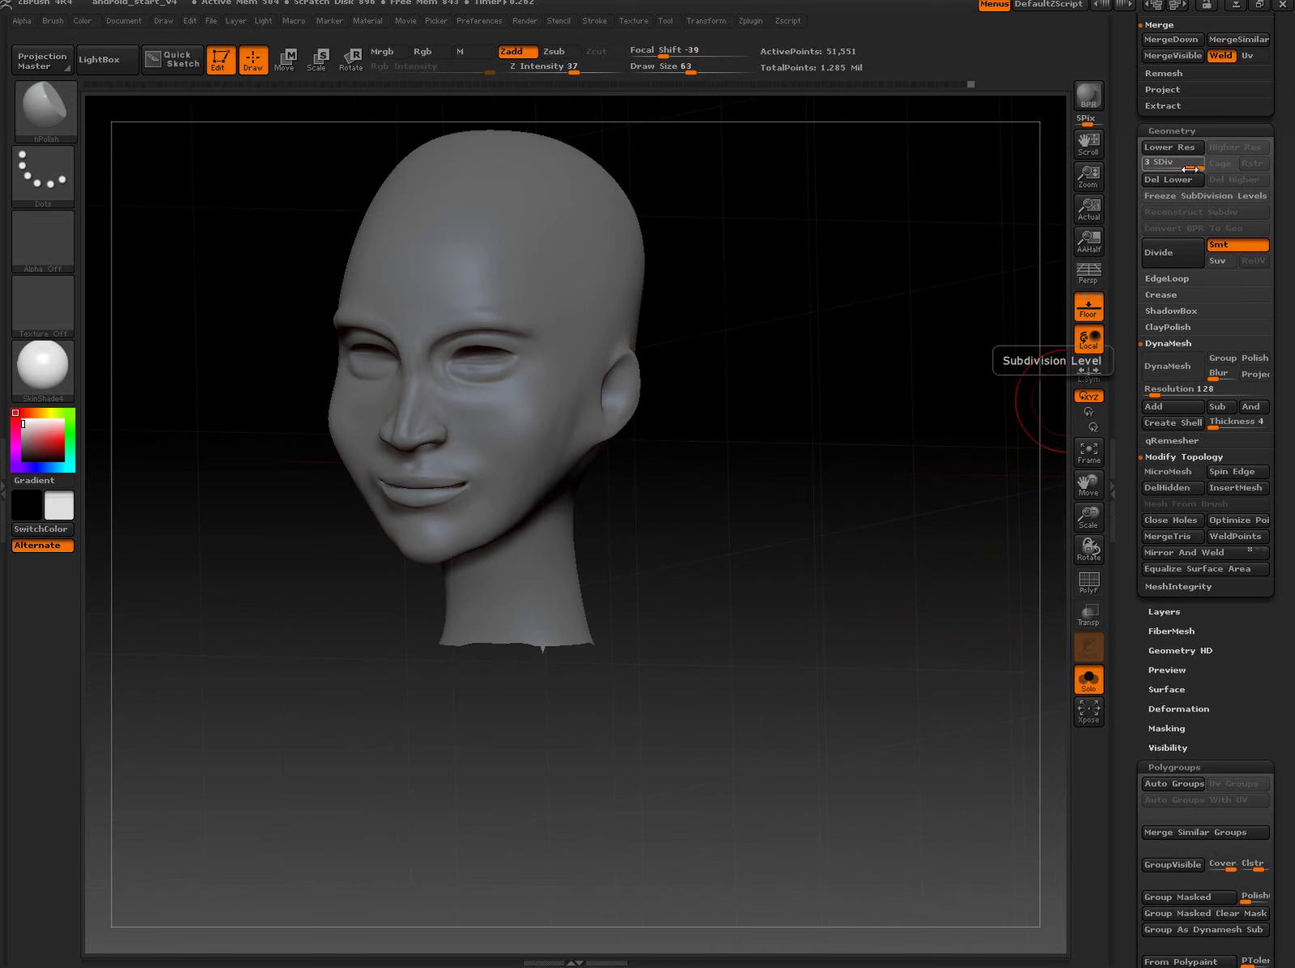
left_click_drag(937, 754, 939, 758, "shift")
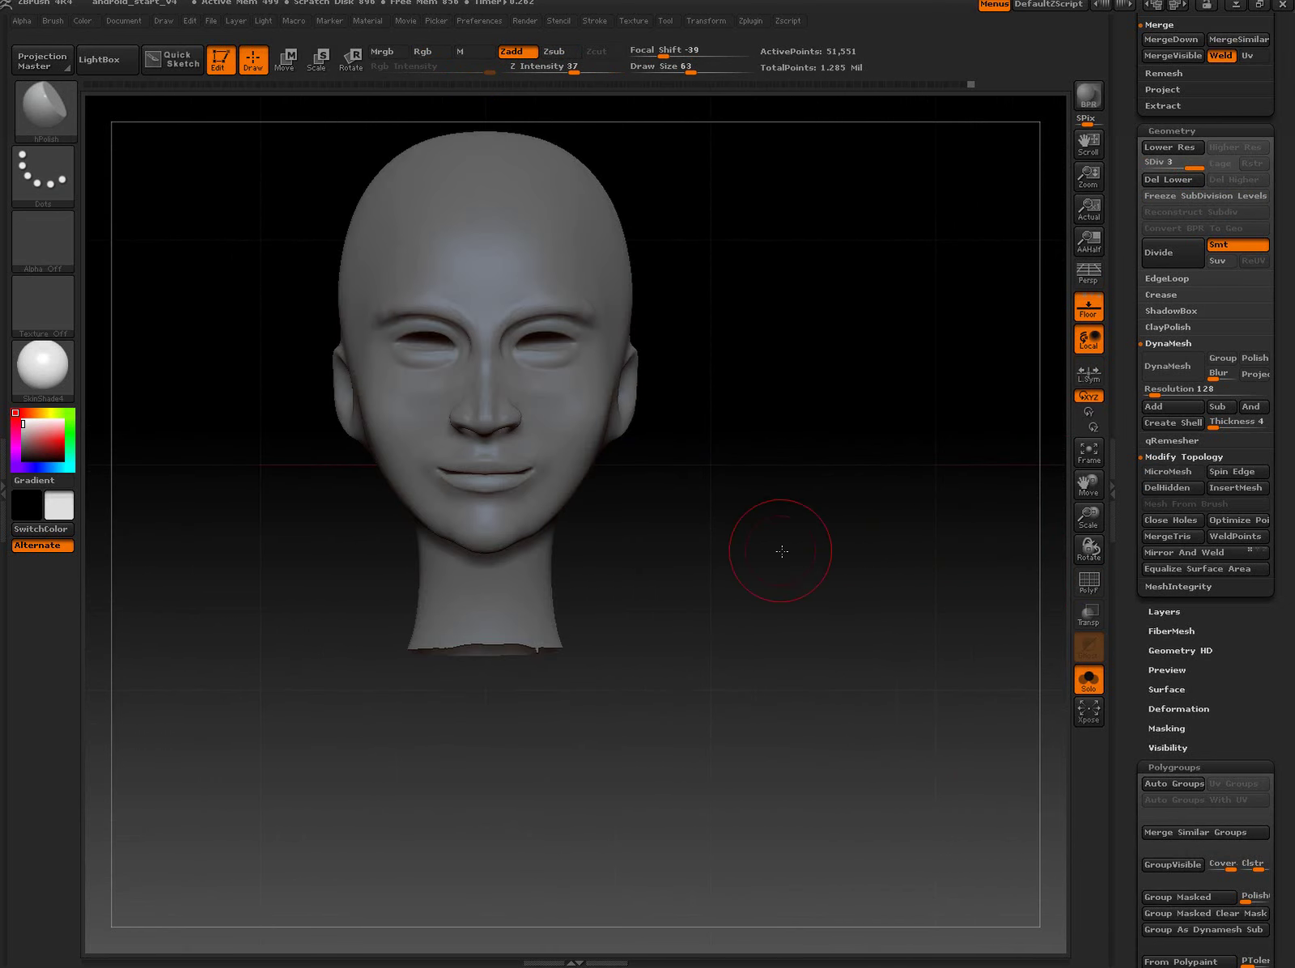
left_click_drag(782, 552, 809, 557)
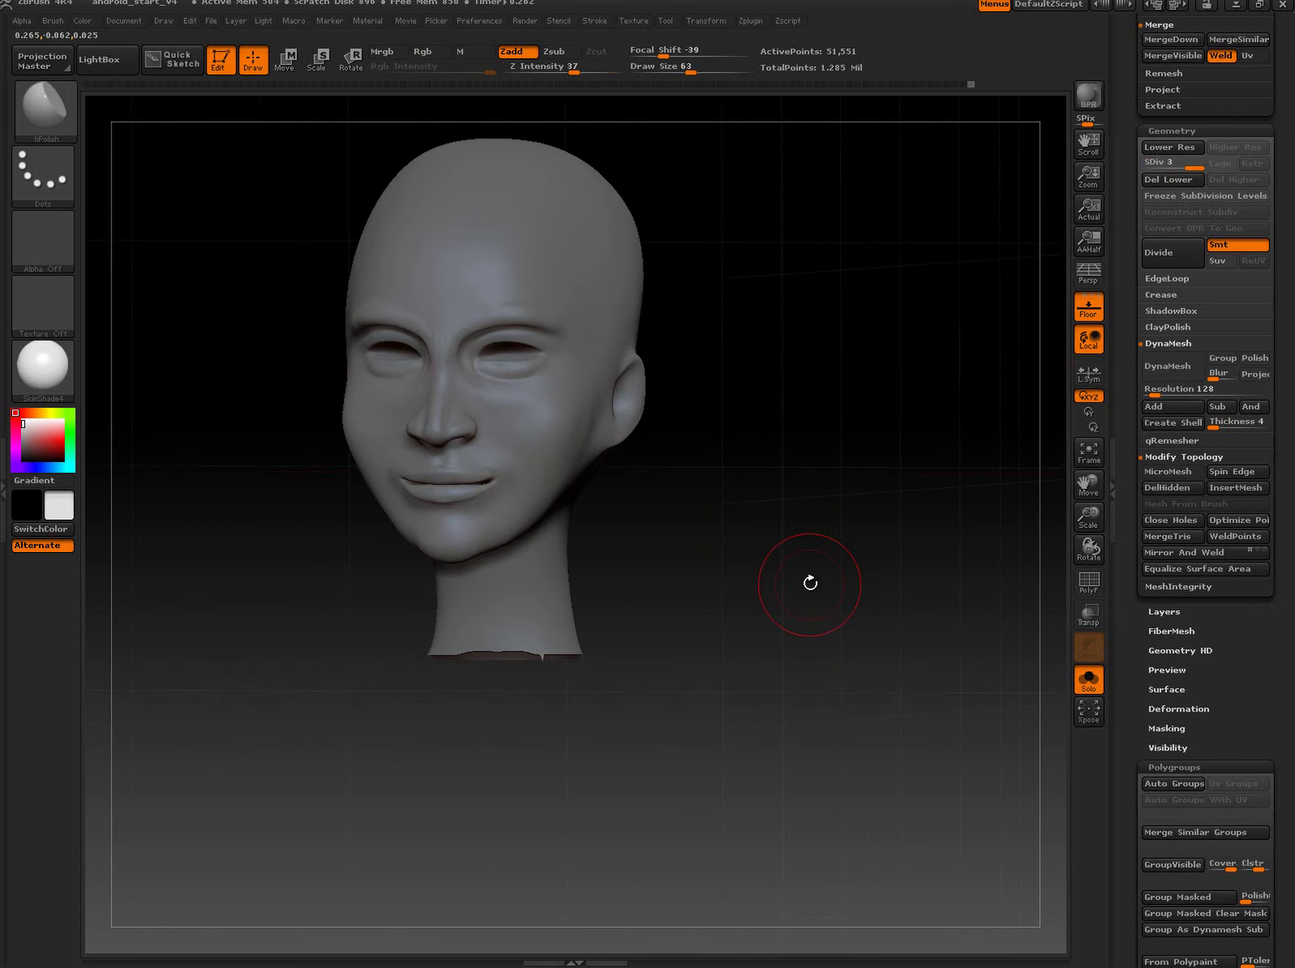
mouse_move(865, 378)
left_mouse_down("ctrl")
mouse_move(996, 720)
mouse_move(915, 749)
mouse_move(911, 771)
left_mouse_up("ctrl")
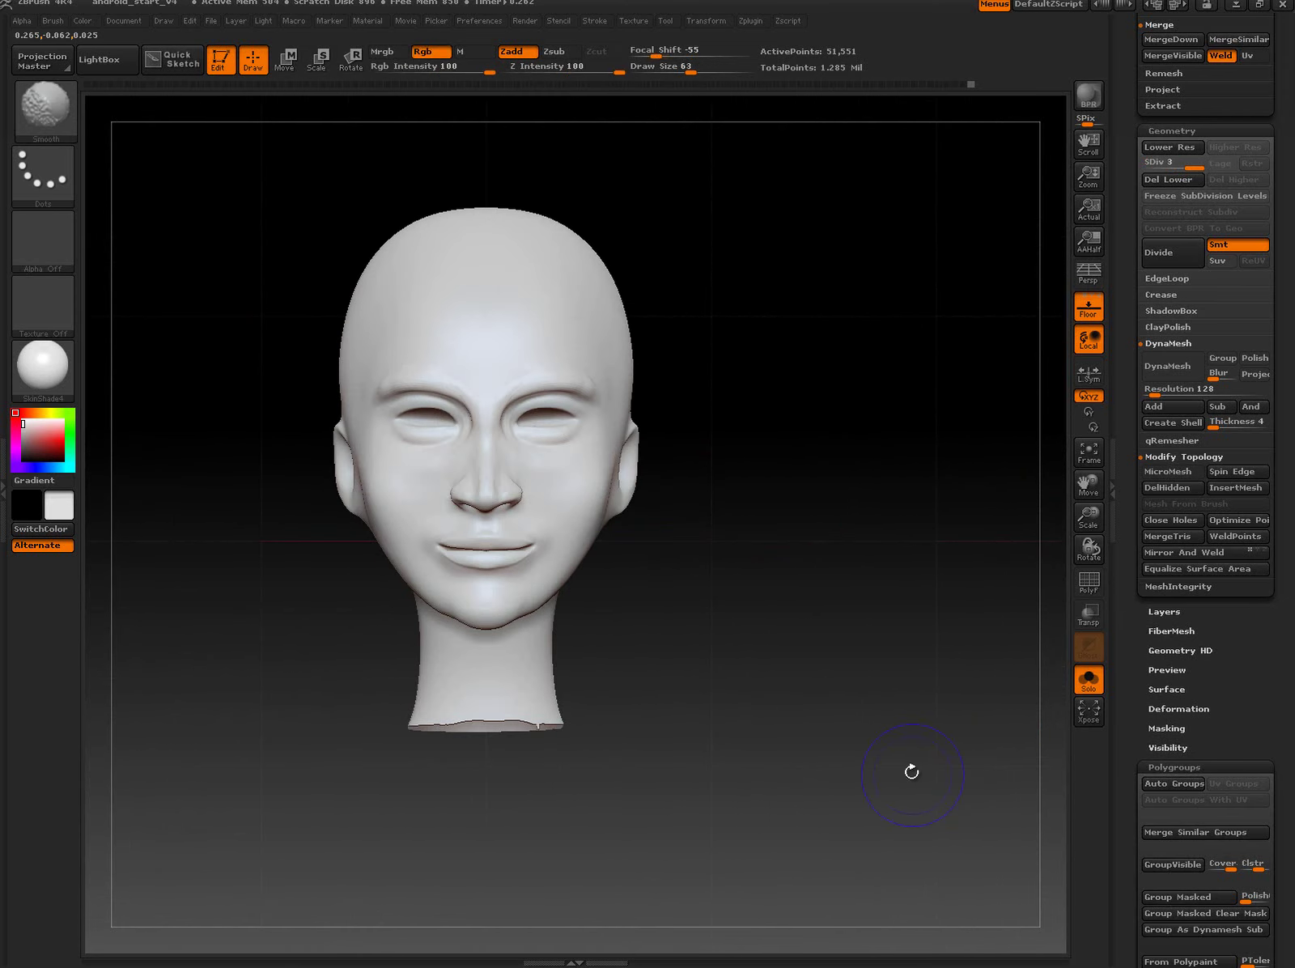
Step: Show the full android body again and zoom to the head in front view
left_click(1088, 681)
mouse_move(879, 830)
left_mouse_down()
mouse_move(921, 766)
mouse_move(924, 670)
mouse_move(938, 705)
mouse_move(881, 685)
mouse_move(850, 699)
left_mouse_up()
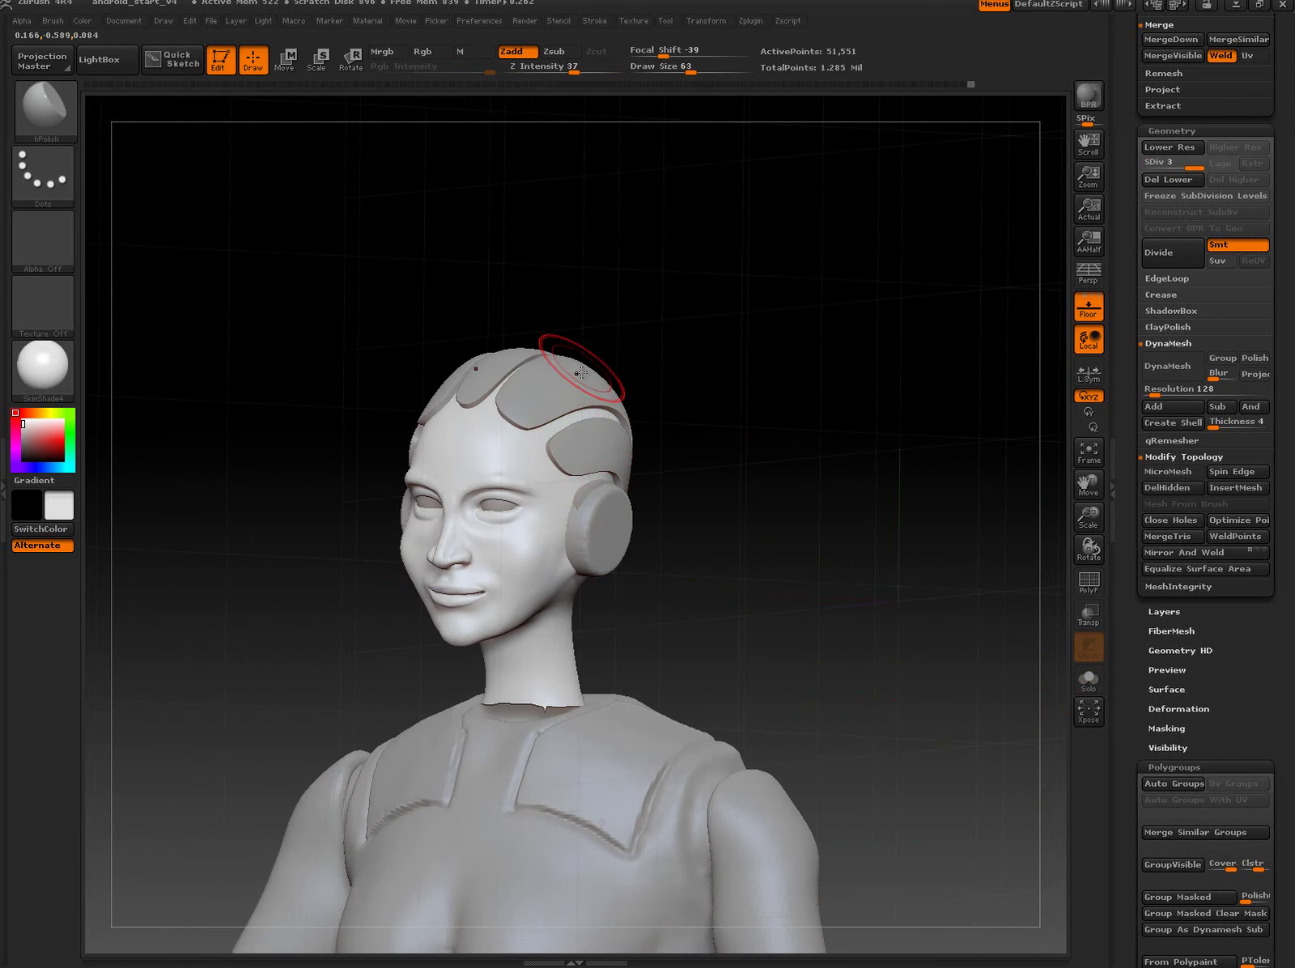
mouse_move(708, 425)
left_mouse_down()
mouse_move(795, 549)
mouse_move(595, 323)
left_mouse_up()
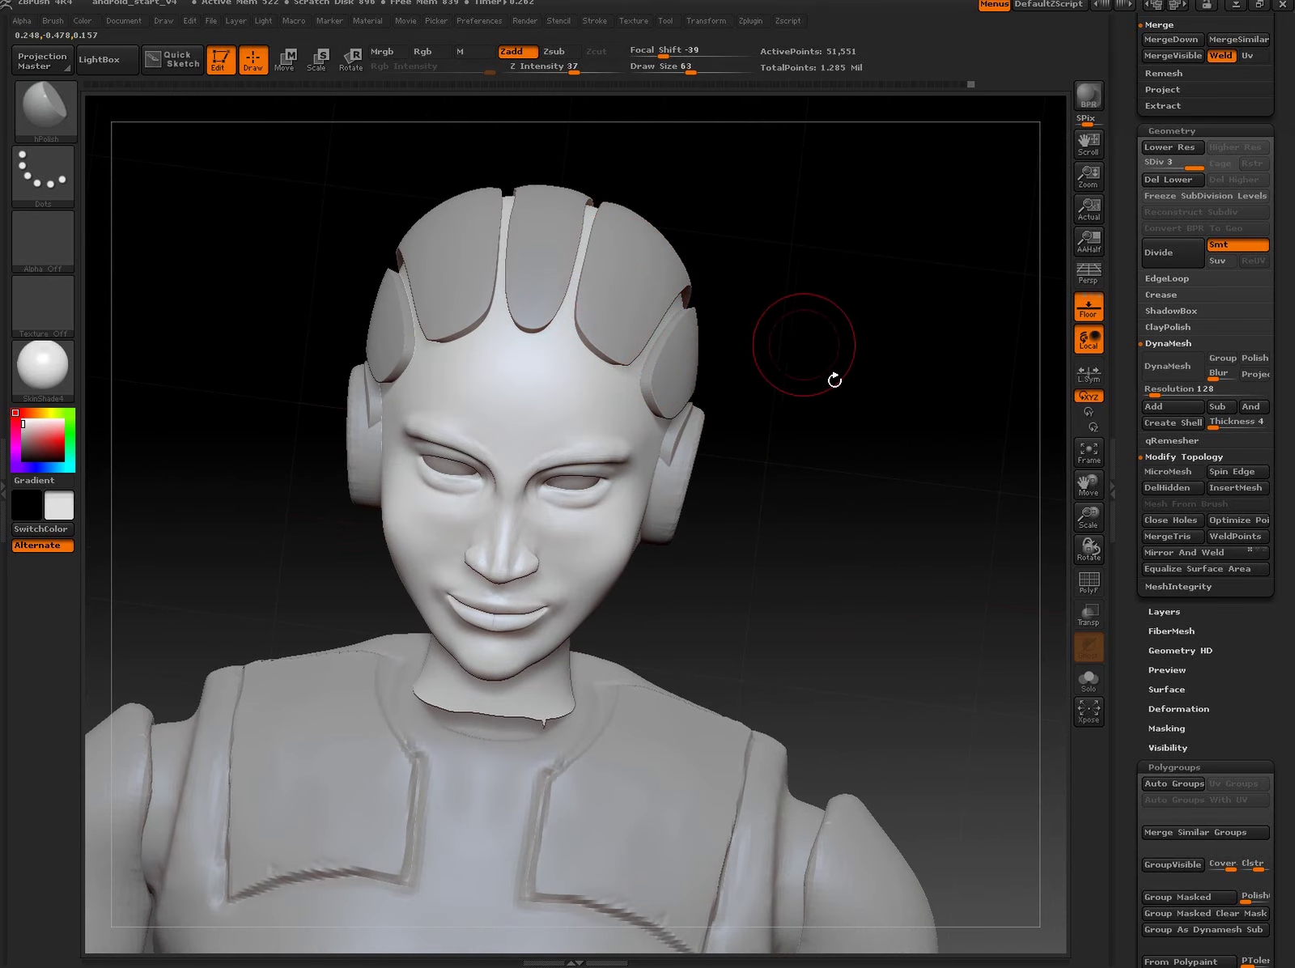